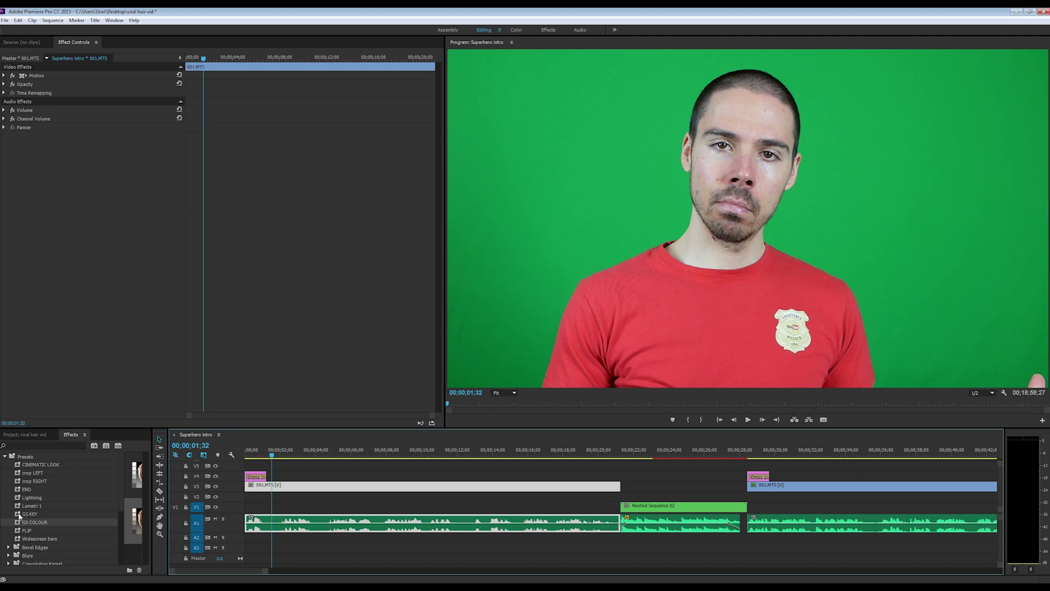
Apply the GS KEY preset to the presenter clip and sample the green screen as Ultra Key's key colour
{"action": "left_click", "coordinate": [20, 515]}
{"action": "left_click_drag", "start_coordinate": [20, 514], "coordinate": [288, 491]}
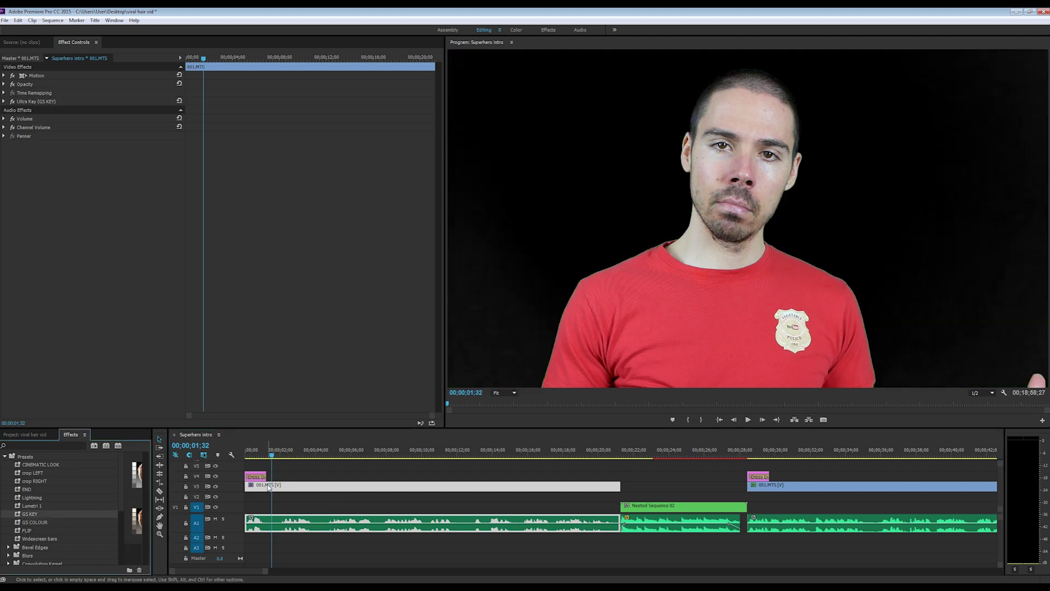
{"action": "left_click", "coordinate": [4, 102]}
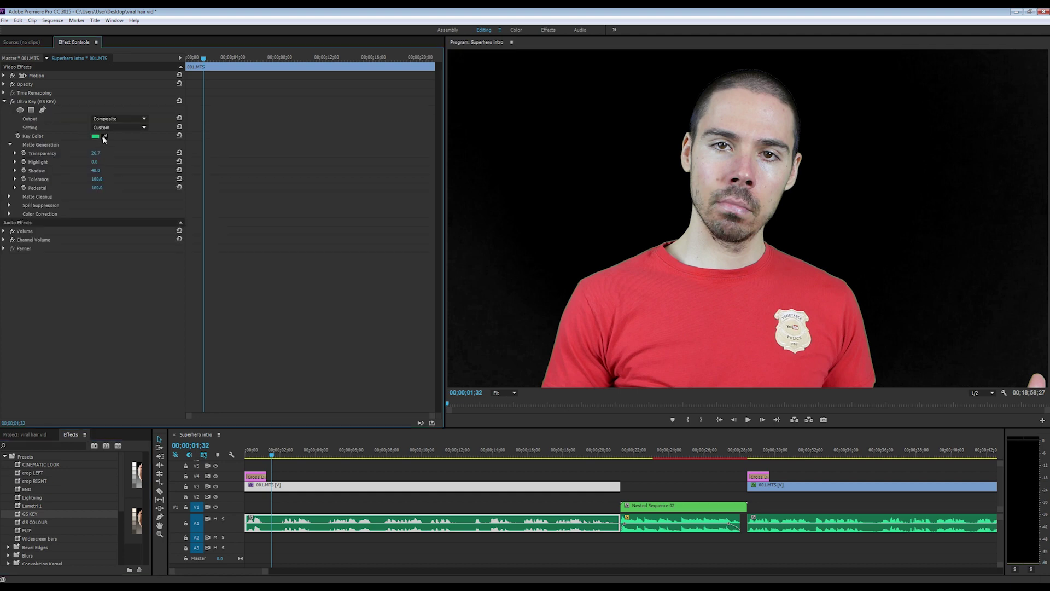
{"action": "left_click_drag", "start_coordinate": [107, 135], "coordinate": [550, 328]}
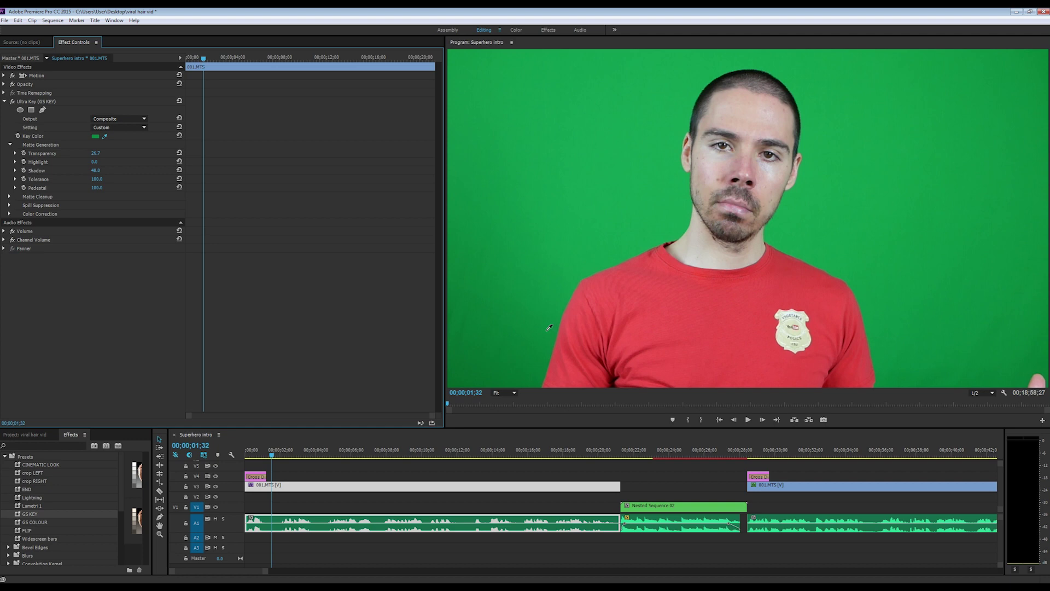
{"action": "left_click_drag", "start_coordinate": [550, 327], "coordinate": [549, 327]}
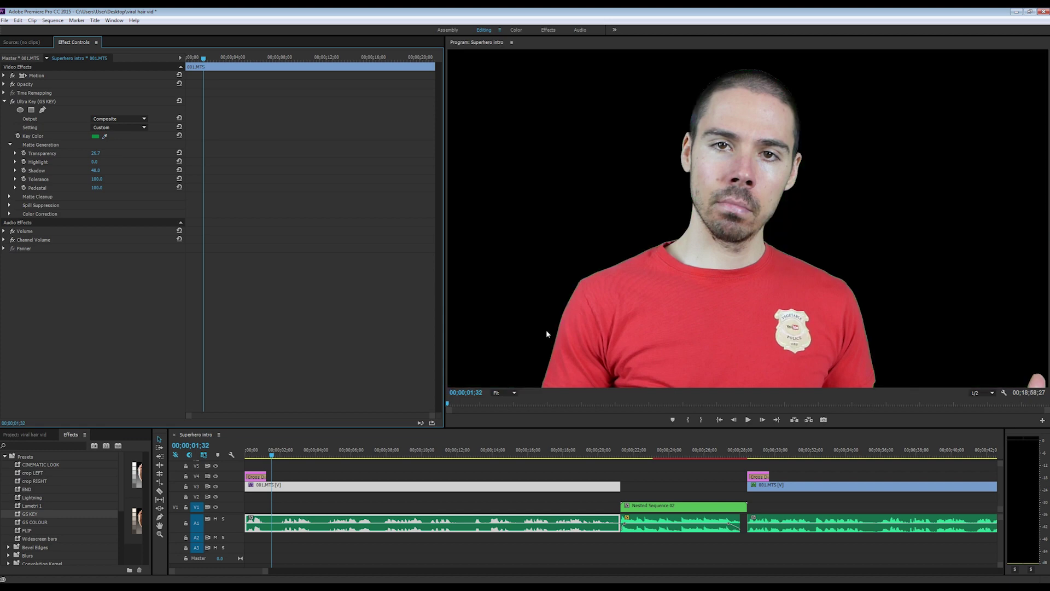
Scale the presenter down and move him lower and to the left in the frame
{"action": "left_click", "coordinate": [45, 77]}
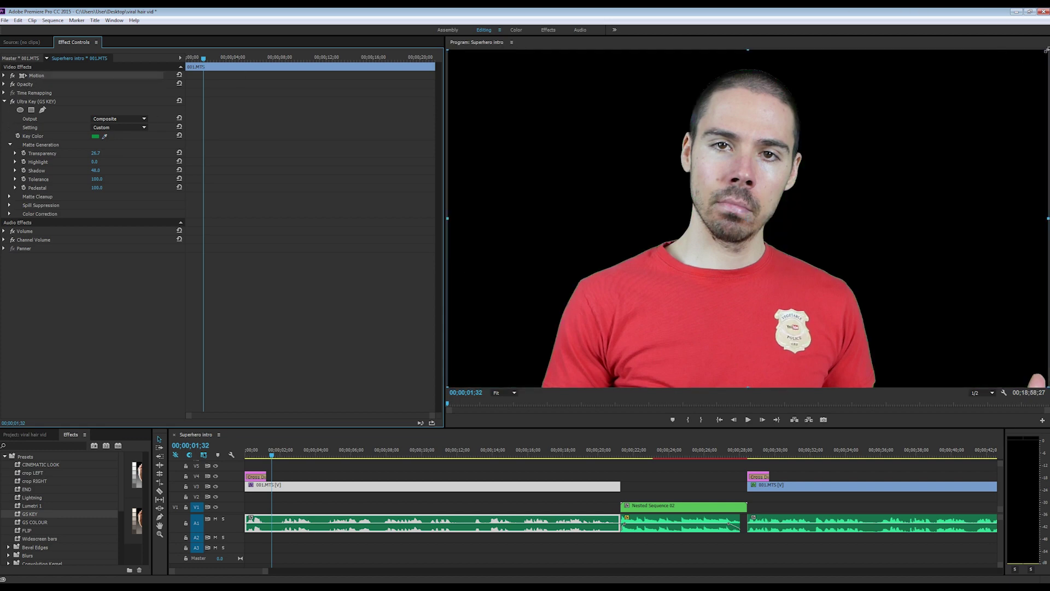
{"action": "left_click_drag", "start_coordinate": [1047, 51], "coordinate": [944, 130]}
{"action": "left_click_drag", "start_coordinate": [855, 159], "coordinate": [707, 249]}
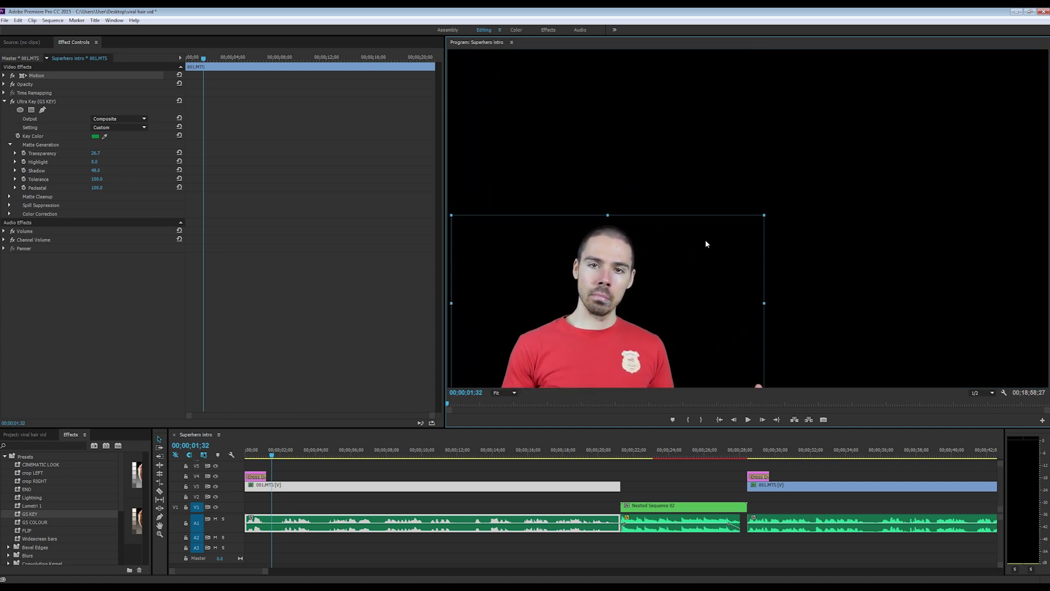
{"action": "left_click", "coordinate": [18, 523]}
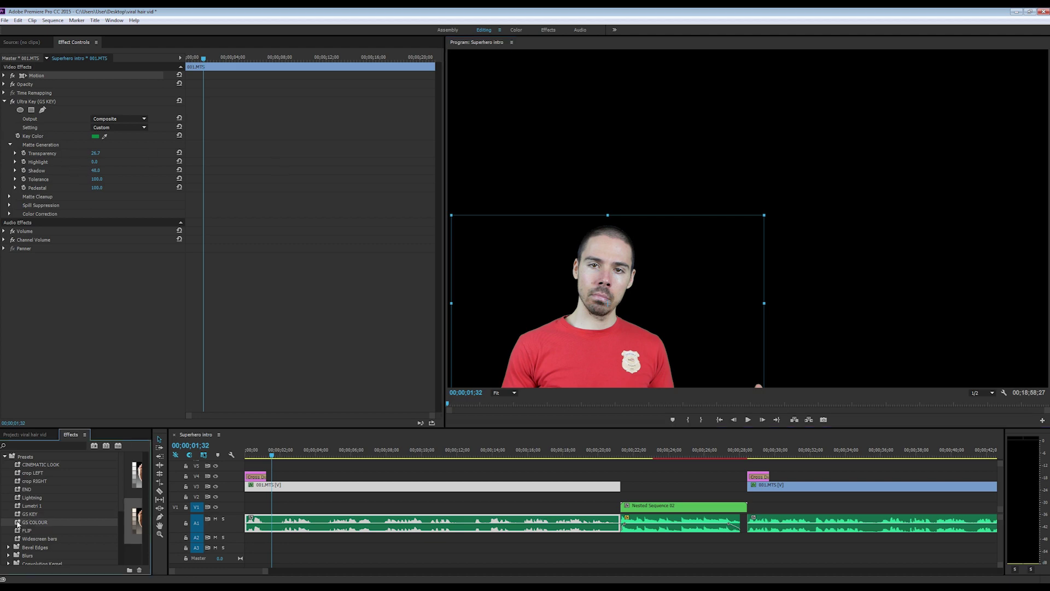
Grade the presenter with the GS COLOUR preset, review its Lumetri Color settings, and drop RAMP onto V2
{"action": "left_click_drag", "start_coordinate": [18, 524], "coordinate": [297, 488]}
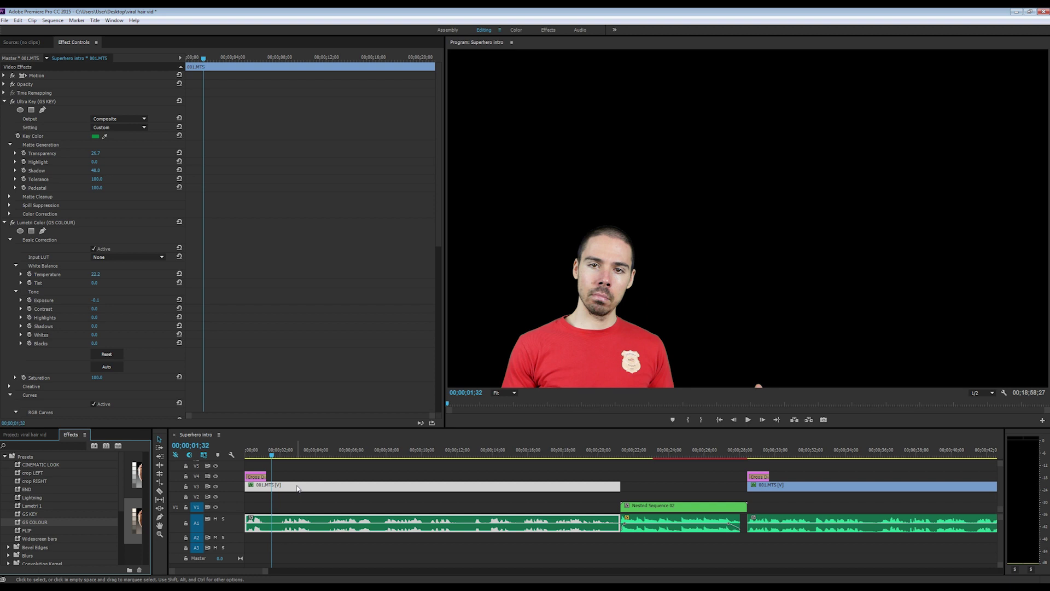
{"action": "left_click", "coordinate": [15, 224]}
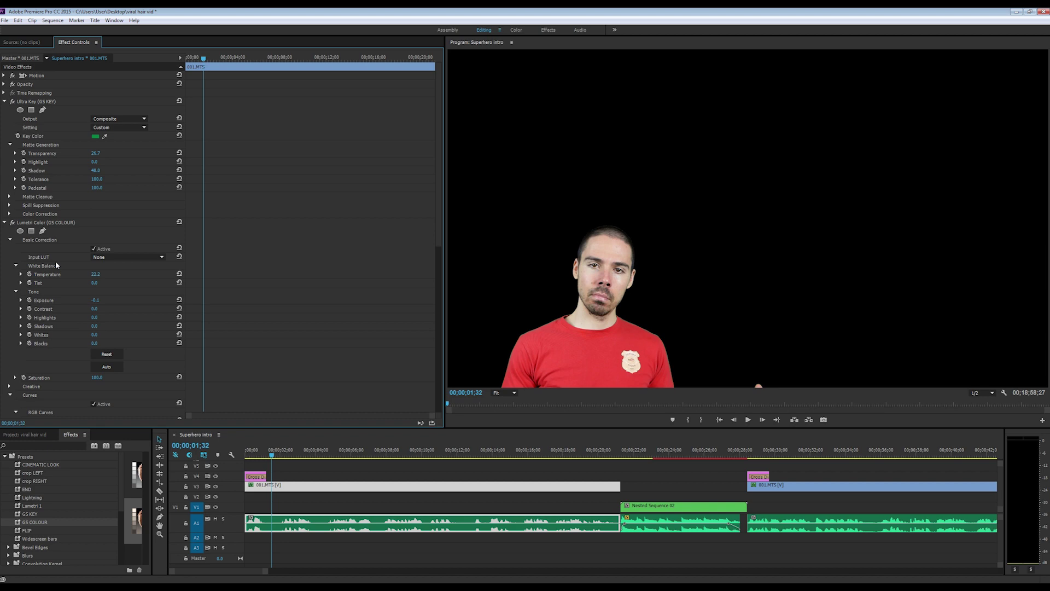
{"action": "left_click", "coordinate": [25, 434]}
{"action": "left_click_drag", "start_coordinate": [26, 533], "coordinate": [235, 493]}
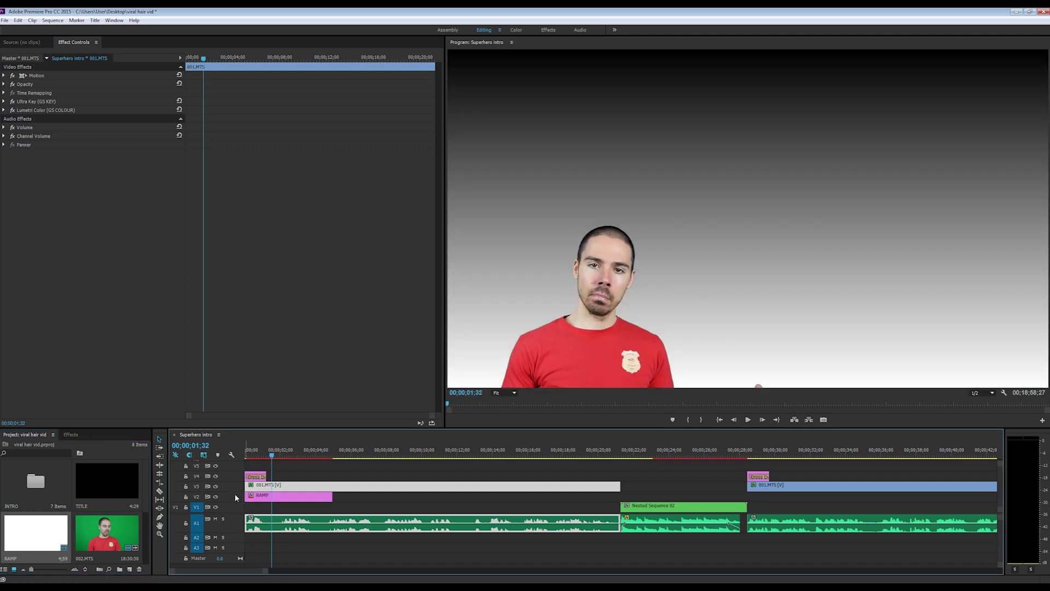
Scrub the presenter's Motion Position X until he stands just left of centre
{"action": "left_click", "coordinate": [5, 75]}
{"action": "left_click_drag", "start_coordinate": [99, 85], "coordinate": [122, 144]}
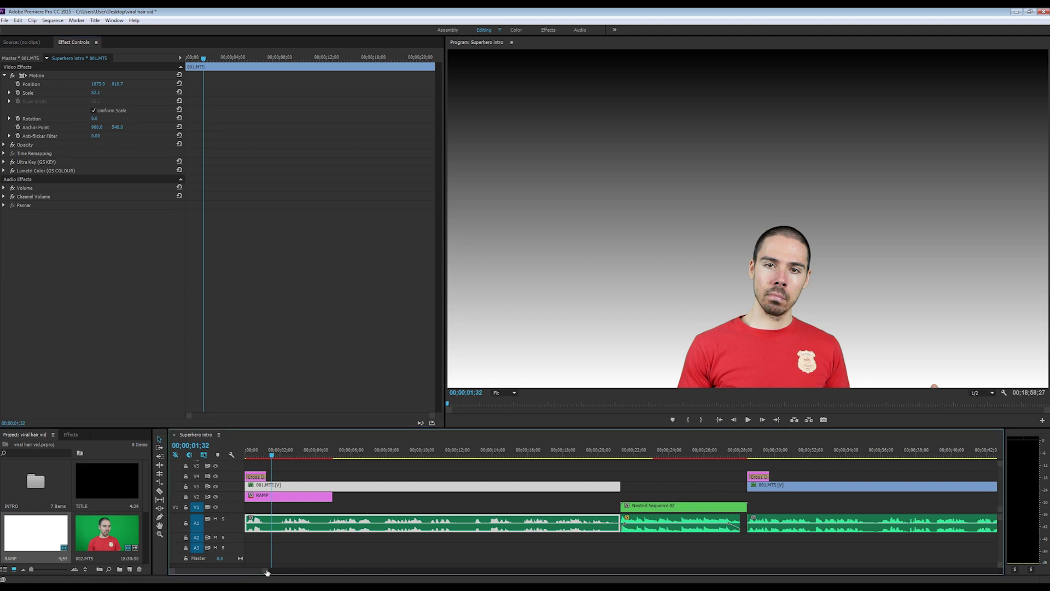
{"action": "left_click_drag", "start_coordinate": [263, 571], "coordinate": [749, 570]}
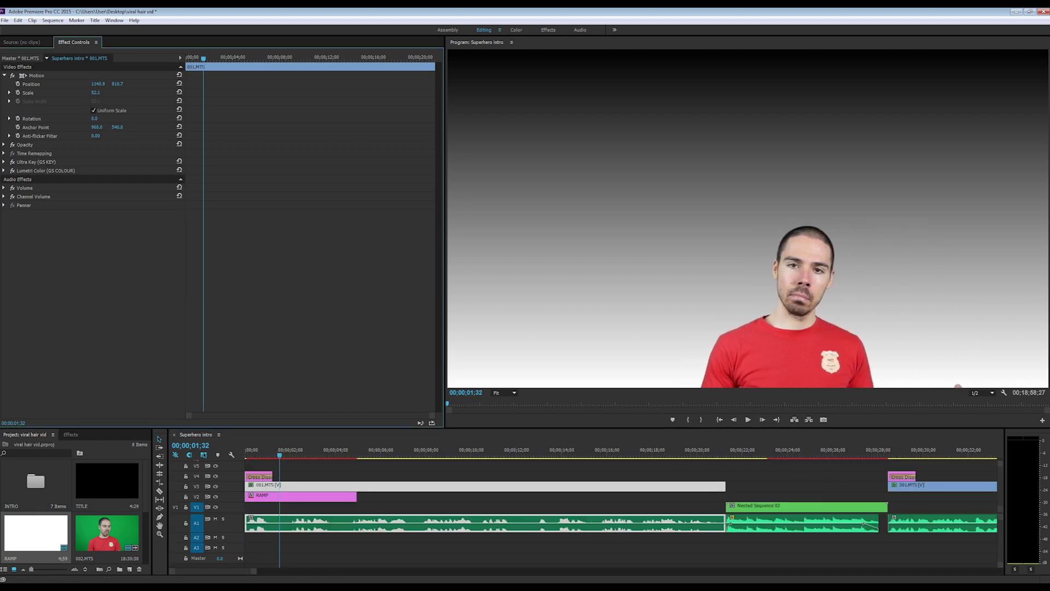
{"action": "left_click_drag", "start_coordinate": [97, 84], "coordinate": [138, 108]}
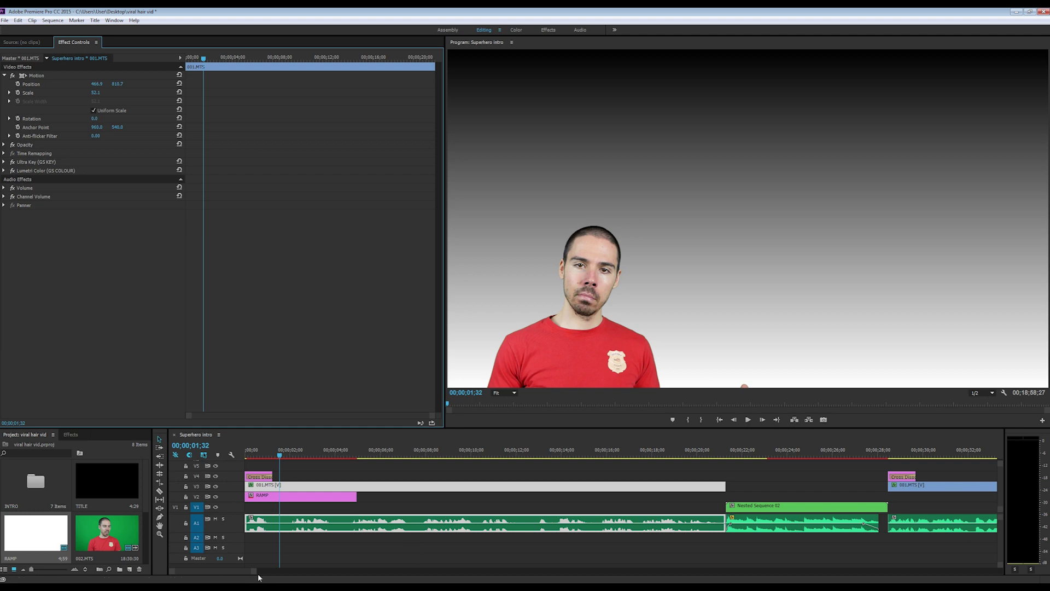
{"action": "left_click_drag", "start_coordinate": [254, 570], "coordinate": [441, 455]}
{"action": "left_click", "coordinate": [253, 452]}
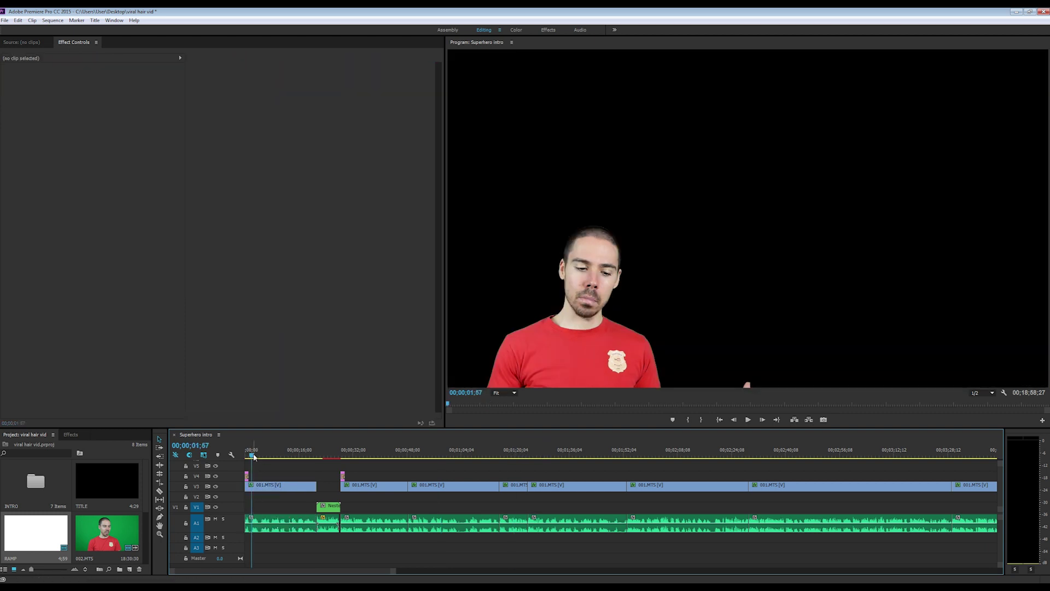
Play the sequence from frame 0 to preview the intro, then stop playback
{"action": "left_click_drag", "start_coordinate": [253, 456], "coordinate": [245, 454]}
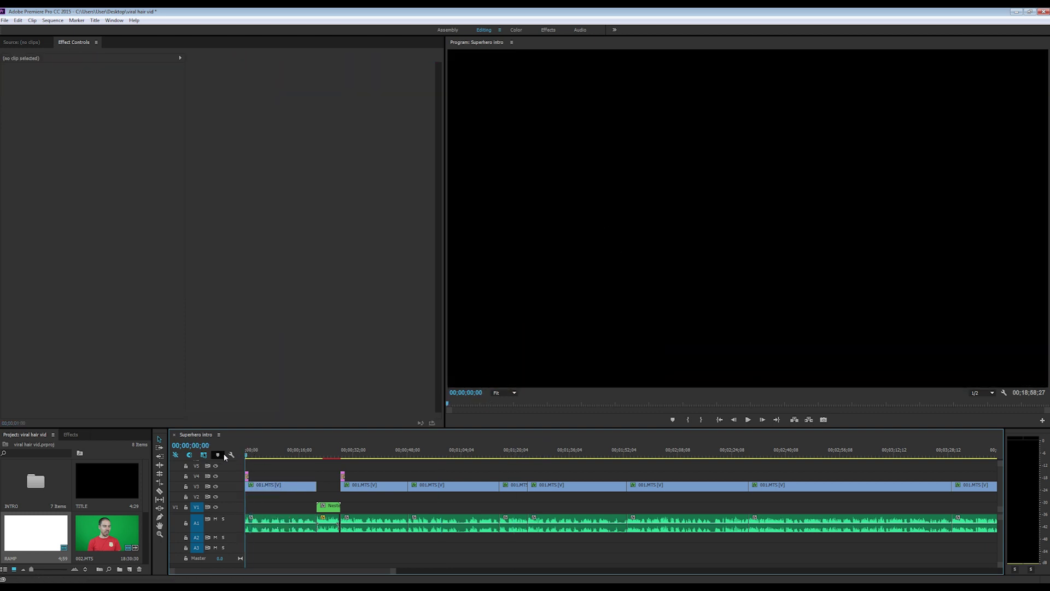
{"action": "key", "text": "space"}
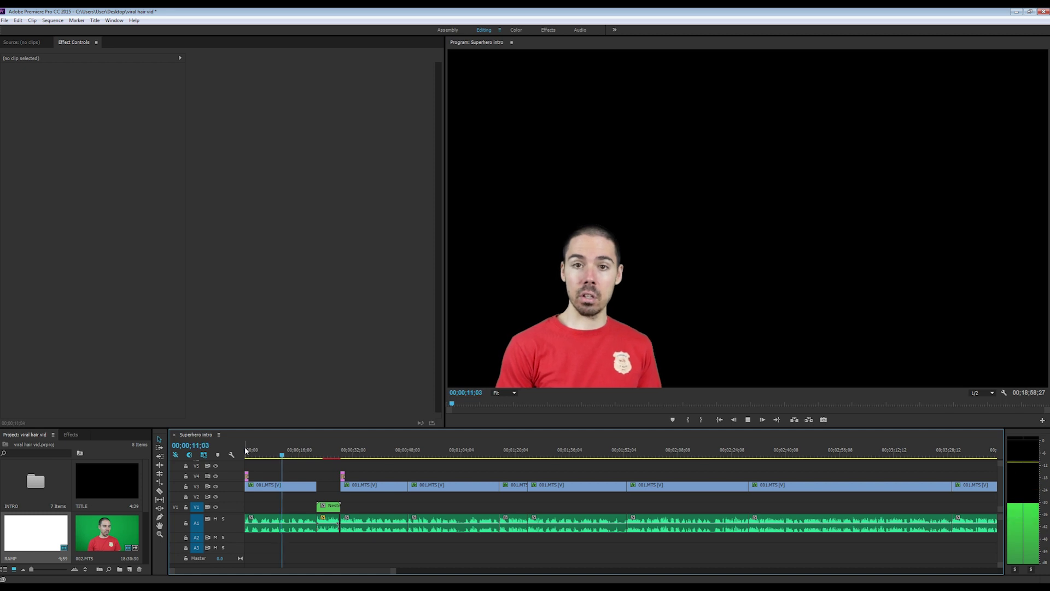
{"action": "key", "text": "space"}
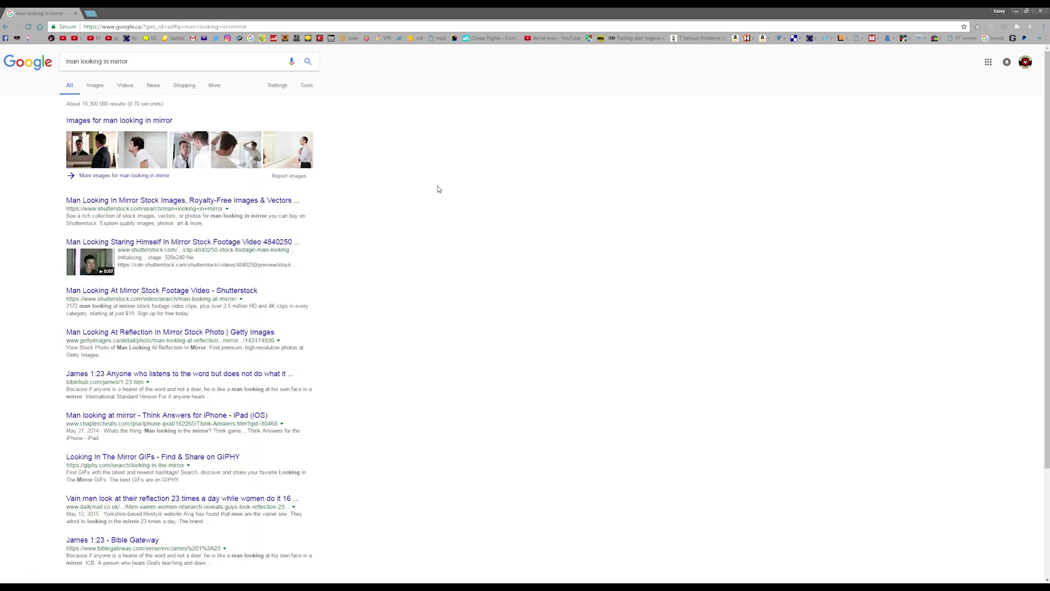
Browse image results for 'man looking in mirror' and preview the bald man at the ornate mirror
{"action": "left_click", "coordinate": [96, 88]}
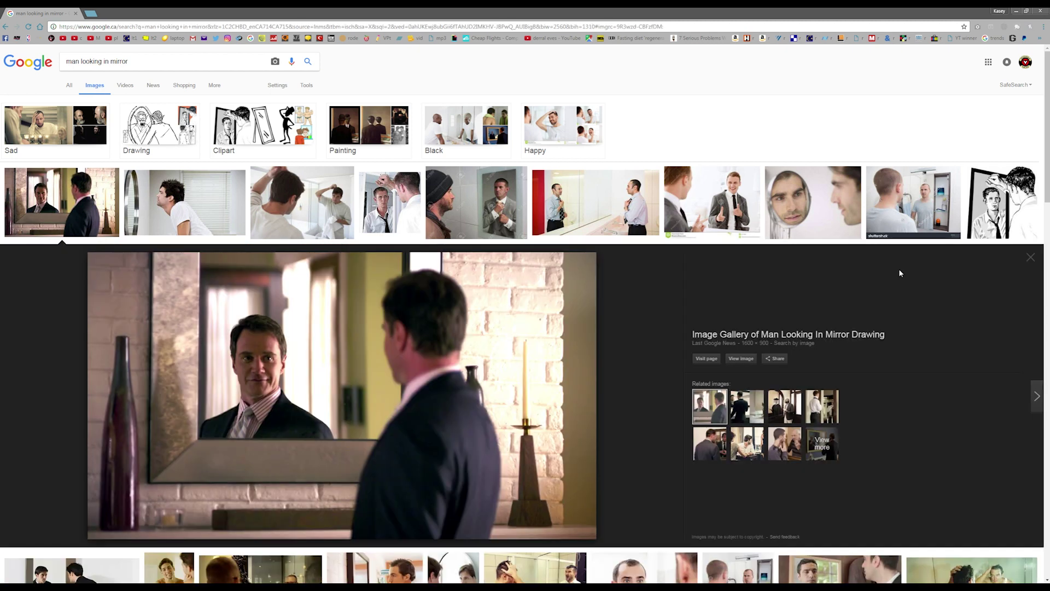
{"action": "left_click", "coordinate": [913, 210]}
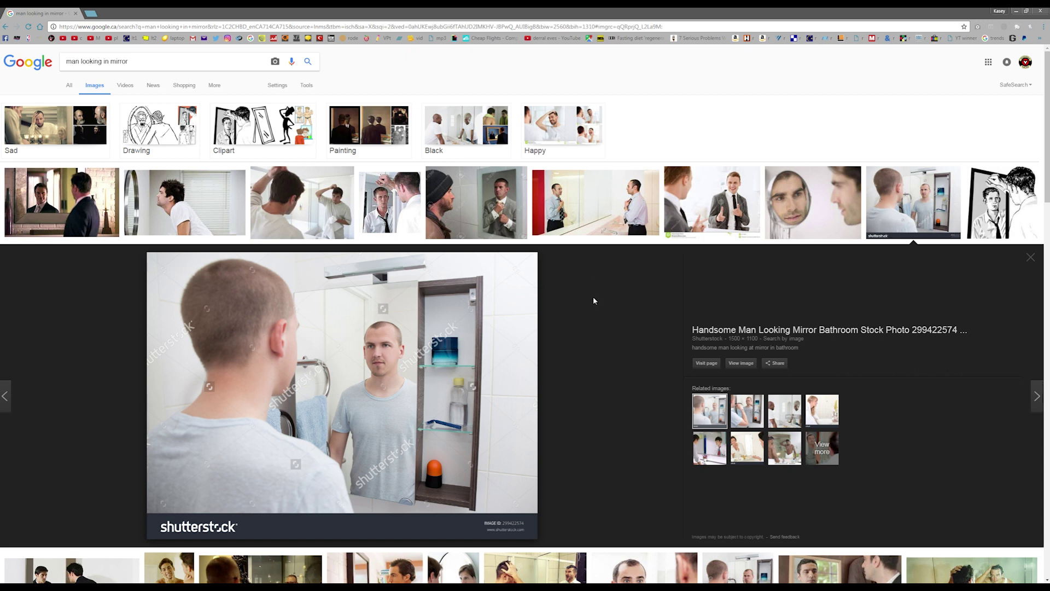
{"action": "left_click", "coordinate": [480, 214]}
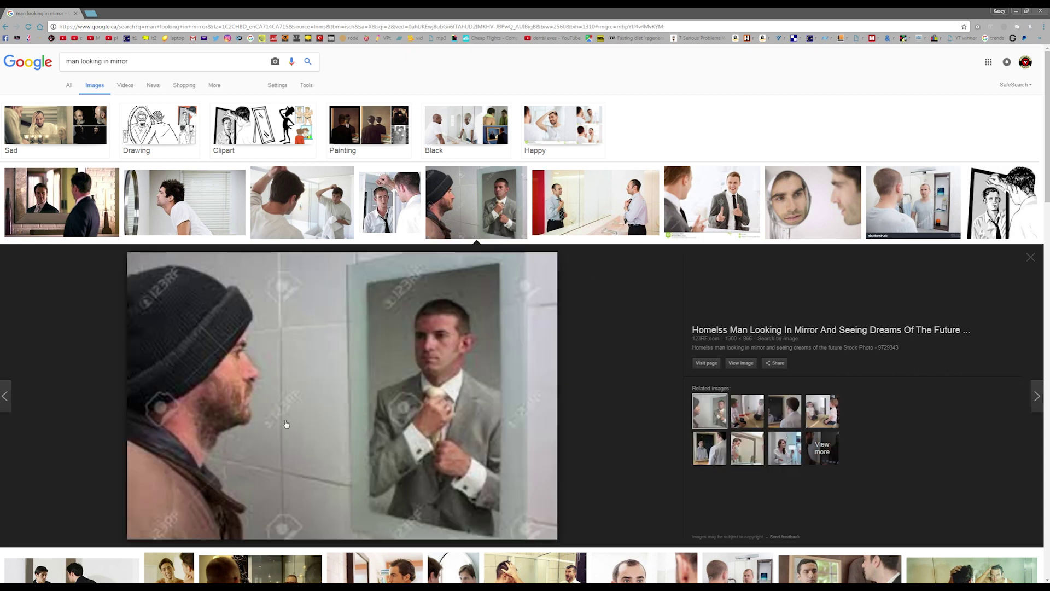
{"action": "scroll", "coordinate": [623, 313], "scroll_direction": "down", "scroll_amount": 5}
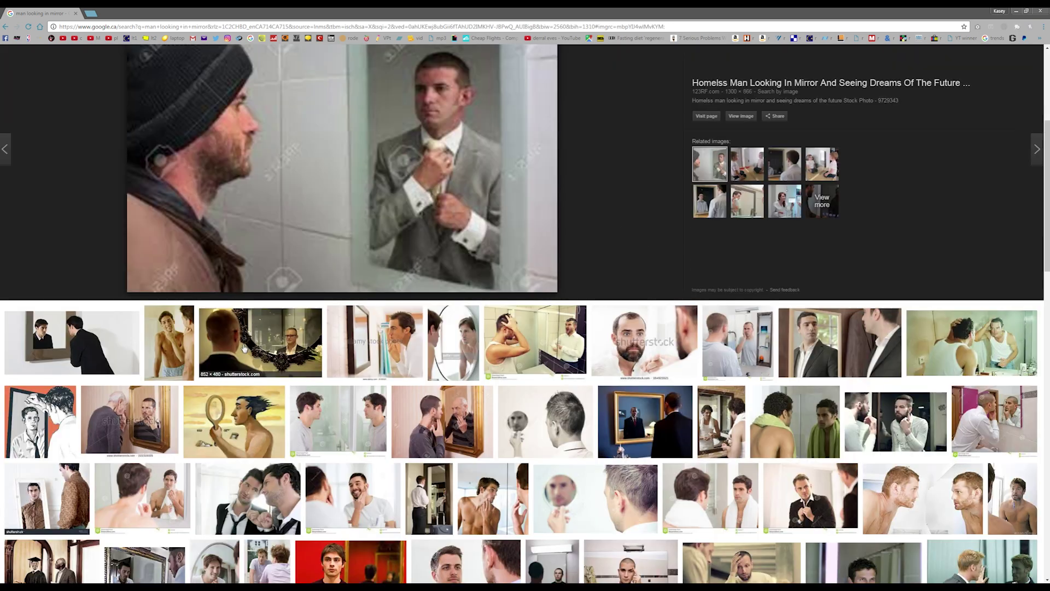
{"action": "left_click", "coordinate": [244, 348]}
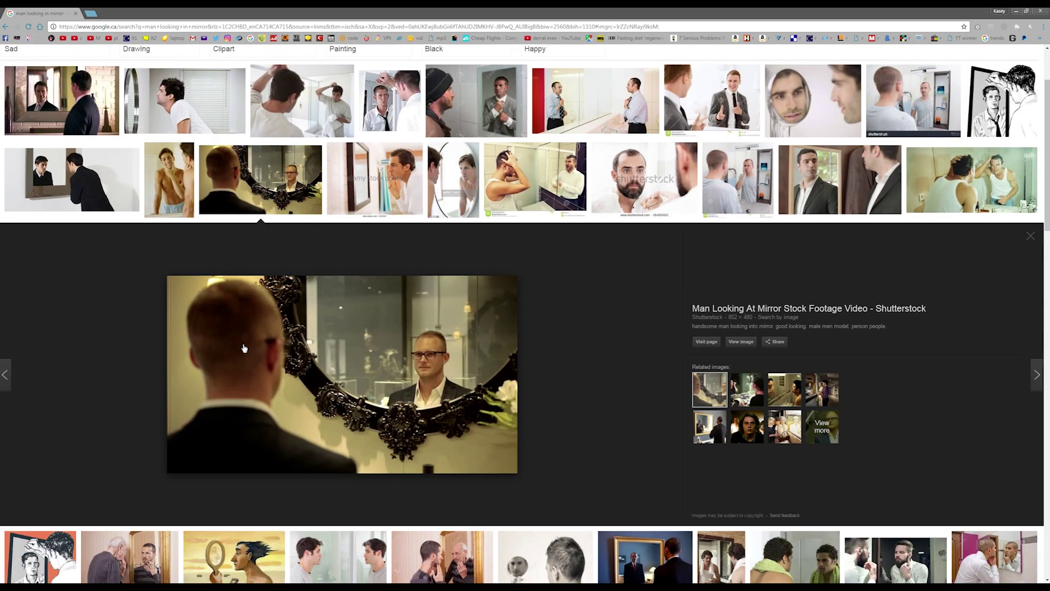
Save the previewed mirror photo as 1.jpg, browsing from the Desktop to the viral green screen folder
{"action": "right_click", "coordinate": [323, 353]}
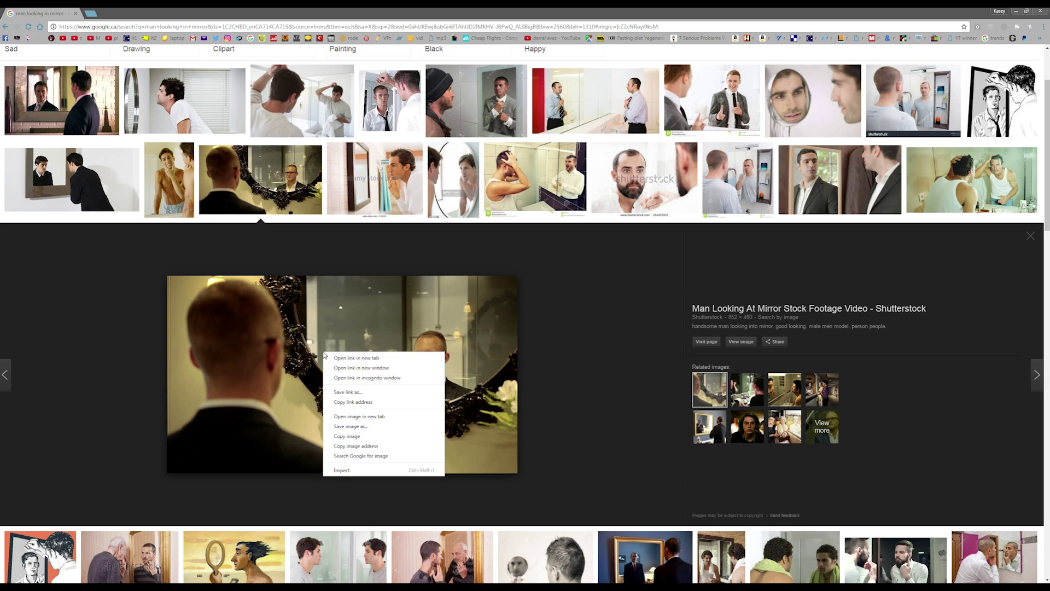
{"action": "left_click", "coordinate": [345, 430]}
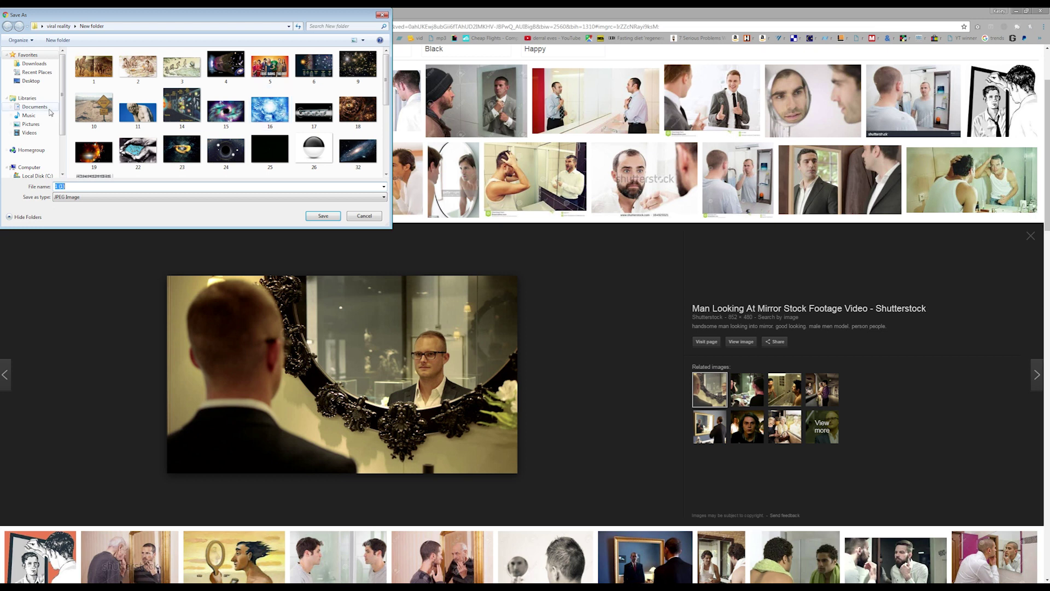
{"action": "left_click", "coordinate": [31, 81]}
{"action": "scroll", "coordinate": [218, 154], "scroll_direction": "down", "scroll_amount": 2}
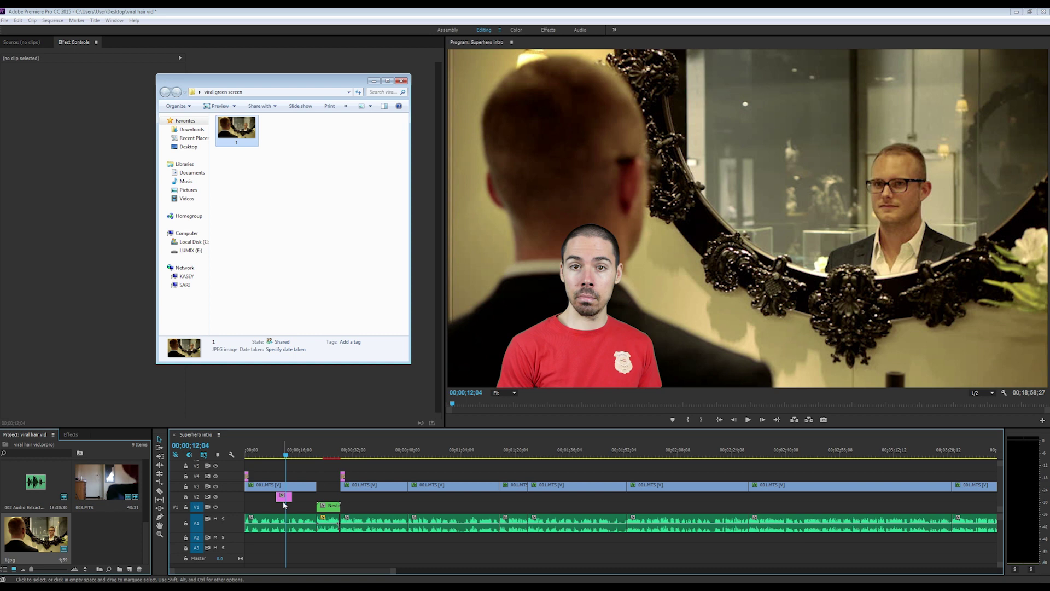
Adjust the 1.jpg background's scale and trim its V2 clip back to the sequence start
{"action": "left_click", "coordinate": [283, 497]}
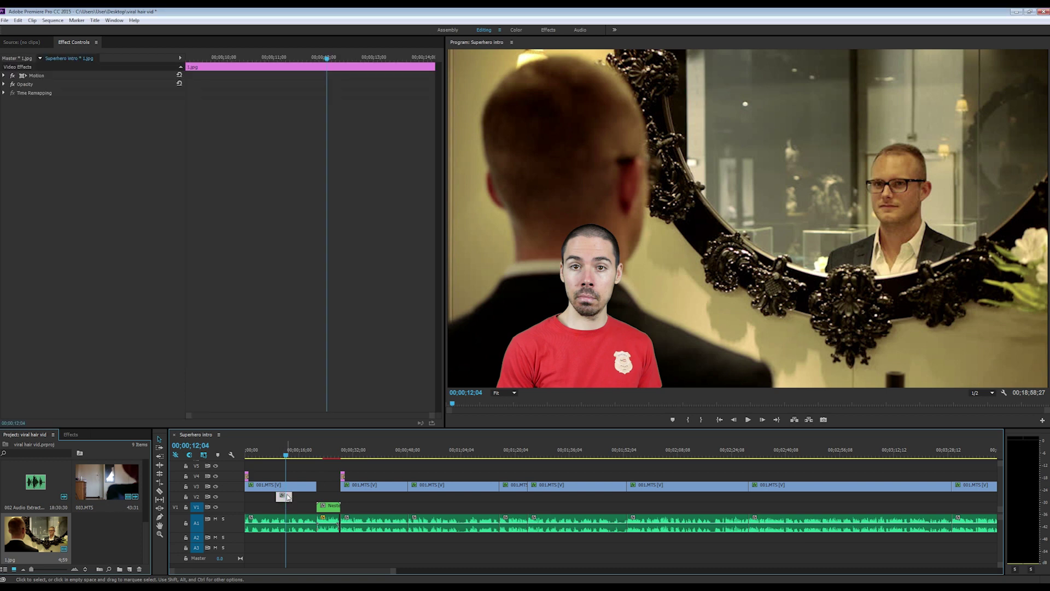
{"action": "left_click", "coordinate": [4, 75]}
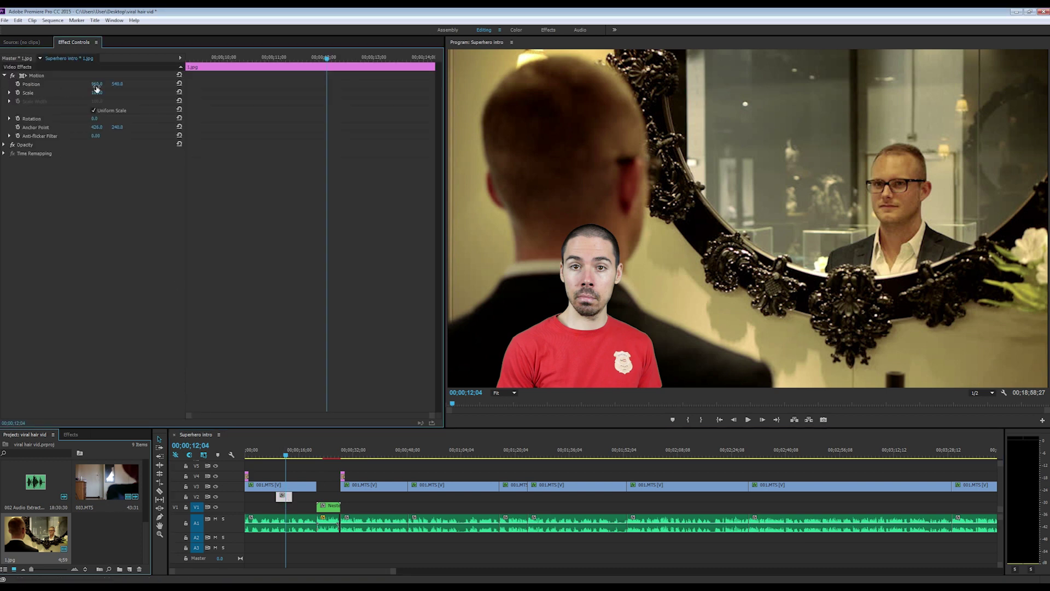
{"action": "mouse_move", "coordinate": [96, 92]}
{"action": "left_mouse_down"}
{"action": "mouse_move", "coordinate": [71, 92]}
{"action": "mouse_move", "coordinate": [103, 93]}
{"action": "left_mouse_up"}
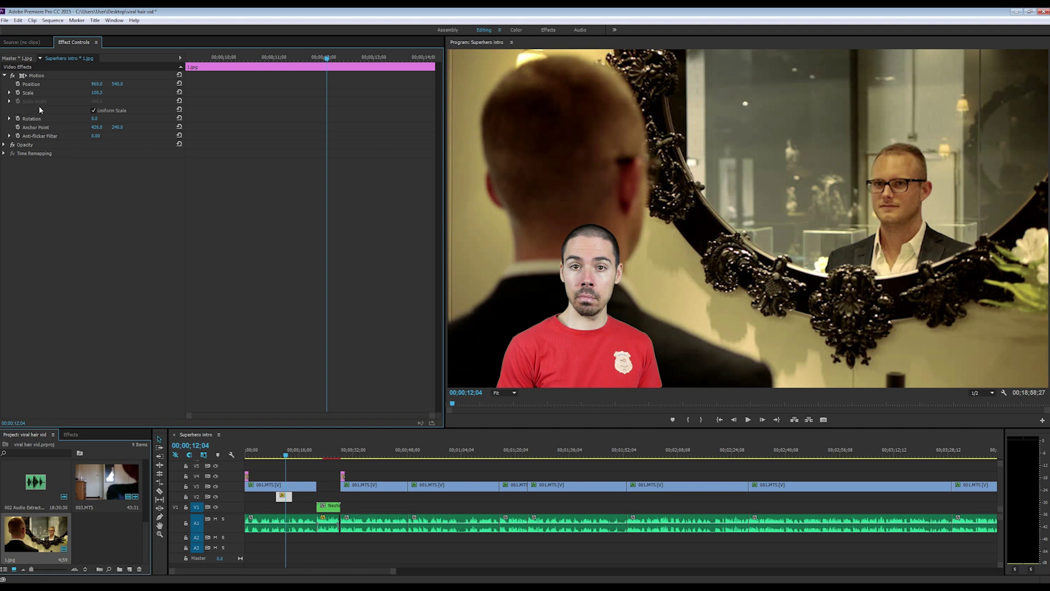
{"action": "left_click", "coordinate": [281, 488]}
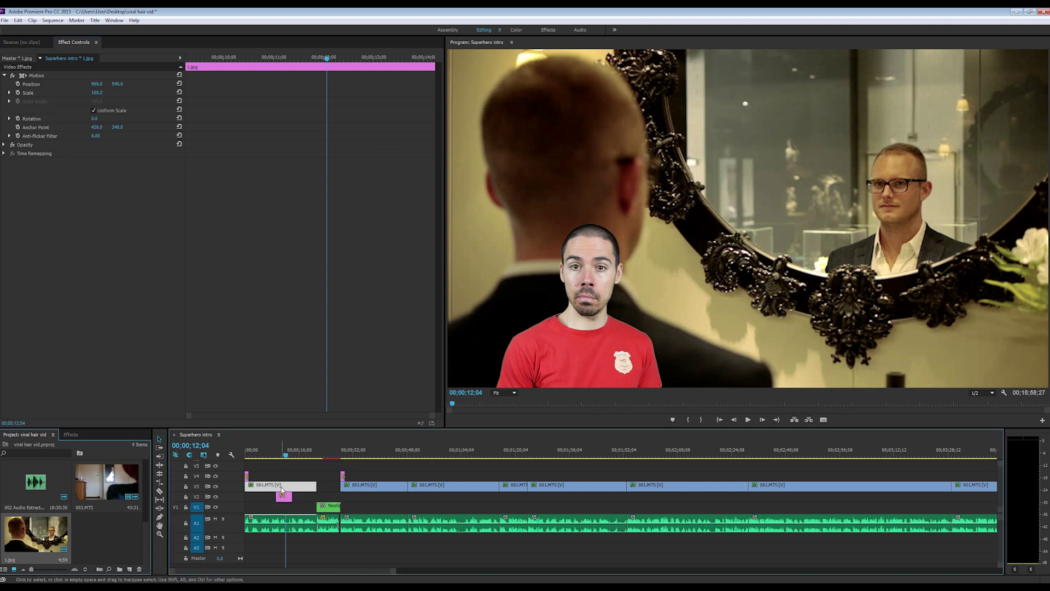
{"action": "left_click_drag", "start_coordinate": [280, 496], "coordinate": [320, 494]}
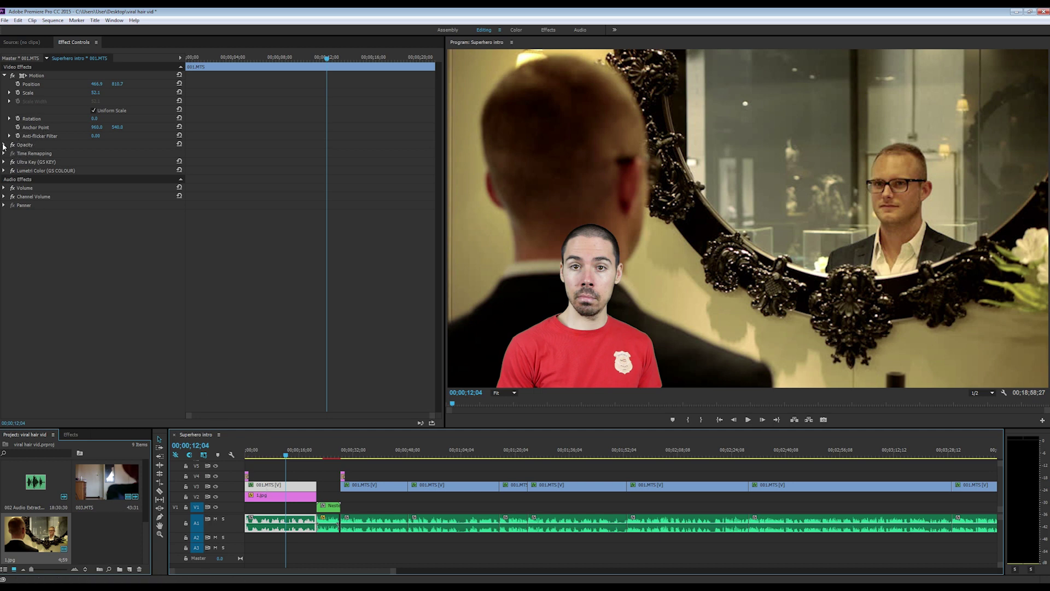
Draw a pen mask under Opacity that outlines just the presenter's head and neck
{"action": "left_click", "coordinate": [4, 146]}
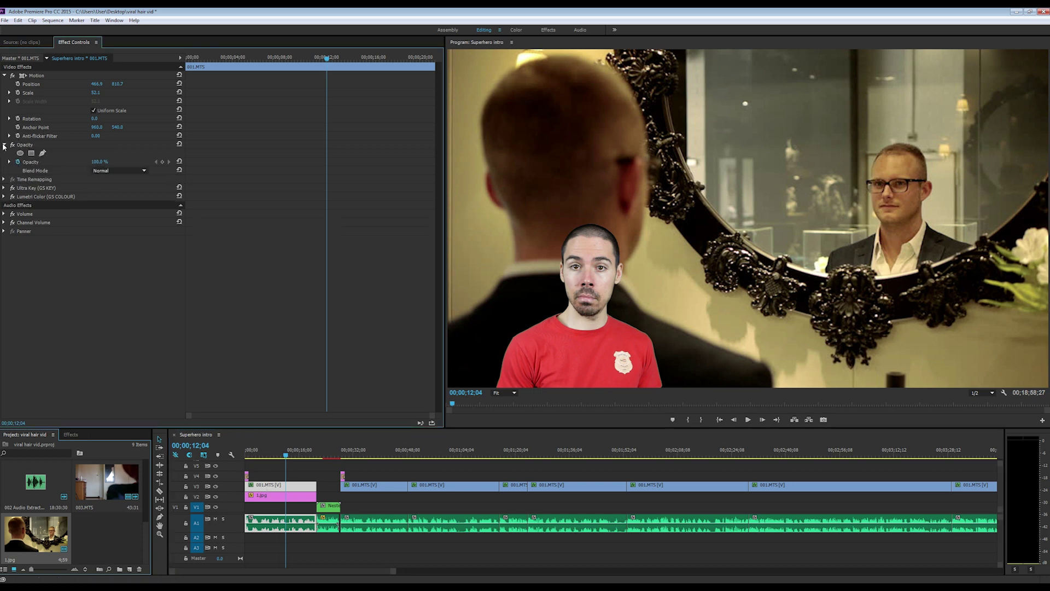
{"action": "left_click", "coordinate": [42, 153]}
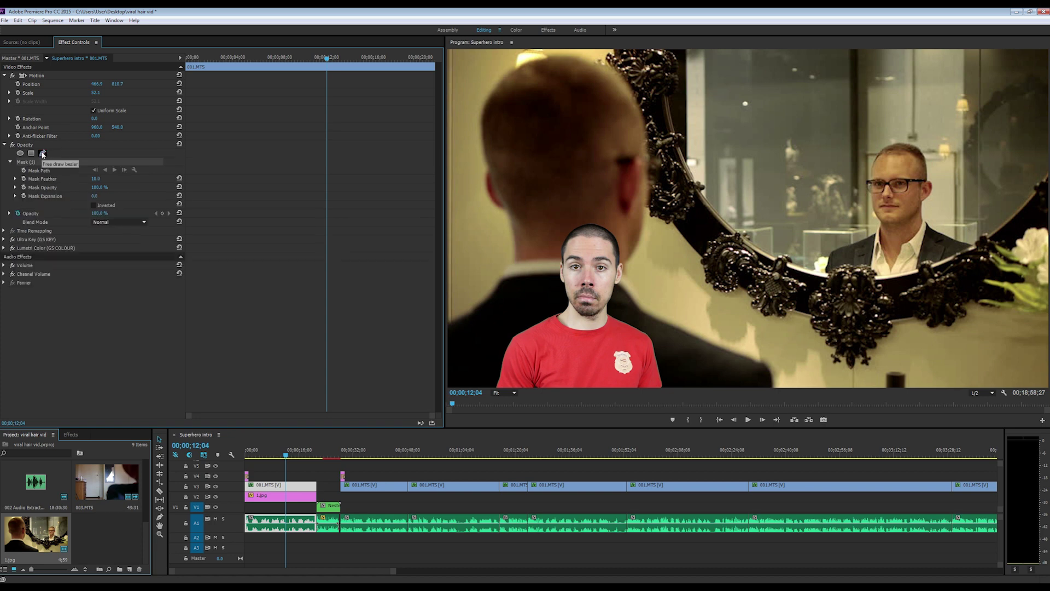
{"action": "left_click", "coordinate": [563, 313]}
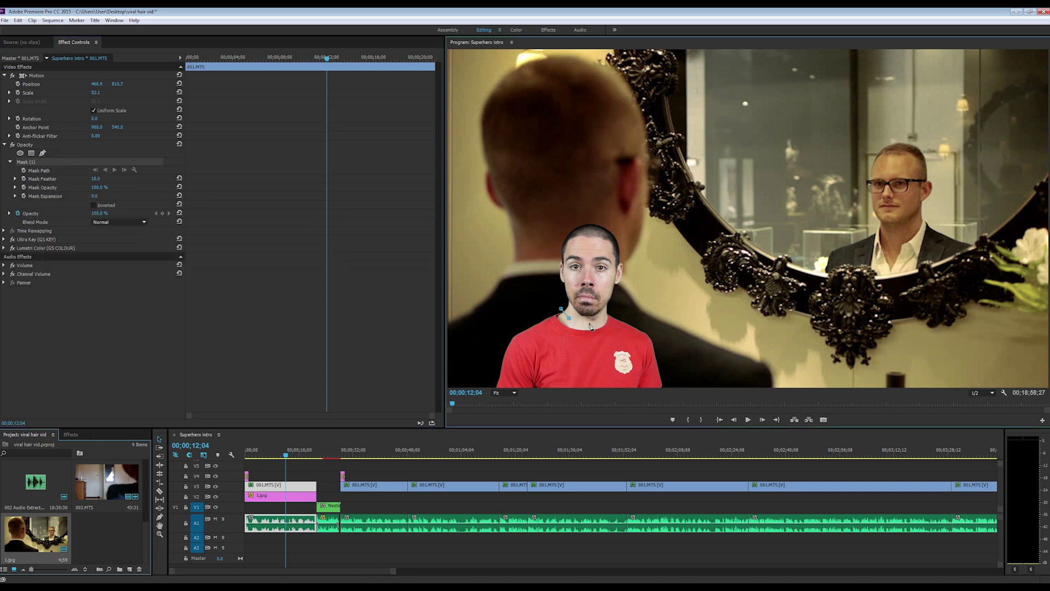
{"action": "left_click", "coordinate": [589, 321]}
{"action": "left_click", "coordinate": [605, 317]}
{"action": "left_click", "coordinate": [615, 307]}
{"action": "left_click", "coordinate": [648, 300]}
{"action": "left_click", "coordinate": [642, 200]}
{"action": "left_click", "coordinate": [532, 205]}
{"action": "left_click", "coordinate": [537, 312]}
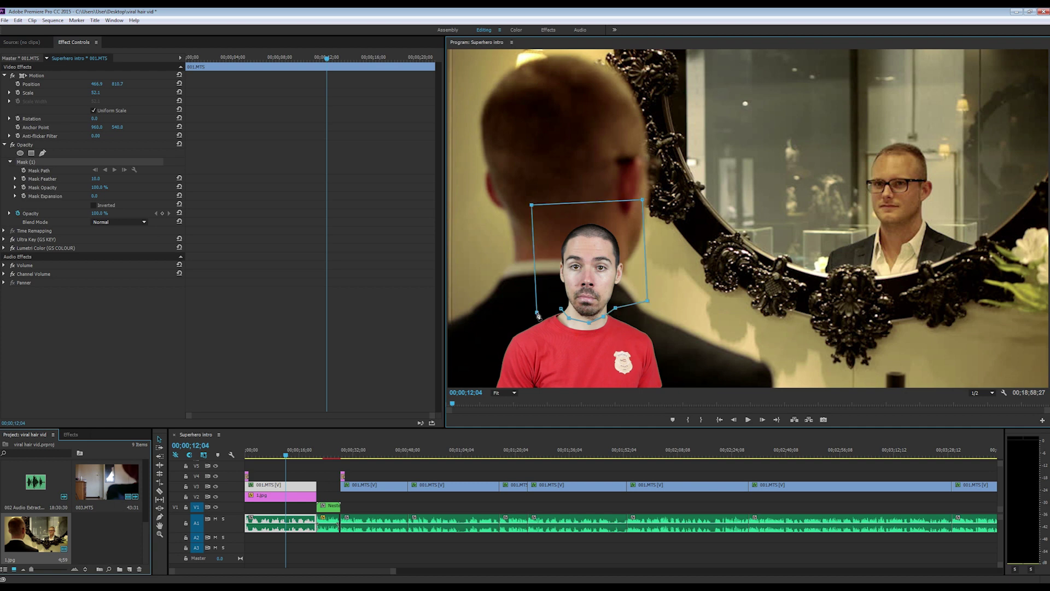
{"action": "left_click", "coordinate": [561, 310]}
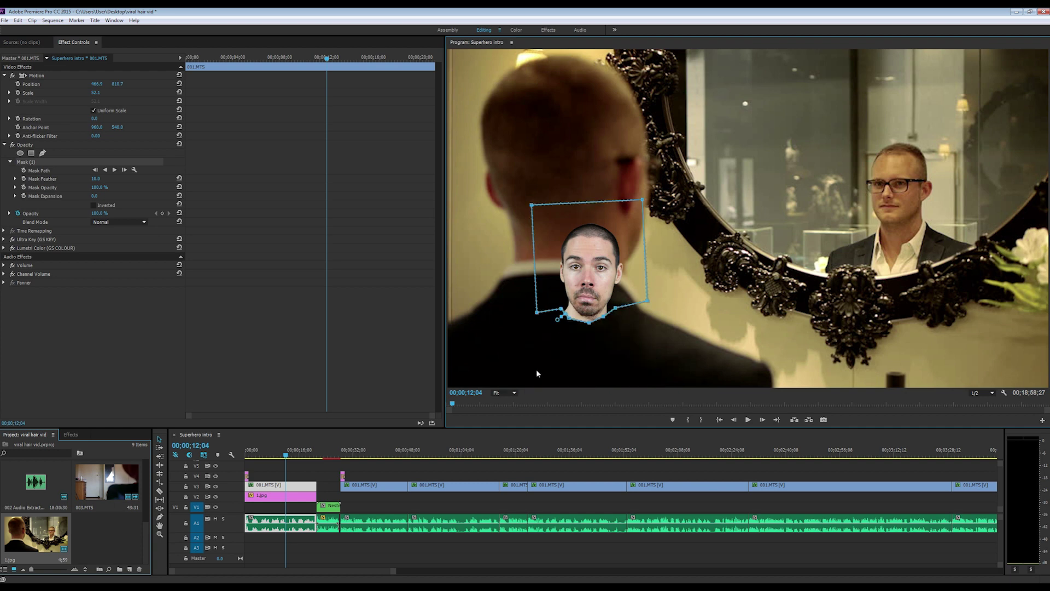
Place the masked head over the mirror reflection at scale 56.6, tilted -1.6°
{"action": "left_click", "coordinate": [61, 75]}
{"action": "left_click_drag", "start_coordinate": [637, 356], "coordinate": [948, 273]}
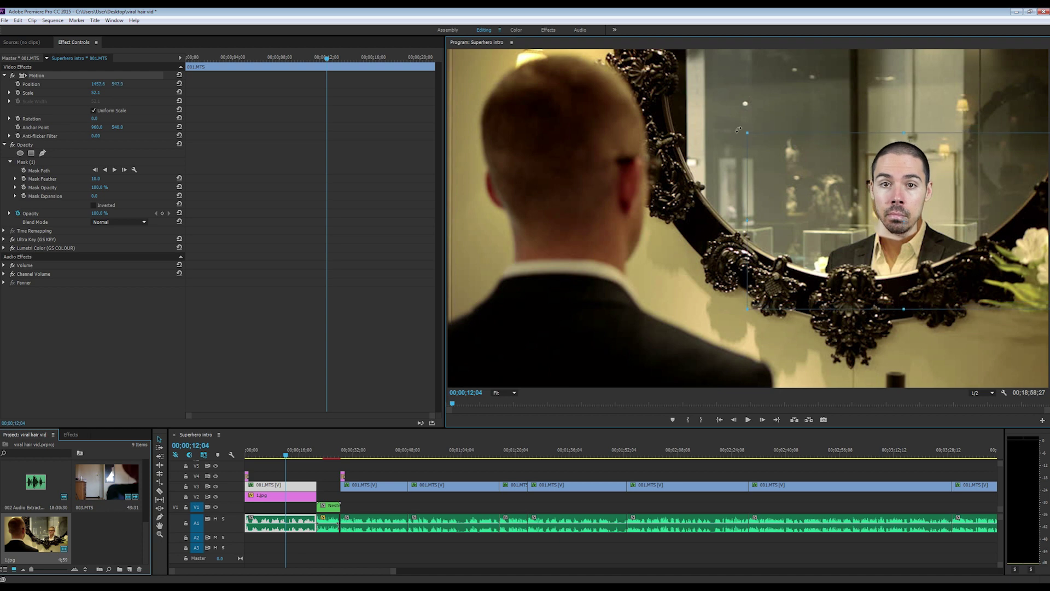
{"action": "left_click_drag", "start_coordinate": [747, 133], "coordinate": [738, 128]}
{"action": "left_click_drag", "start_coordinate": [843, 230], "coordinate": [844, 234]}
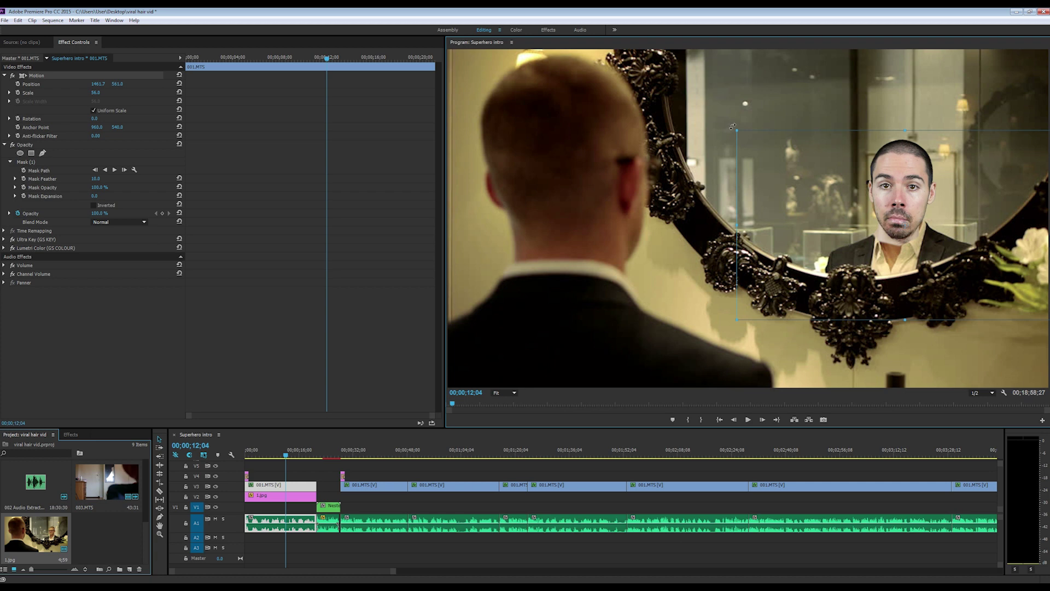
{"action": "left_click_drag", "start_coordinate": [733, 126], "coordinate": [724, 129]}
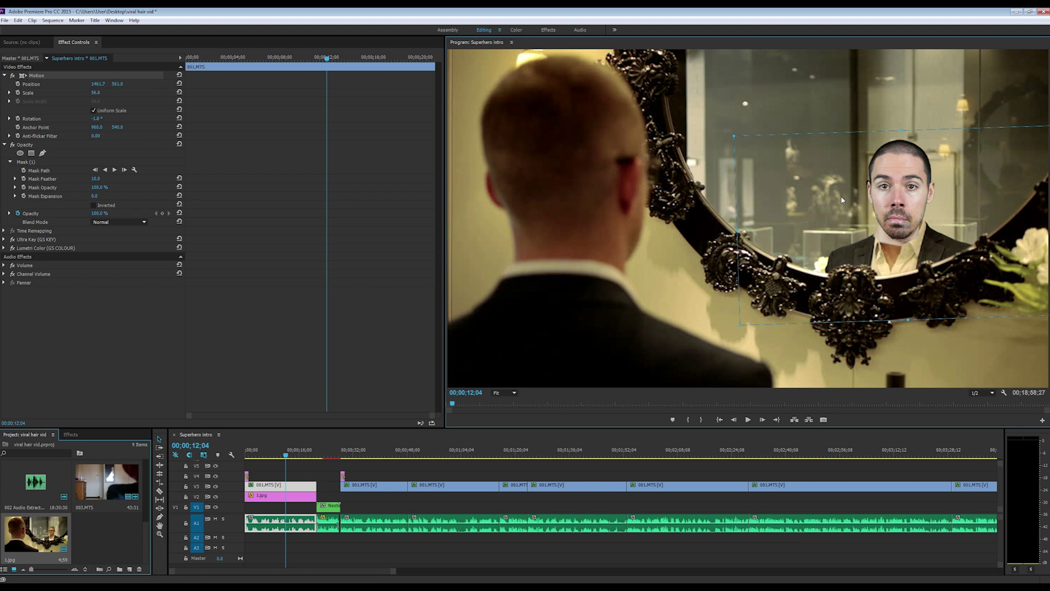
Magnify the Program monitor to 200% to inspect the mask
{"action": "left_click", "coordinate": [503, 393]}
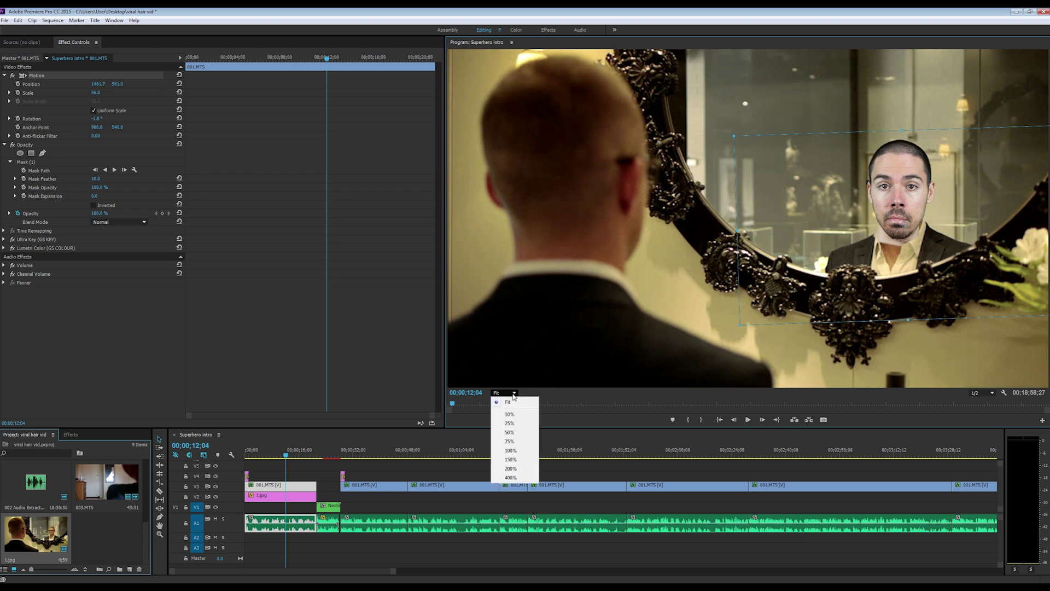
{"action": "left_click", "coordinate": [509, 469]}
{"action": "left_click_drag", "start_coordinate": [645, 386], "coordinate": [806, 390]}
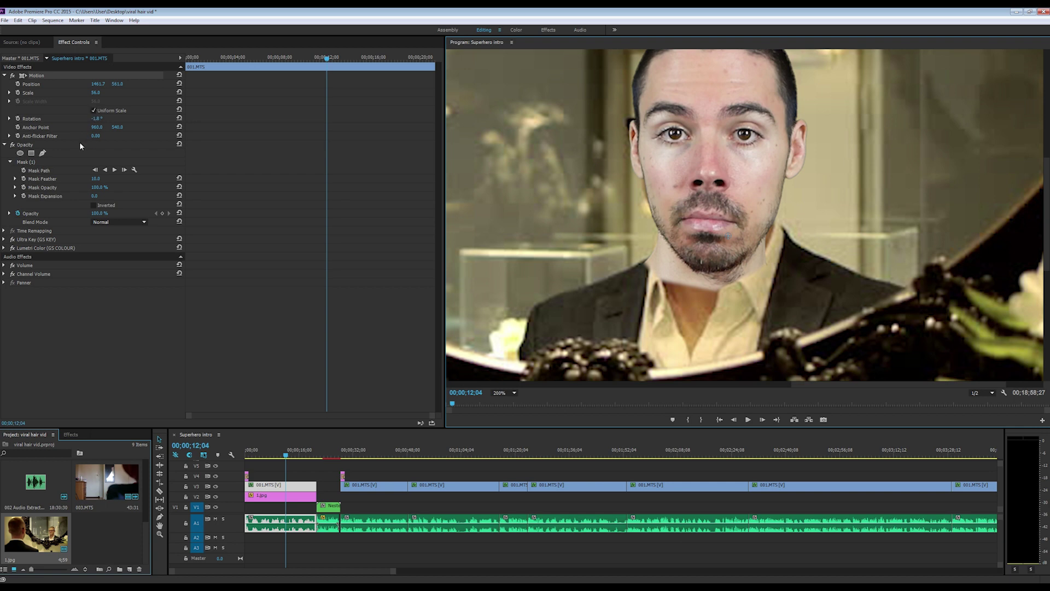
{"action": "left_click", "coordinate": [25, 163]}
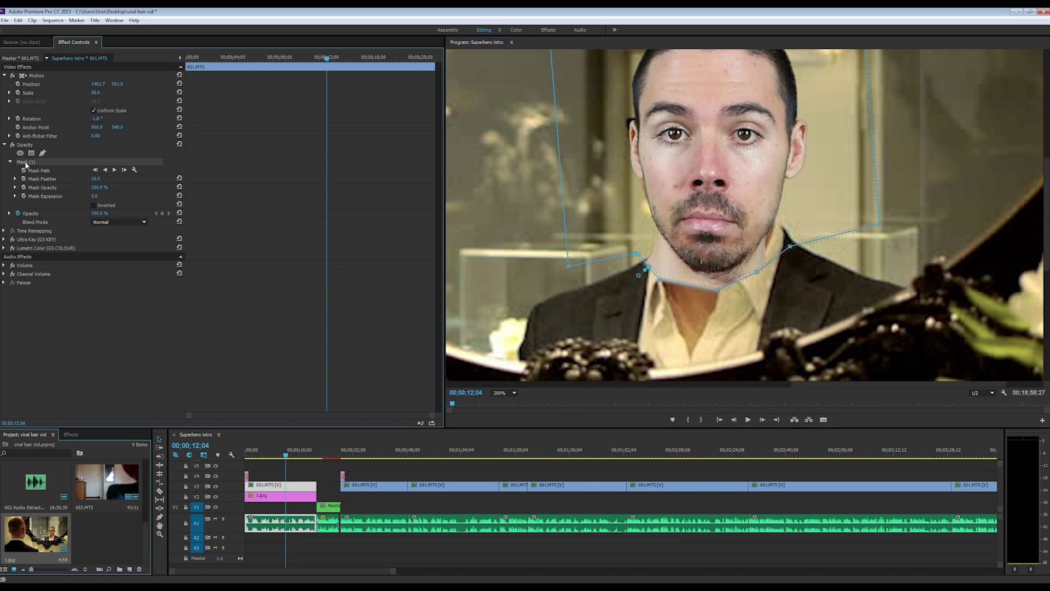
Reshape the head mask points to follow the jawline and dip below the collar
{"action": "left_click", "coordinate": [669, 275]}
{"action": "left_click_drag", "start_coordinate": [670, 275], "coordinate": [672, 302]}
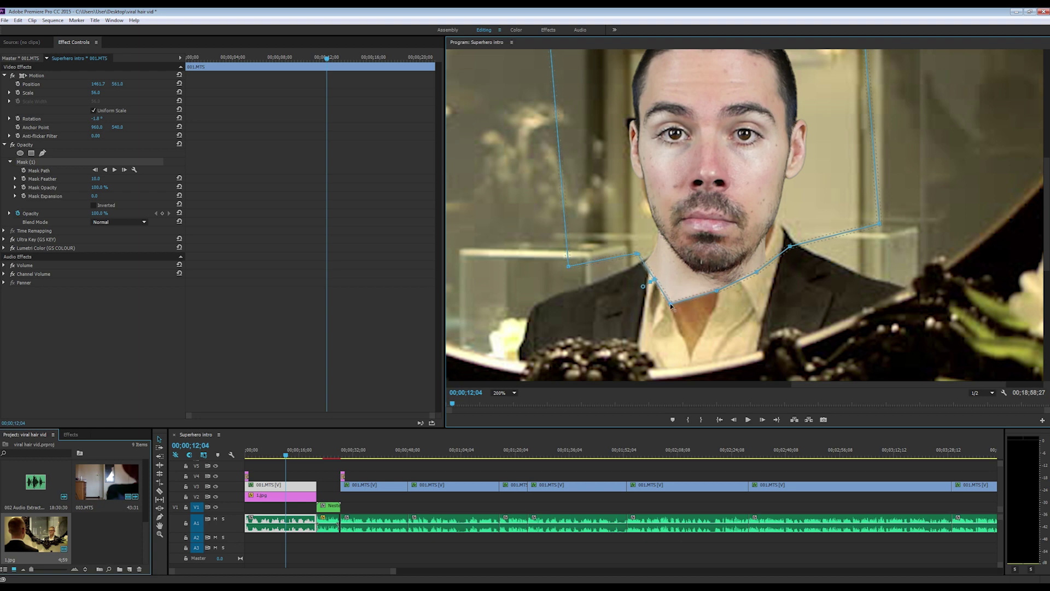
{"action": "left_click", "coordinate": [567, 252]}
{"action": "left_click", "coordinate": [636, 254]}
{"action": "left_click_drag", "start_coordinate": [634, 253], "coordinate": [662, 276]}
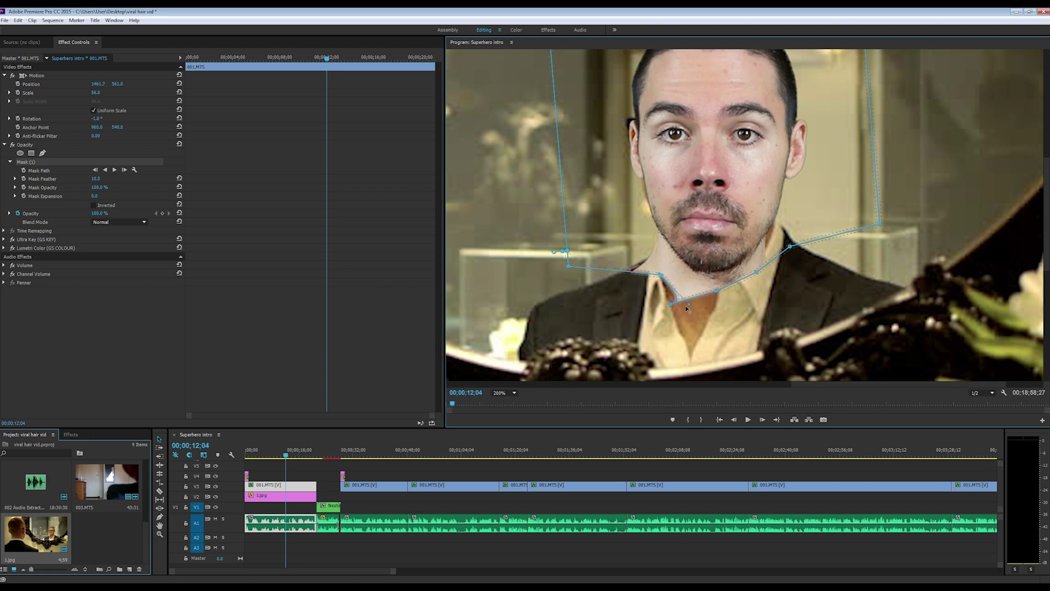
{"action": "left_click_drag", "start_coordinate": [661, 277], "coordinate": [656, 256]}
{"action": "left_click_drag", "start_coordinate": [632, 268], "coordinate": [658, 255]}
{"action": "left_click_drag", "start_coordinate": [569, 265], "coordinate": [631, 220]}
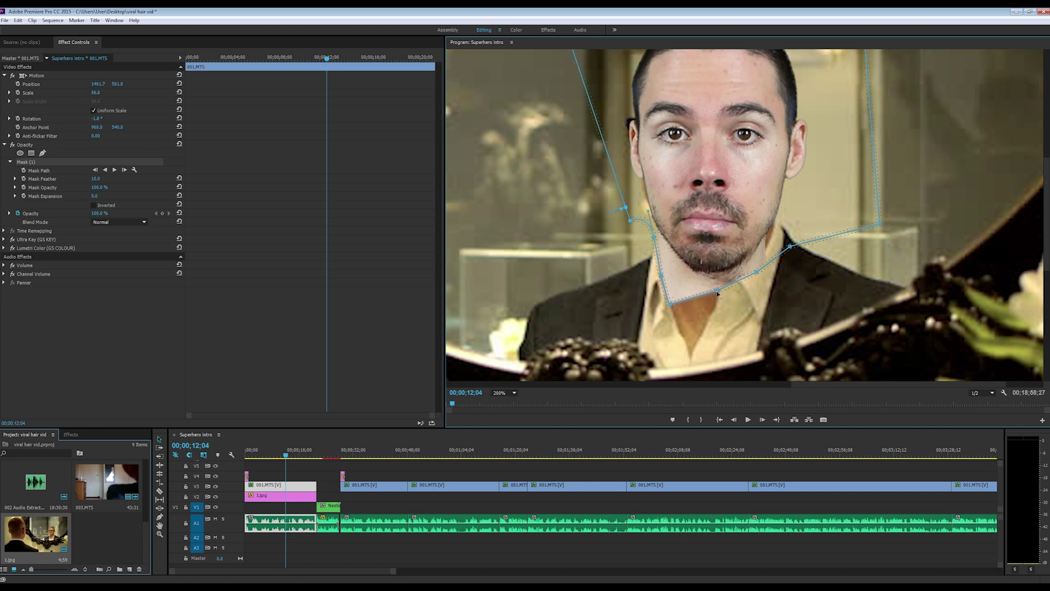
{"action": "left_click_drag", "start_coordinate": [717, 291], "coordinate": [682, 338]}
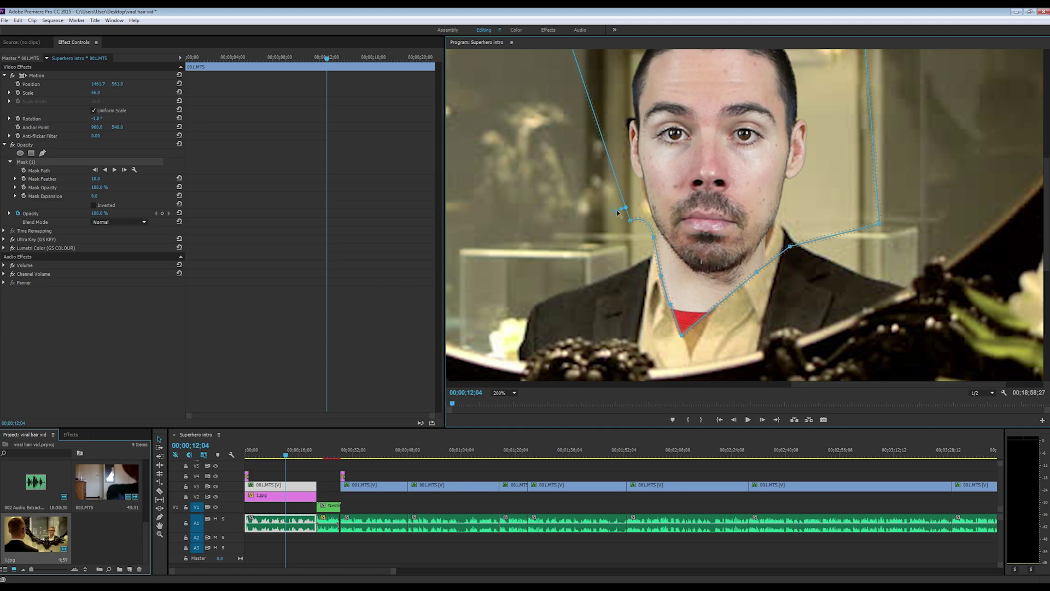
Set Mask Feather to 0, deepen the V over the red shirt, and align the right edge with the collar
{"action": "left_click_drag", "start_coordinate": [617, 213], "coordinate": [623, 214]}
{"action": "left_click_drag", "start_coordinate": [681, 335], "coordinate": [691, 355]}
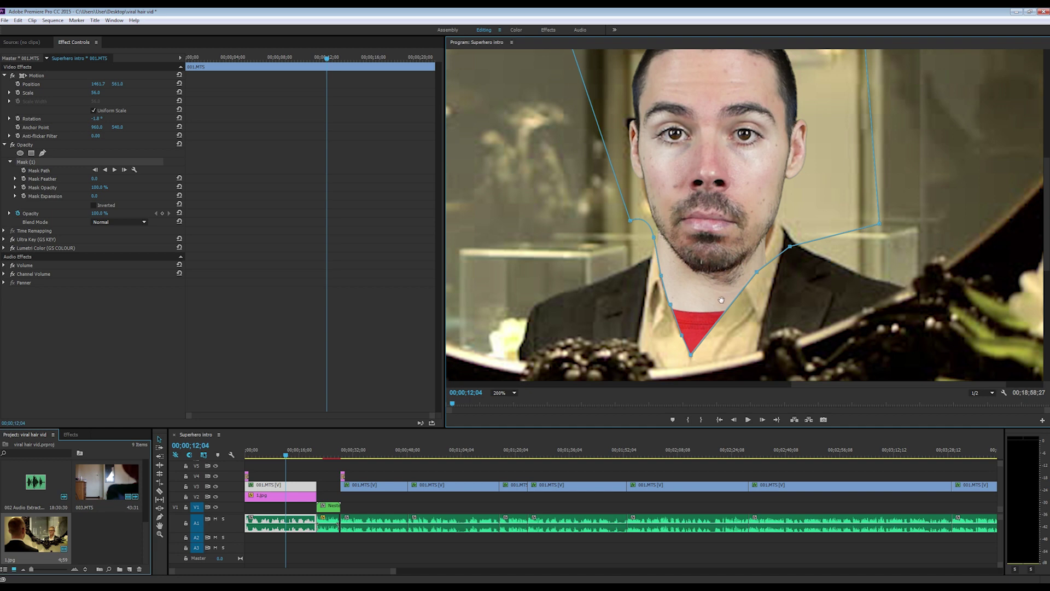
{"action": "left_click", "coordinate": [707, 326]}
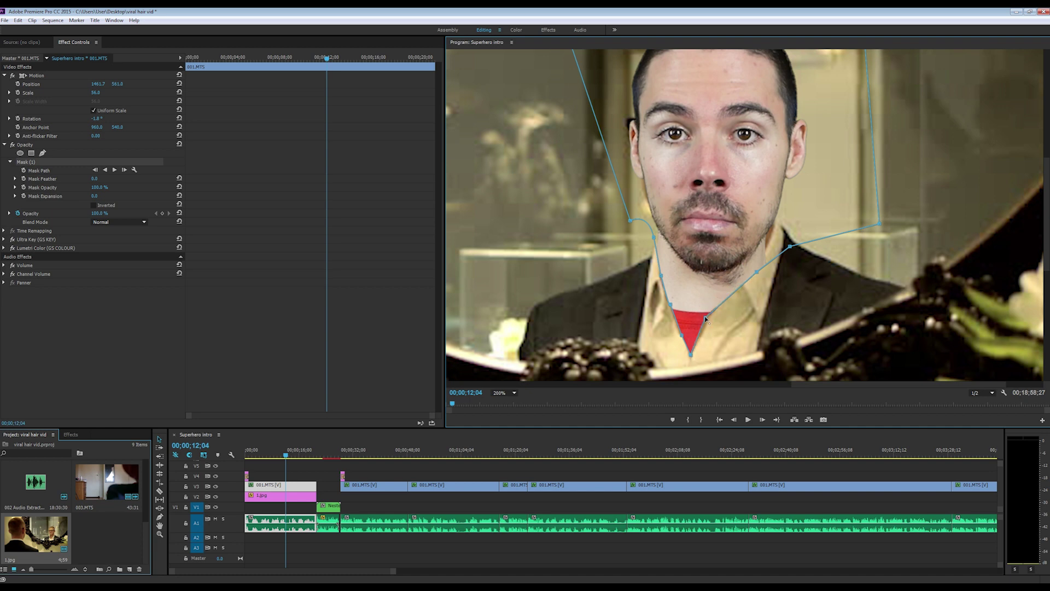
{"action": "left_click", "coordinate": [732, 300]}
{"action": "left_click_drag", "start_coordinate": [732, 300], "coordinate": [719, 308]}
{"action": "left_click_drag", "start_coordinate": [758, 273], "coordinate": [738, 280]}
{"action": "left_click_drag", "start_coordinate": [790, 247], "coordinate": [769, 250]}
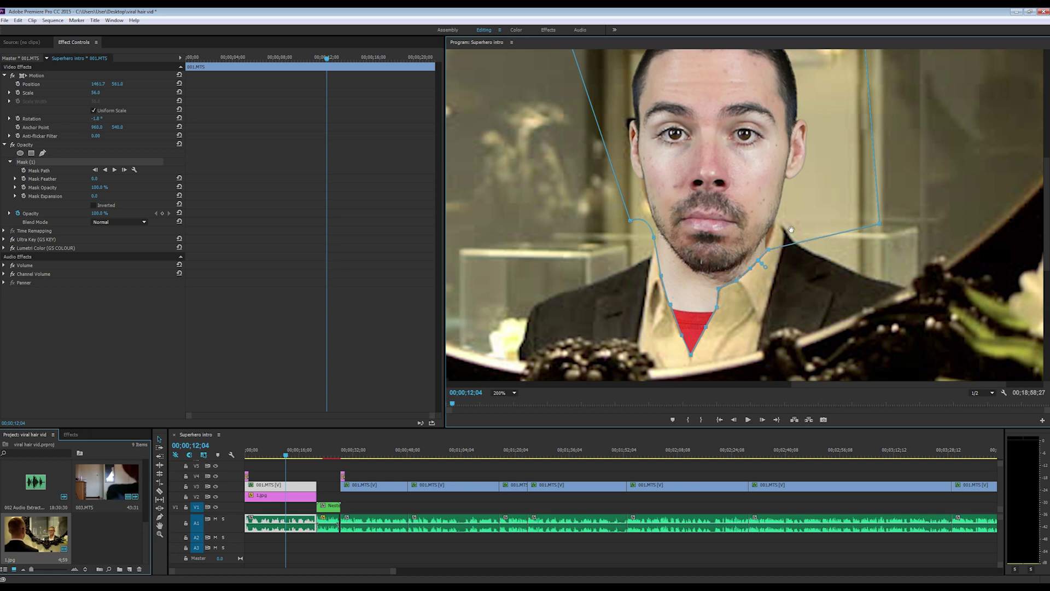
{"action": "left_click_drag", "start_coordinate": [281, 453], "coordinate": [271, 454]}
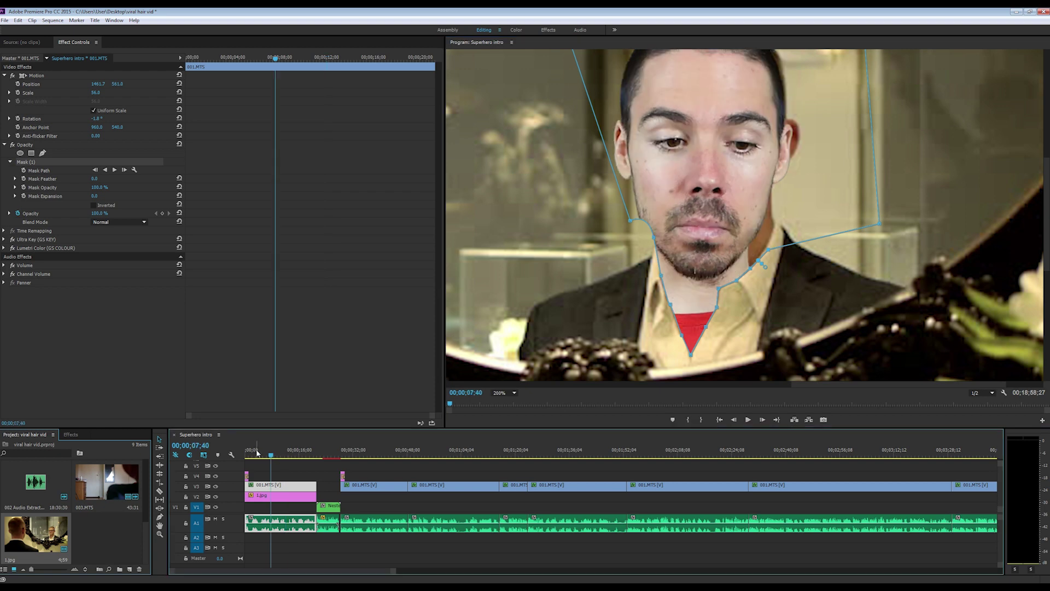
Play back the composite, then shift the face right over the reflection and realign its mask
{"action": "left_click", "coordinate": [246, 476]}
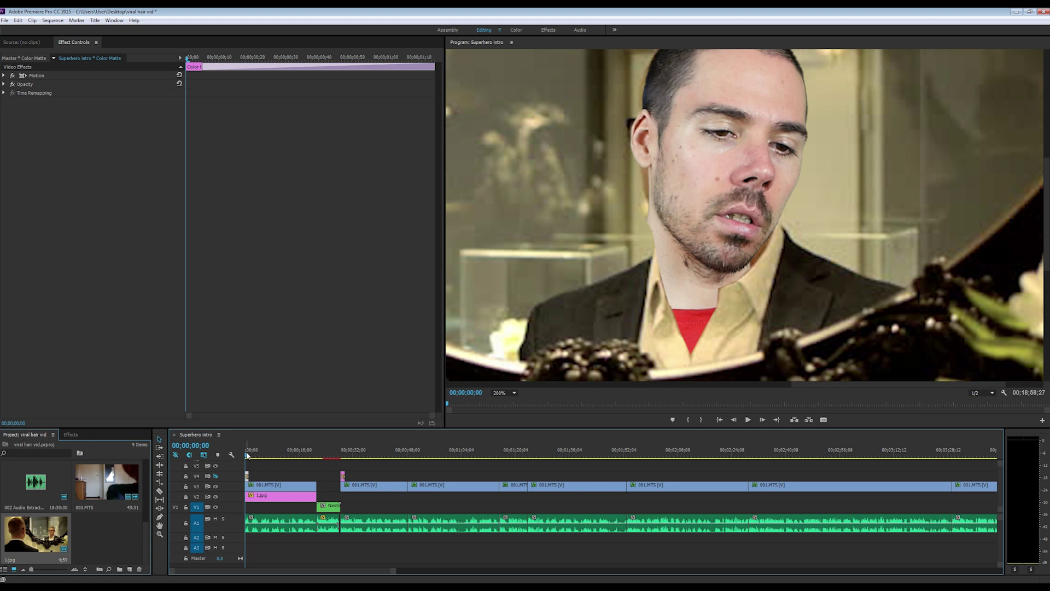
{"action": "key", "text": "space"}
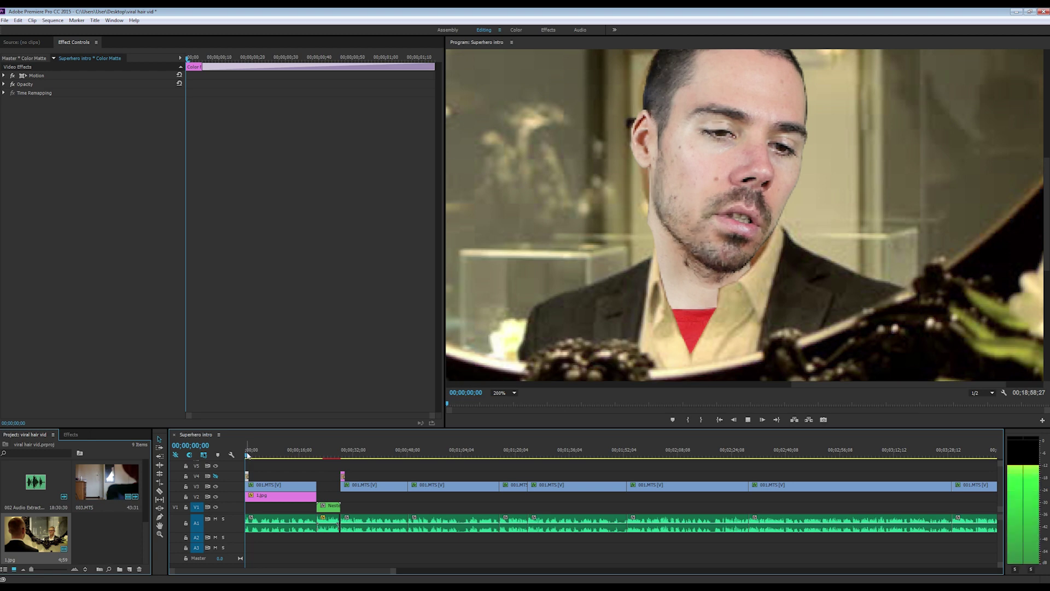
{"action": "left_click", "coordinate": [280, 486]}
{"action": "left_click_drag", "start_coordinate": [618, 169], "coordinate": [701, 187]}
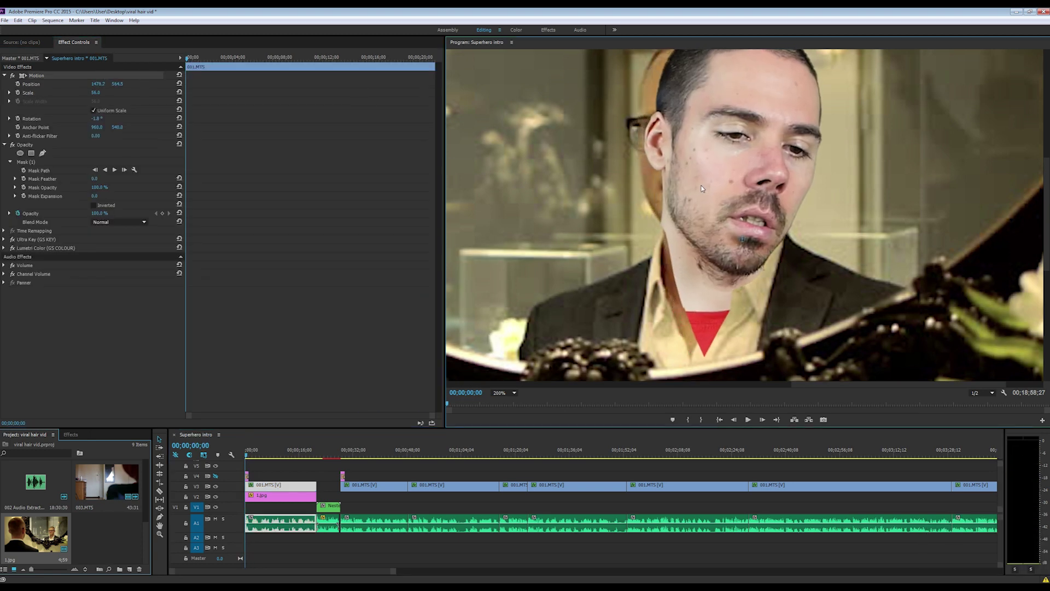
{"action": "left_click", "coordinate": [32, 162]}
{"action": "left_click_drag", "start_coordinate": [718, 267], "coordinate": [700, 276]}
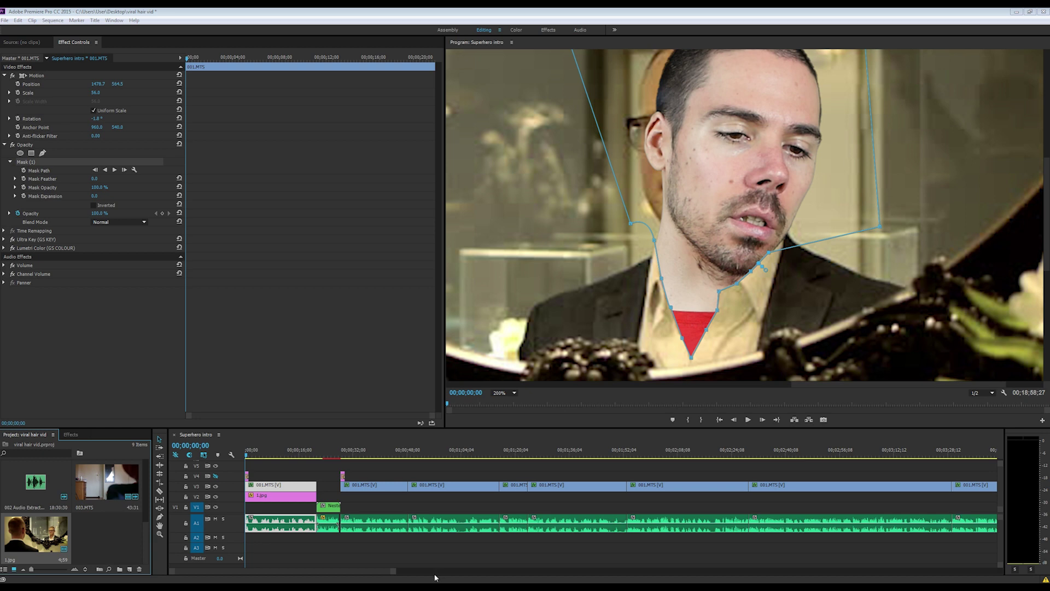
Open 1.jpg from the image folder in Adobe Photoshop CC 2015
{"action": "key", "text": "alt+Tab"}
{"action": "right_click", "coordinate": [241, 131]}
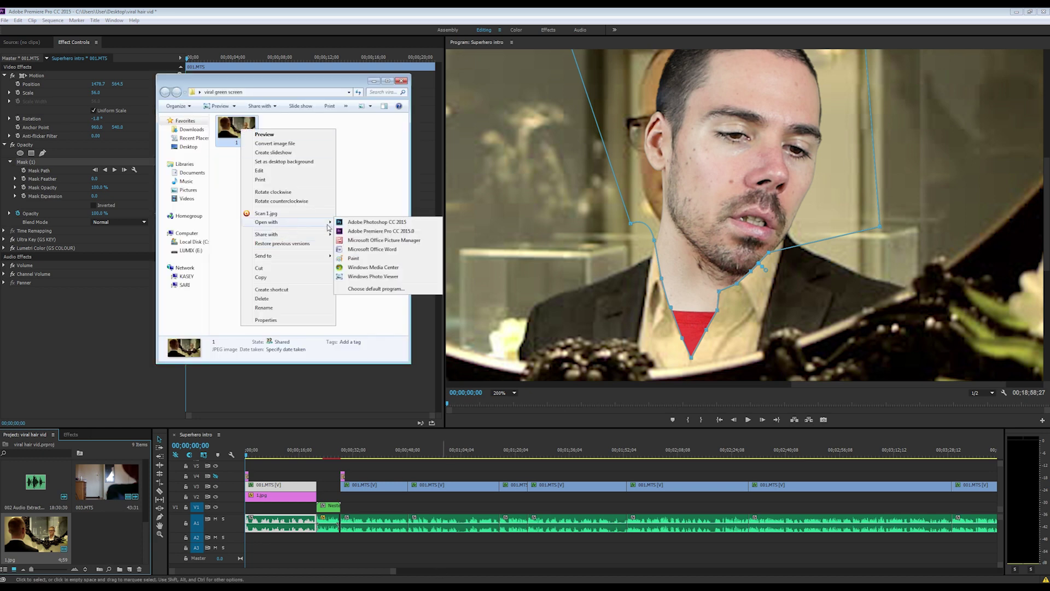
{"action": "left_click", "coordinate": [355, 222]}
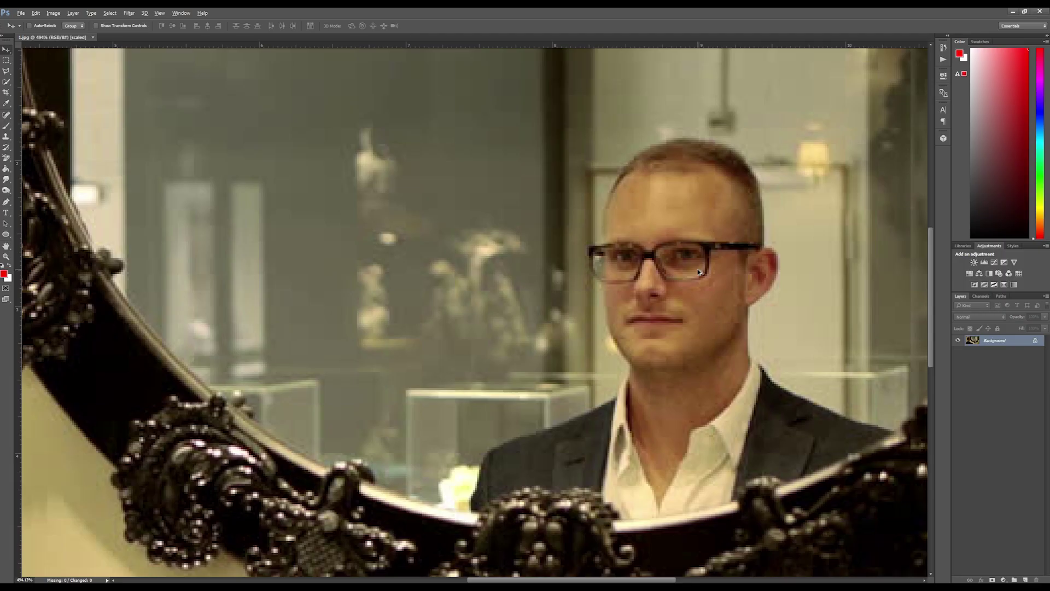
Clone background over the mirror man's jaw and ear, redoing it with a smaller brush
{"action": "left_click", "coordinate": [5, 137]}
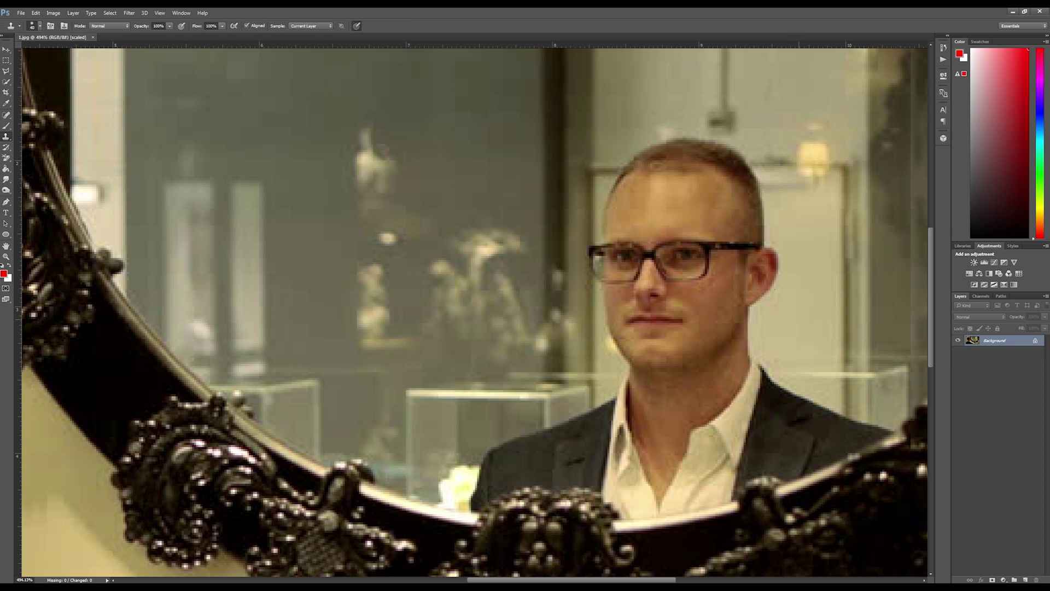
{"action": "left_click_drag", "start_coordinate": [771, 298], "coordinate": [722, 333]}
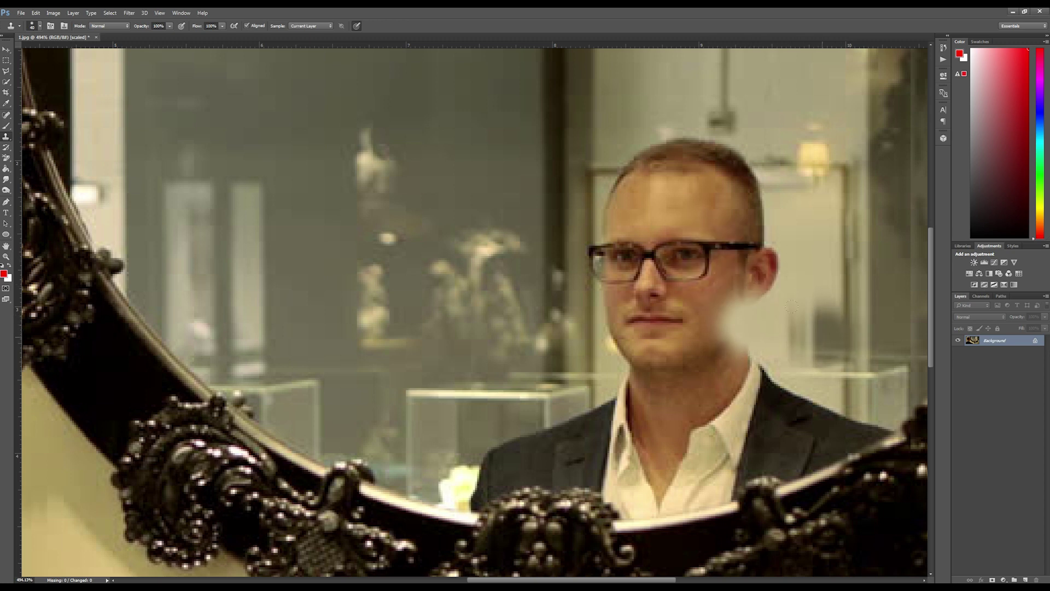
{"action": "key", "text": "ctrl+z"}
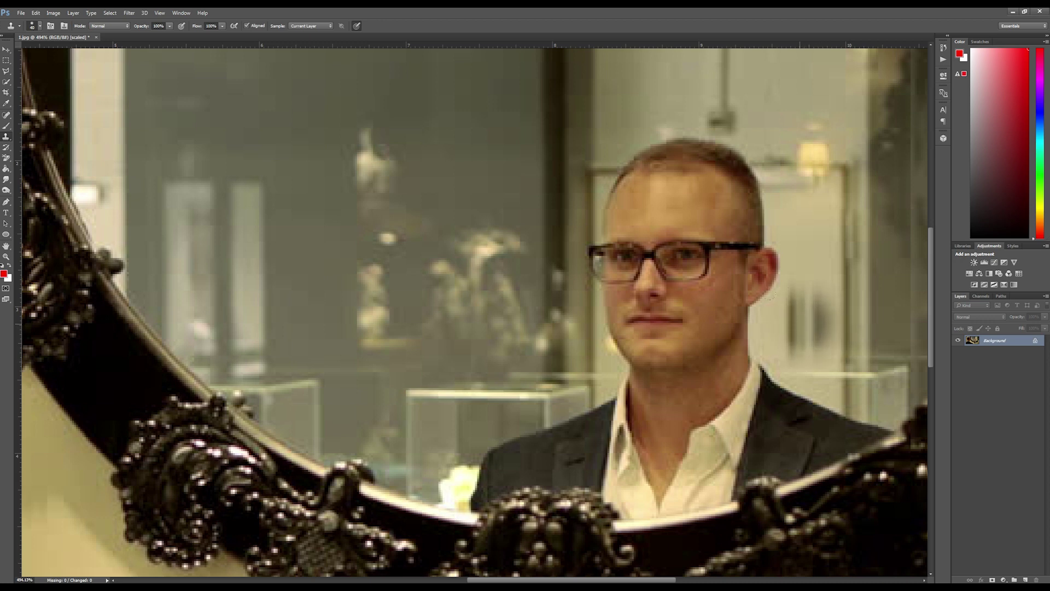
{"action": "key", "text": "bracketleft"}
{"action": "key", "text": "bracketleft"}
{"action": "key", "text": "bracketleft"}
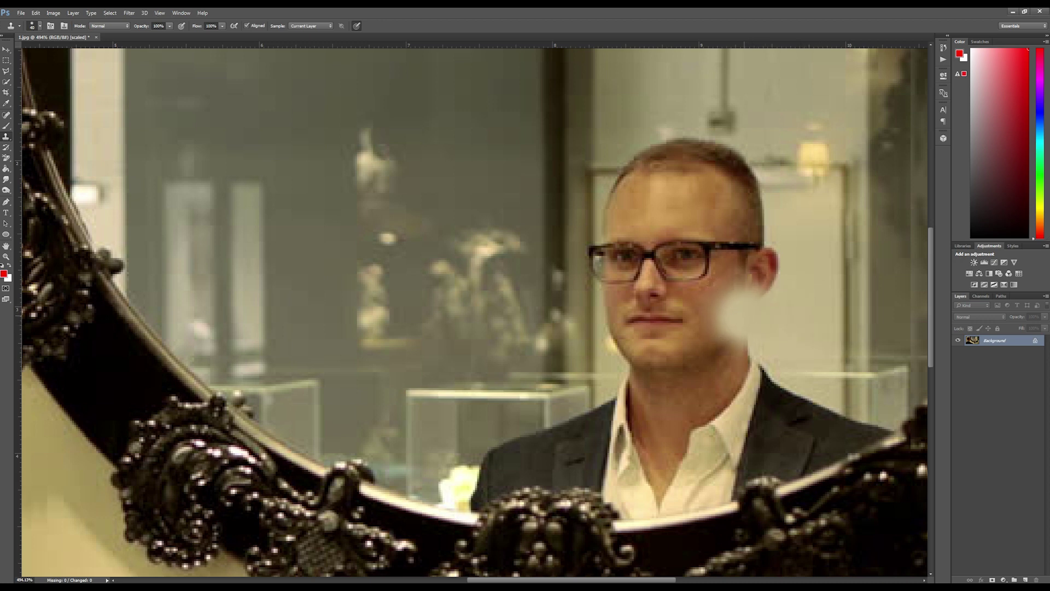
{"action": "mouse_move", "coordinate": [730, 350]}
{"action": "left_mouse_down"}
{"action": "mouse_move", "coordinate": [759, 264]}
{"action": "mouse_move", "coordinate": [744, 178]}
{"action": "mouse_move", "coordinate": [711, 131]}
{"action": "mouse_move", "coordinate": [594, 165]}
{"action": "mouse_move", "coordinate": [615, 295]}
{"action": "mouse_move", "coordinate": [618, 191]}
{"action": "mouse_move", "coordinate": [637, 117]}
{"action": "mouse_move", "coordinate": [664, 161]}
{"action": "mouse_move", "coordinate": [645, 158]}
{"action": "mouse_move", "coordinate": [615, 306]}
{"action": "mouse_move", "coordinate": [601, 296]}
{"action": "mouse_move", "coordinate": [637, 161]}
{"action": "mouse_move", "coordinate": [722, 183]}
{"action": "mouse_move", "coordinate": [770, 311]}
{"action": "mouse_move", "coordinate": [844, 298]}
{"action": "left_mouse_up"}
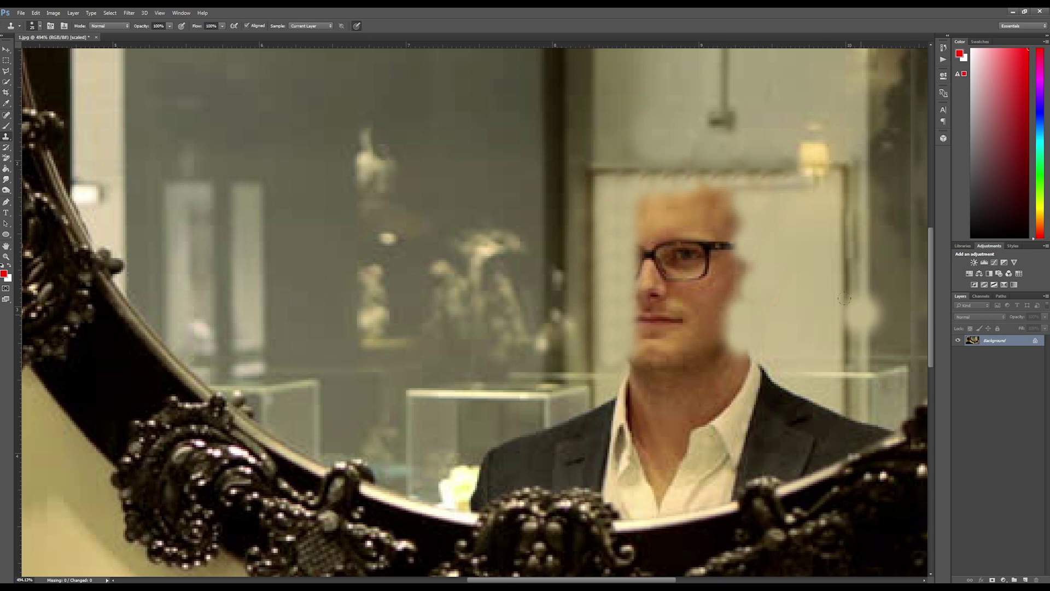
Save the retouched still as JPEG and return to Premiere Pro
{"action": "key", "text": "ctrl+s"}
{"action": "left_click", "coordinate": [436, 123]}
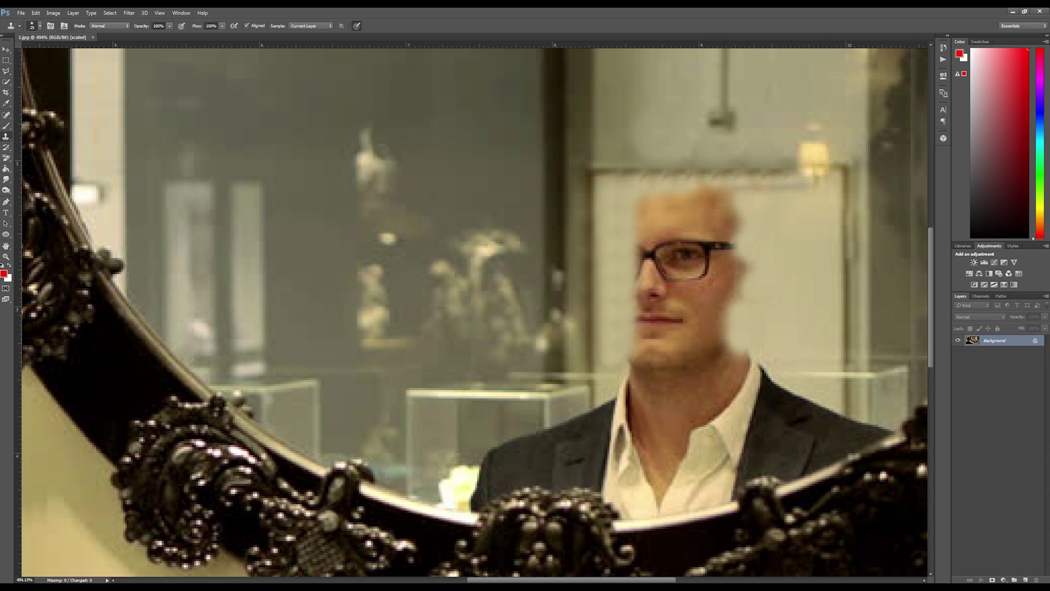
{"action": "key", "text": "alt+Tab"}
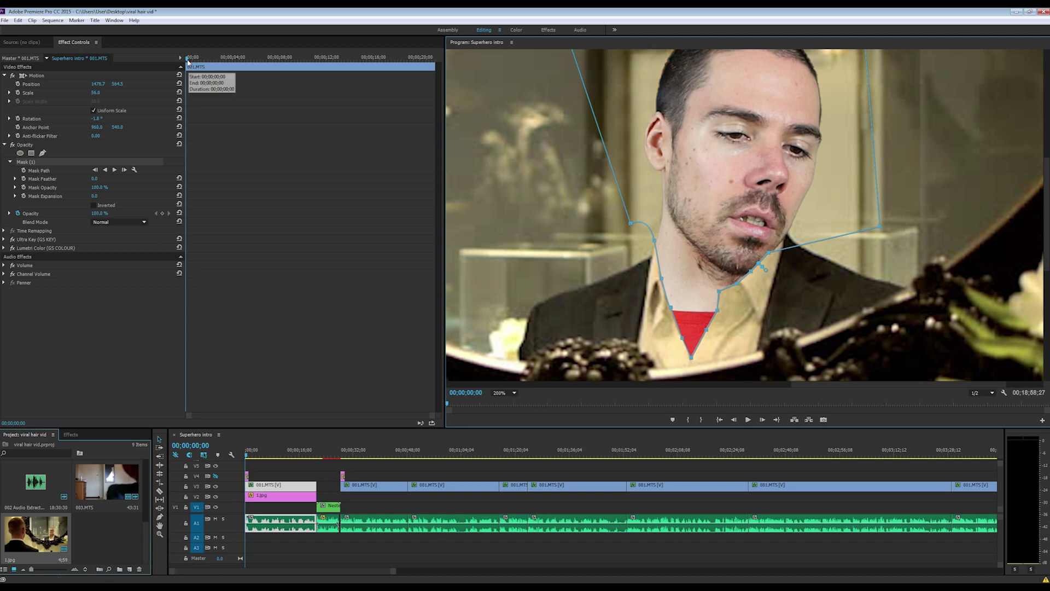
Play through the composite to find where the head drifts, then return to about 8 seconds
{"action": "left_click_drag", "start_coordinate": [187, 59], "coordinate": [235, 59]}
{"action": "key", "text": "space"}
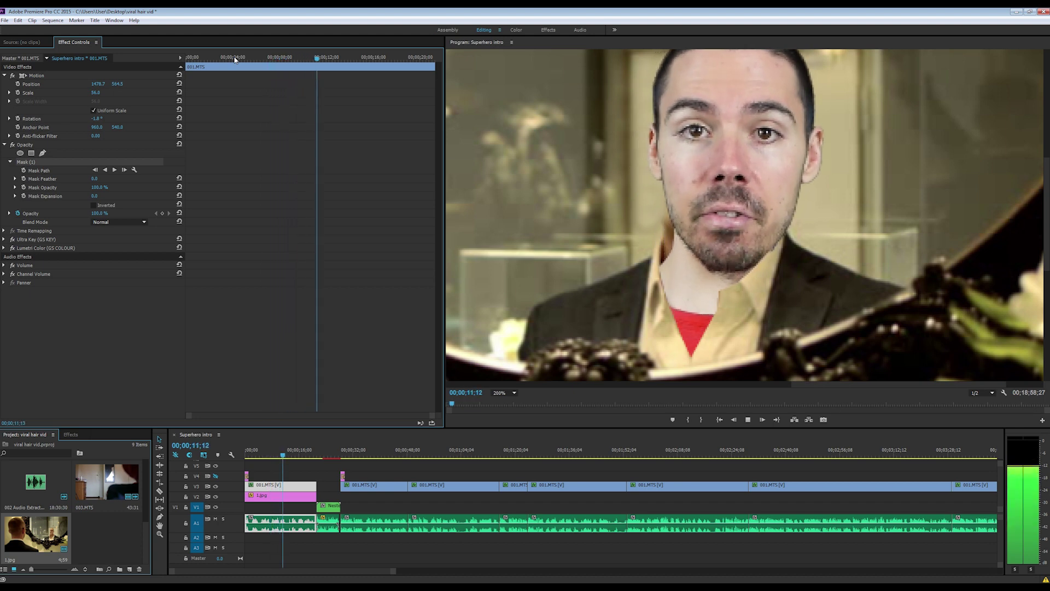
{"action": "key", "text": "space"}
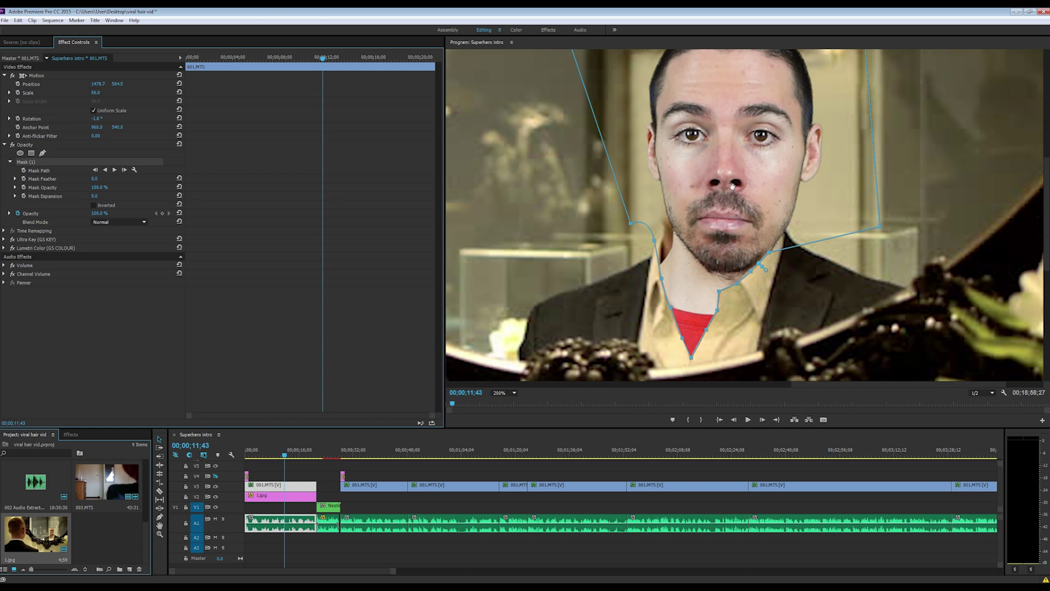
{"action": "left_click_drag", "start_coordinate": [323, 60], "coordinate": [284, 59]}
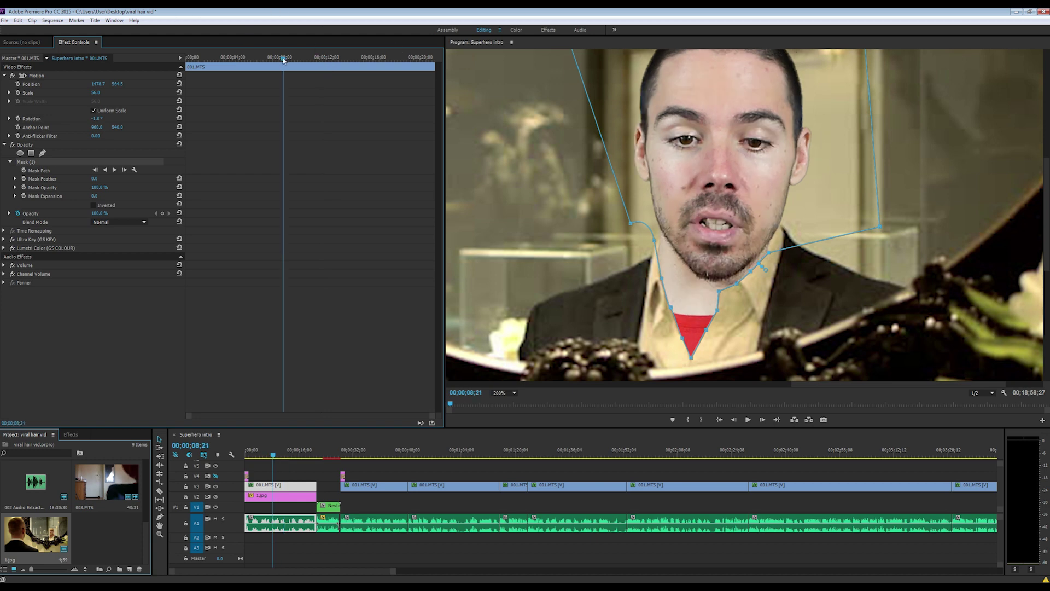
Start Position and Mask Path keyframes at 8 s, then realign the clip and mask at 9 s
{"action": "left_click", "coordinate": [18, 84]}
{"action": "left_click", "coordinate": [23, 170]}
{"action": "left_click_drag", "start_coordinate": [283, 59], "coordinate": [301, 59]}
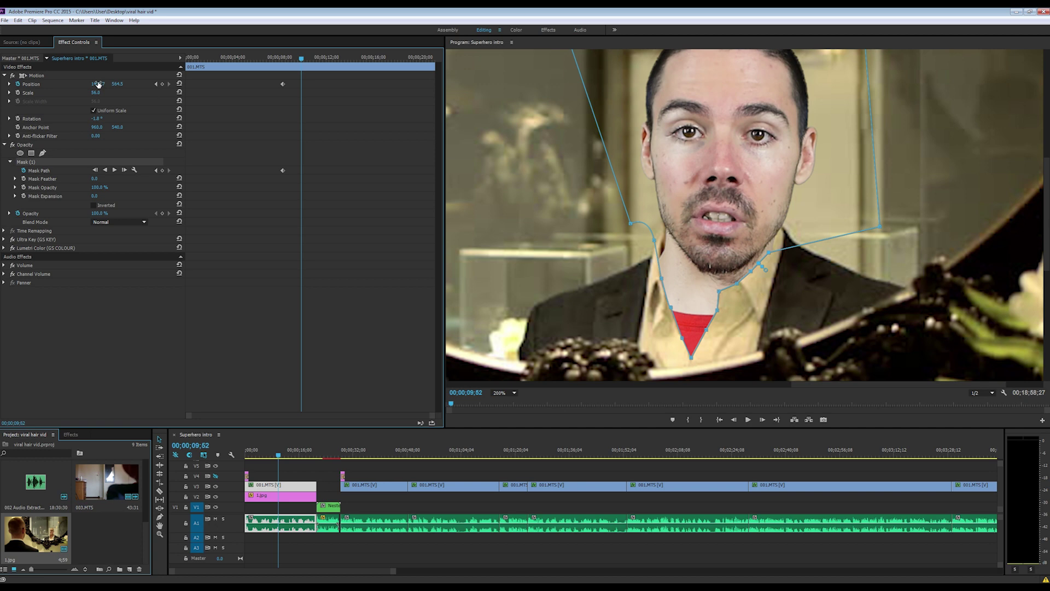
{"action": "left_click_drag", "start_coordinate": [100, 84], "coordinate": [100, 84]}
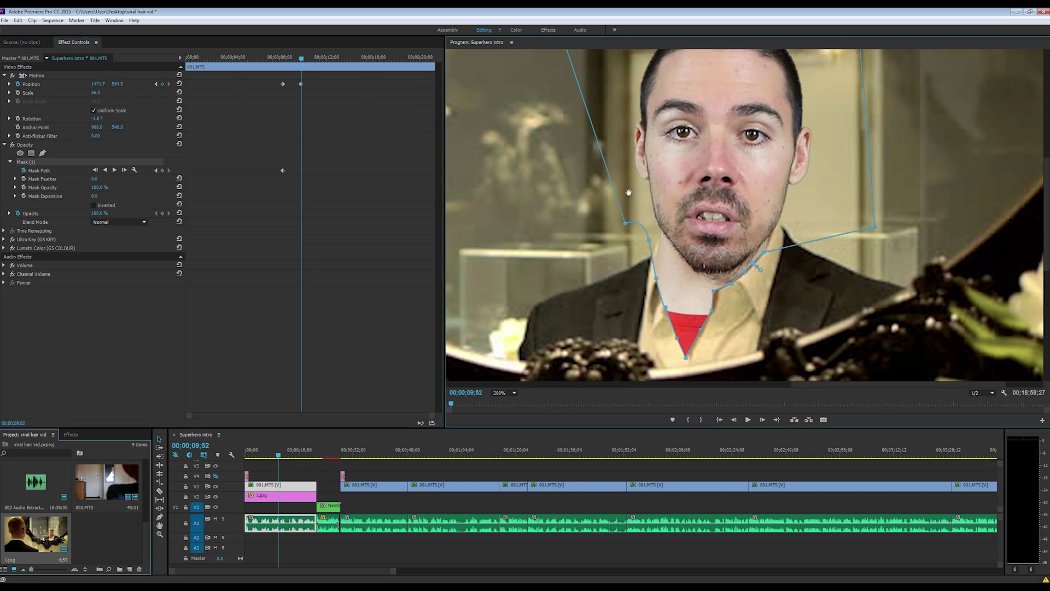
{"action": "left_click_drag", "start_coordinate": [632, 193], "coordinate": [634, 193]}
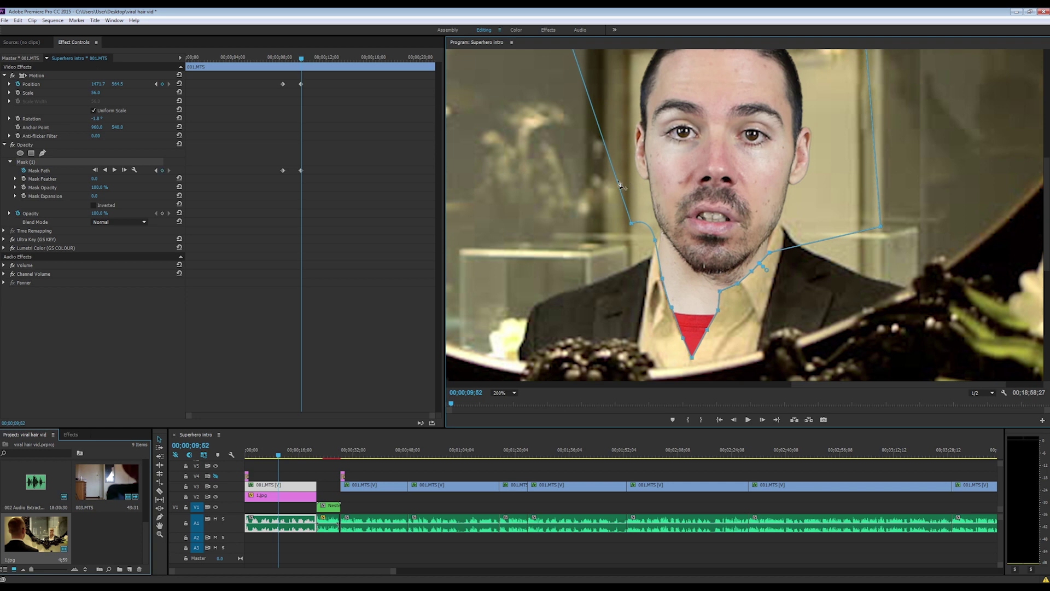
Replay from about 7 seconds and add a Position keyframe just past 11 seconds
{"action": "left_click", "coordinate": [277, 57]}
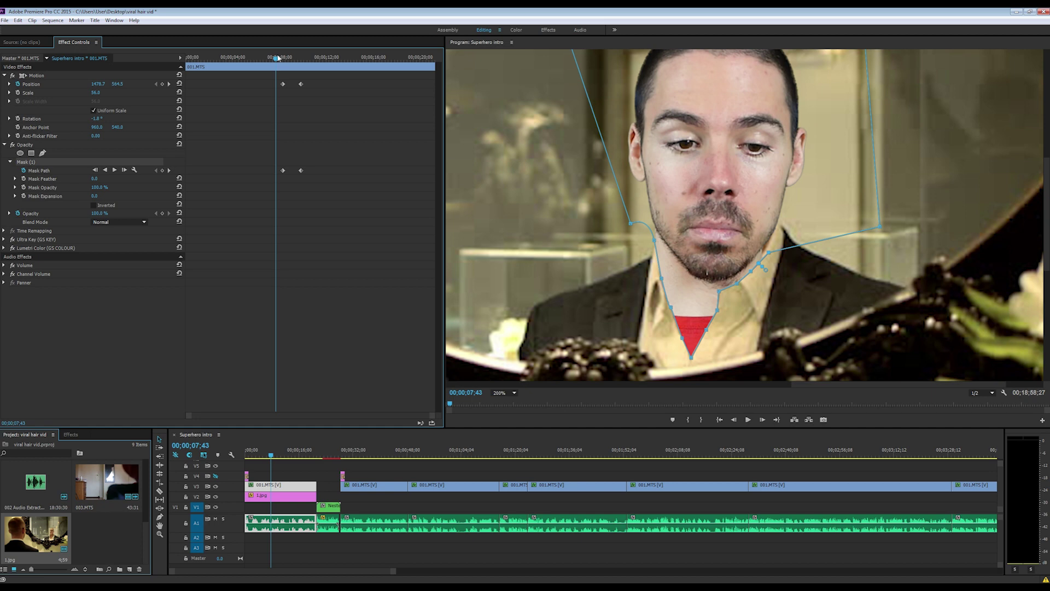
{"action": "key", "text": "space"}
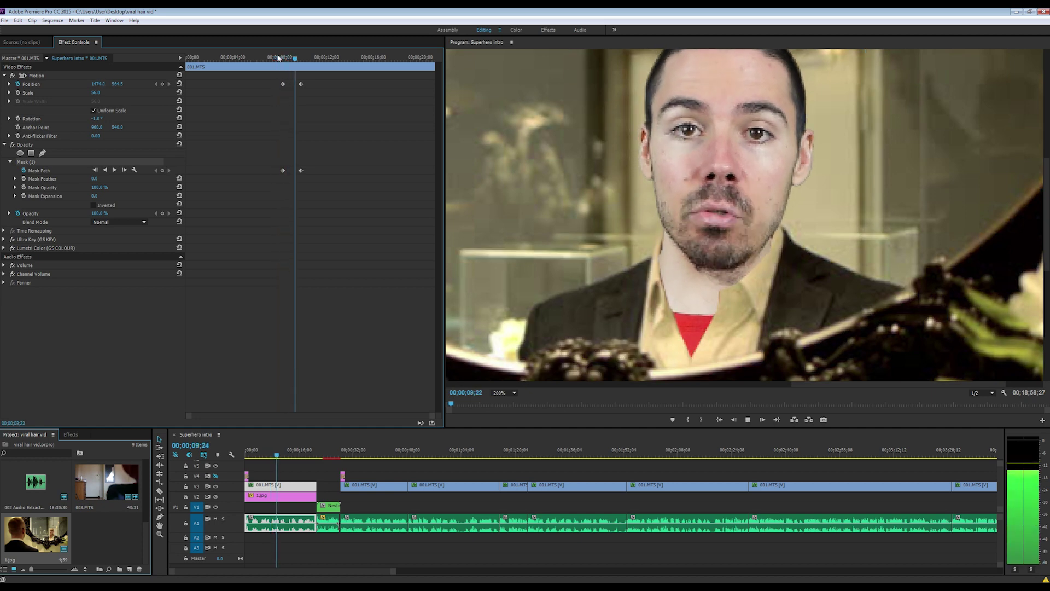
{"action": "key", "text": "space"}
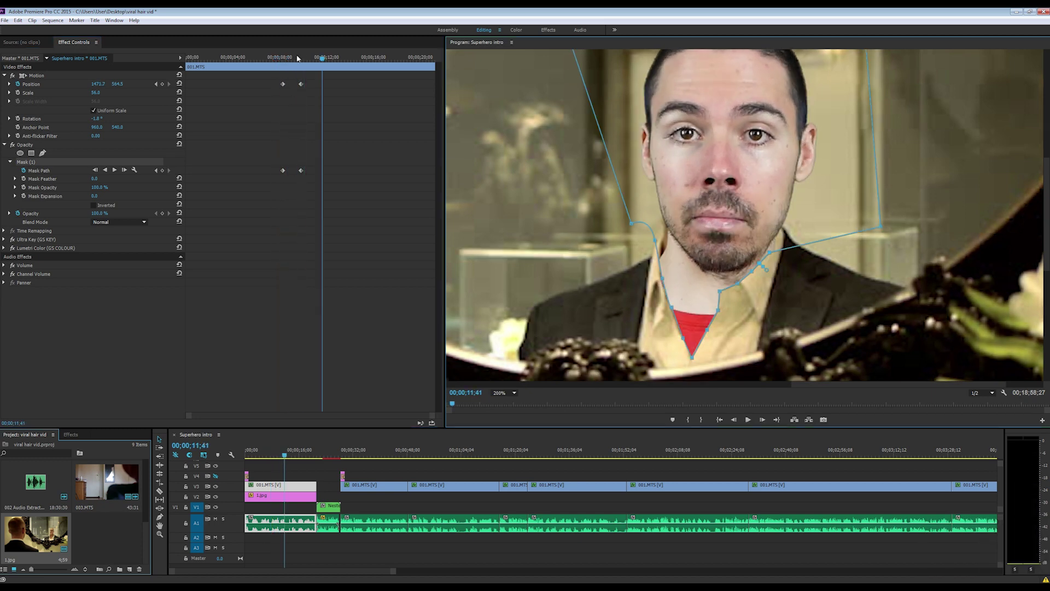
{"action": "key", "text": "Right"}
{"action": "key", "text": "Right"}
{"action": "key", "text": "Right"}
{"action": "key", "text": "Right"}
{"action": "key", "text": "Right"}
{"action": "key", "text": "Right"}
{"action": "key", "text": "Right"}
{"action": "key", "text": "Right"}
{"action": "key", "text": "Right"}
{"action": "key", "text": "Right"}
{"action": "key", "text": "Right"}
{"action": "key", "text": "Right"}
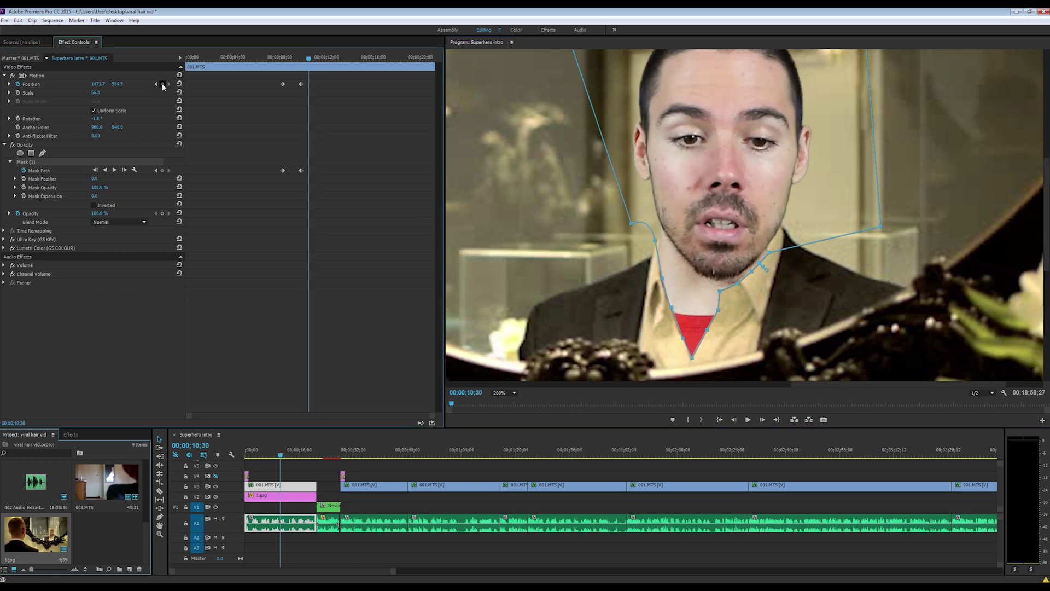
{"action": "left_click", "coordinate": [162, 84]}
{"action": "key", "text": "Right"}
{"action": "key", "text": "Right"}
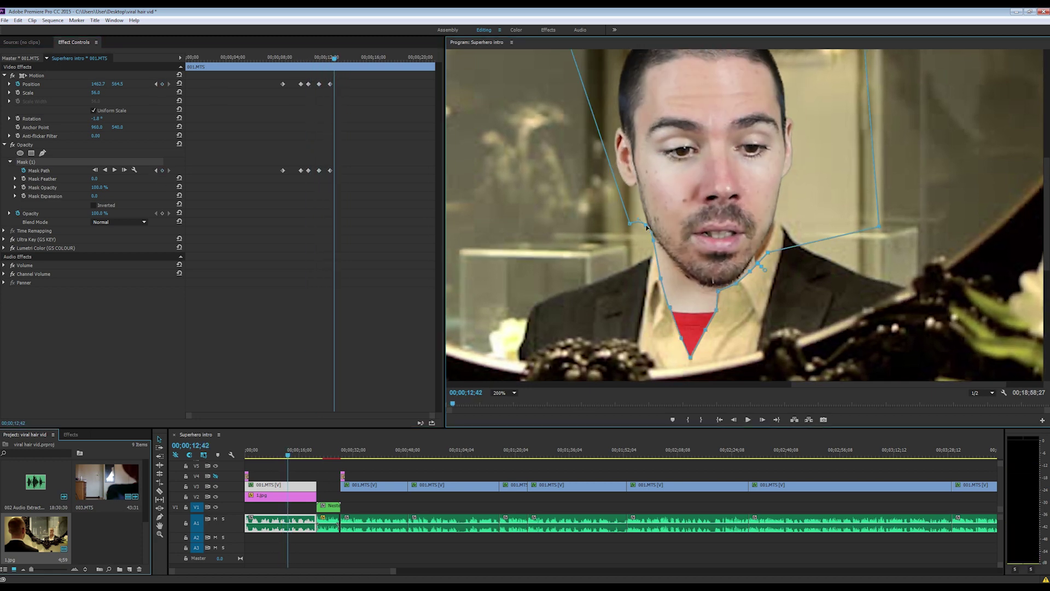
Reshape the mask's left edge around the jaw at later frames up to about 21 seconds
{"action": "left_click_drag", "start_coordinate": [630, 223], "coordinate": [595, 225]}
{"action": "left_click_drag", "start_coordinate": [333, 57], "coordinate": [346, 58]}
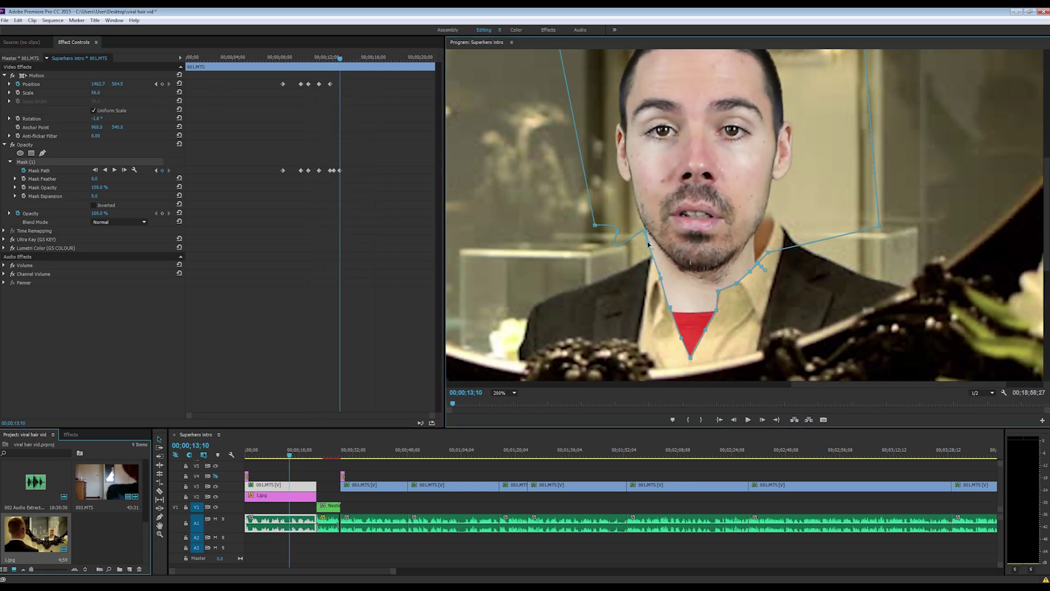
{"action": "key", "text": "space"}
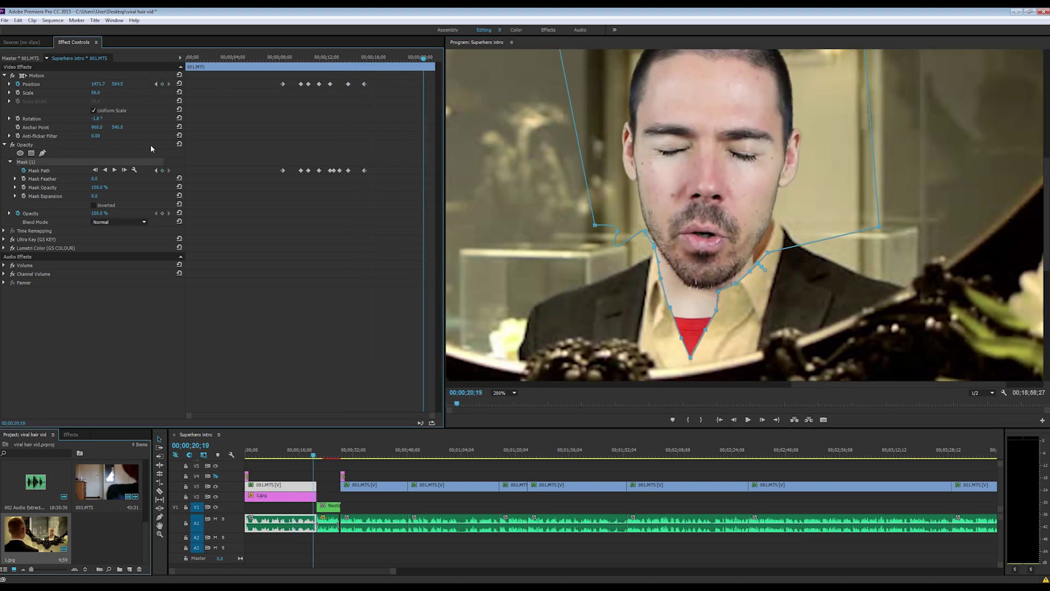
{"action": "left_click_drag", "start_coordinate": [424, 59], "coordinate": [426, 58]}
{"action": "left_click_drag", "start_coordinate": [630, 232], "coordinate": [623, 247]}
{"action": "left_click_drag", "start_coordinate": [427, 58], "coordinate": [431, 58]}
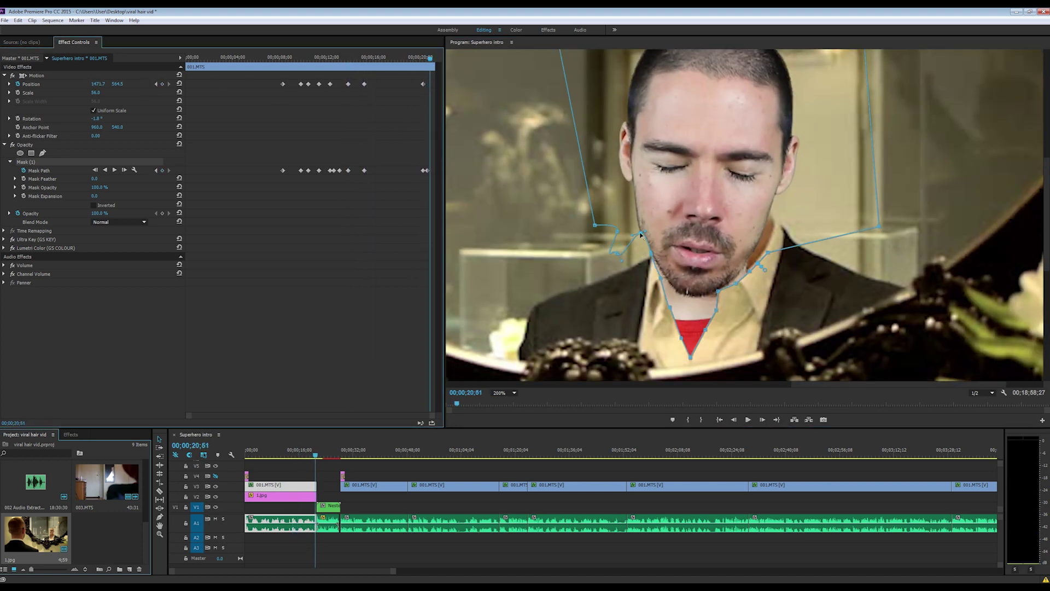
{"action": "left_click_drag", "start_coordinate": [635, 235], "coordinate": [620, 252]}
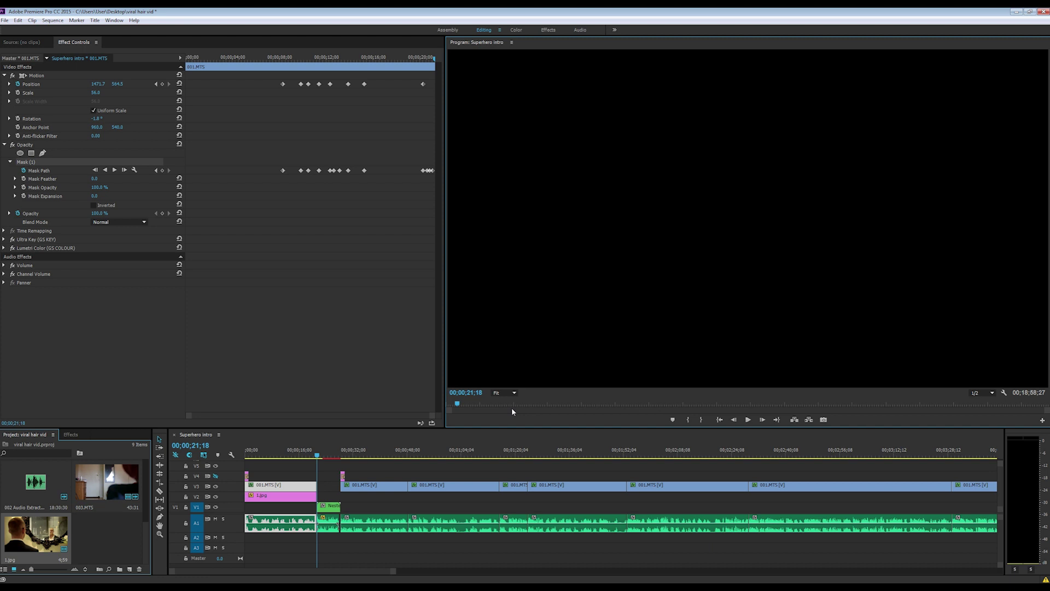
{"action": "left_click", "coordinate": [266, 454]}
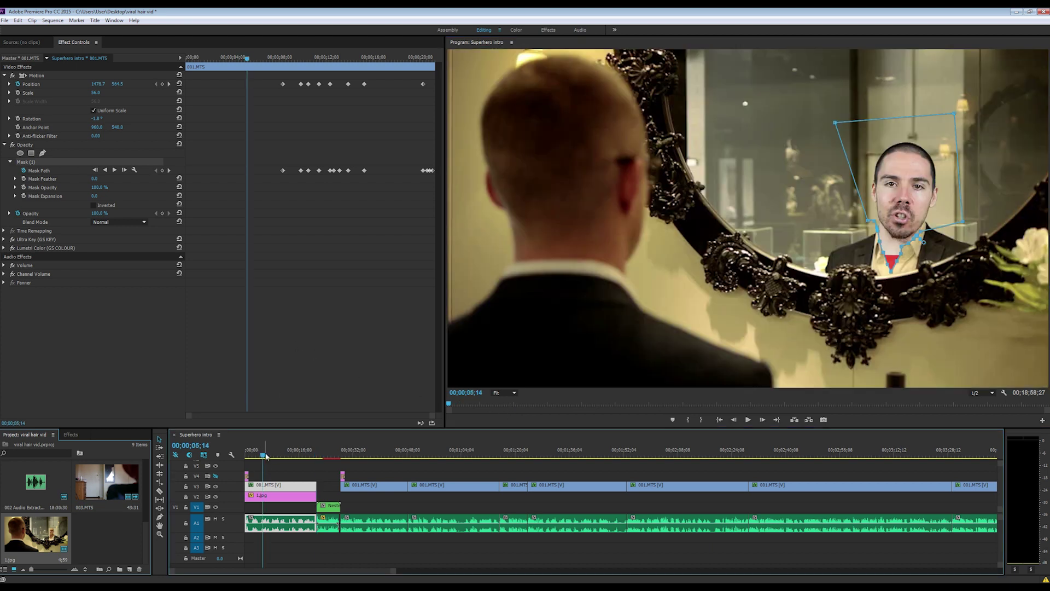
{"action": "key", "text": "space"}
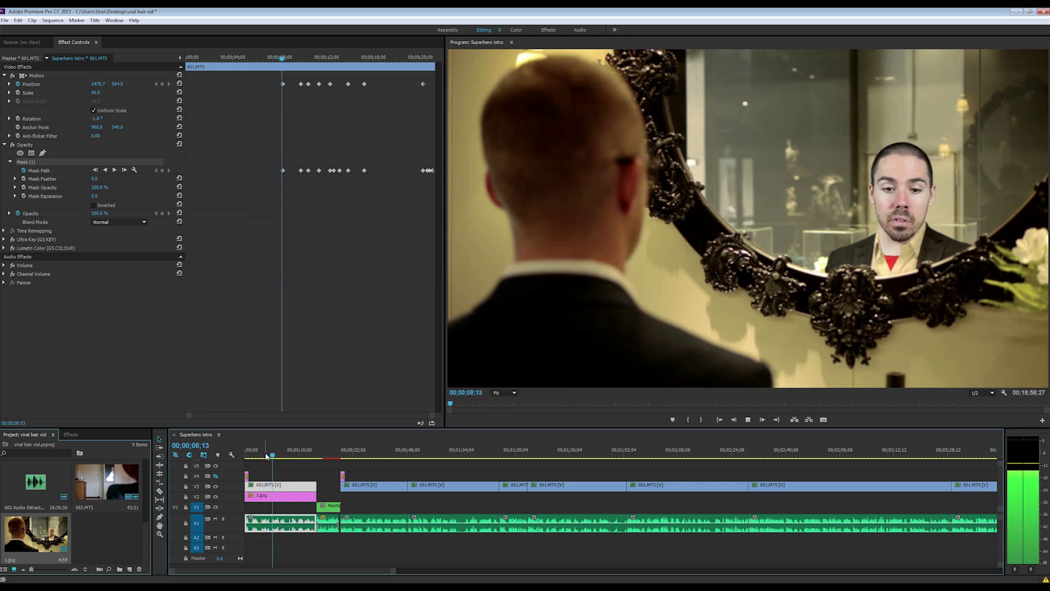
{"action": "key", "text": "space"}
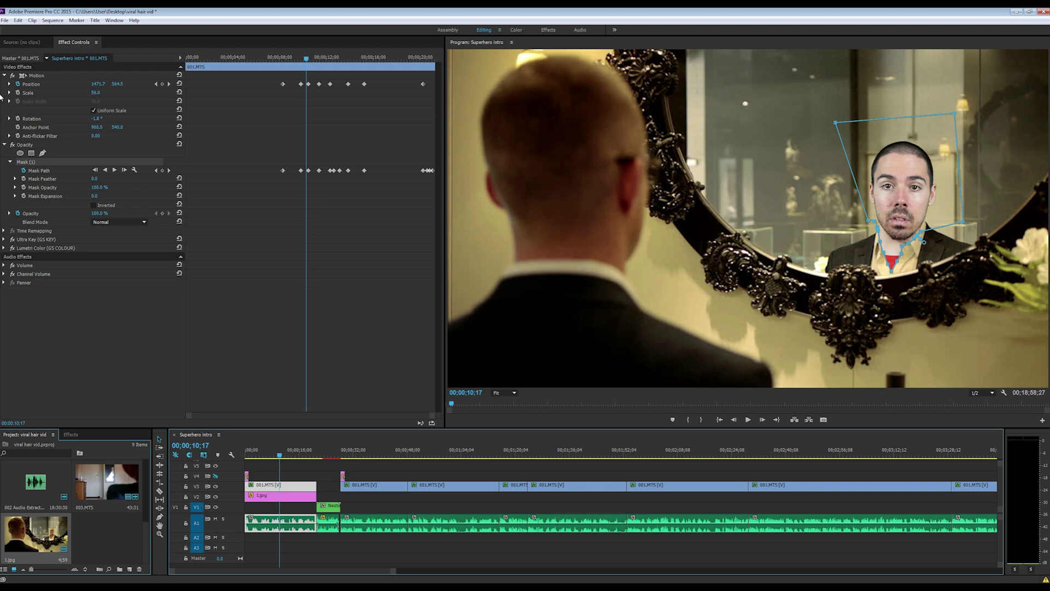
Open the GS COLOUR Lumetri settings, hide the mask outline, and expand the Color Wheels
{"action": "left_click", "coordinate": [4, 248]}
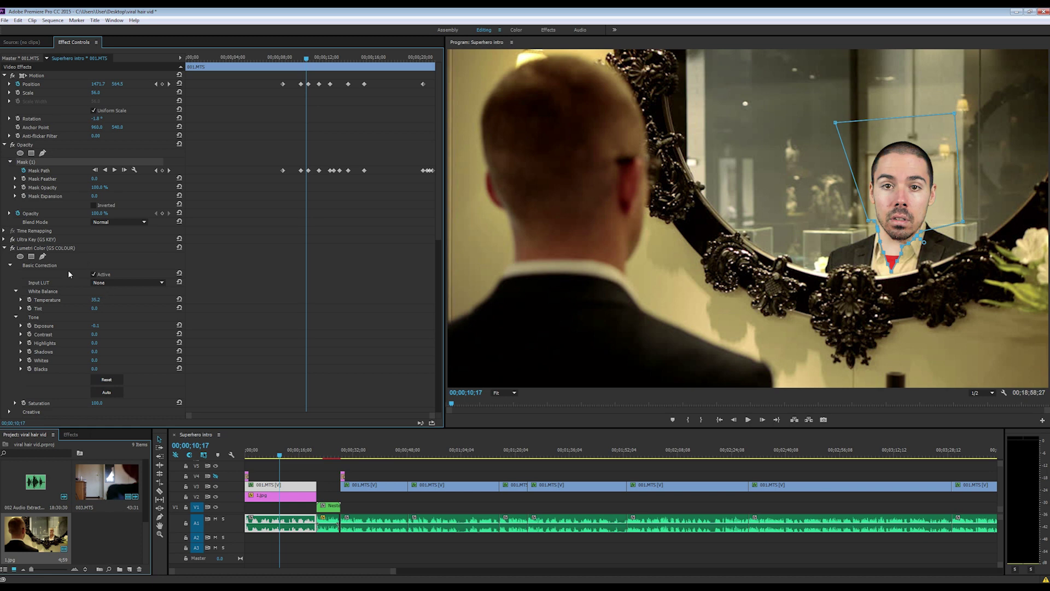
{"action": "left_click", "coordinate": [8, 346]}
{"action": "scroll", "coordinate": [7, 347], "scroll_direction": "down", "scroll_amount": 5}
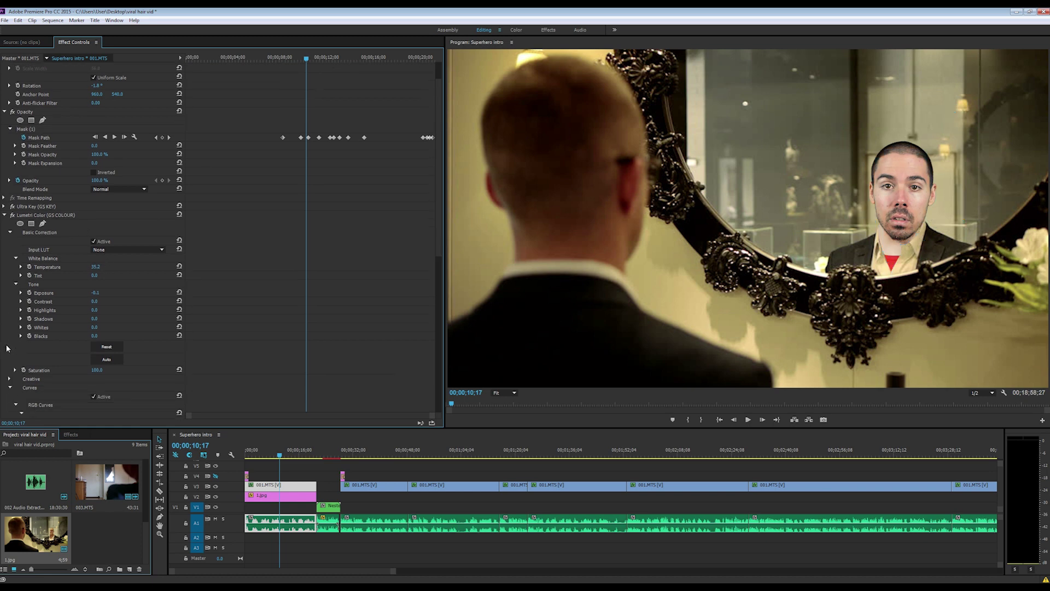
{"action": "scroll", "coordinate": [6, 348], "scroll_direction": "down", "scroll_amount": 5}
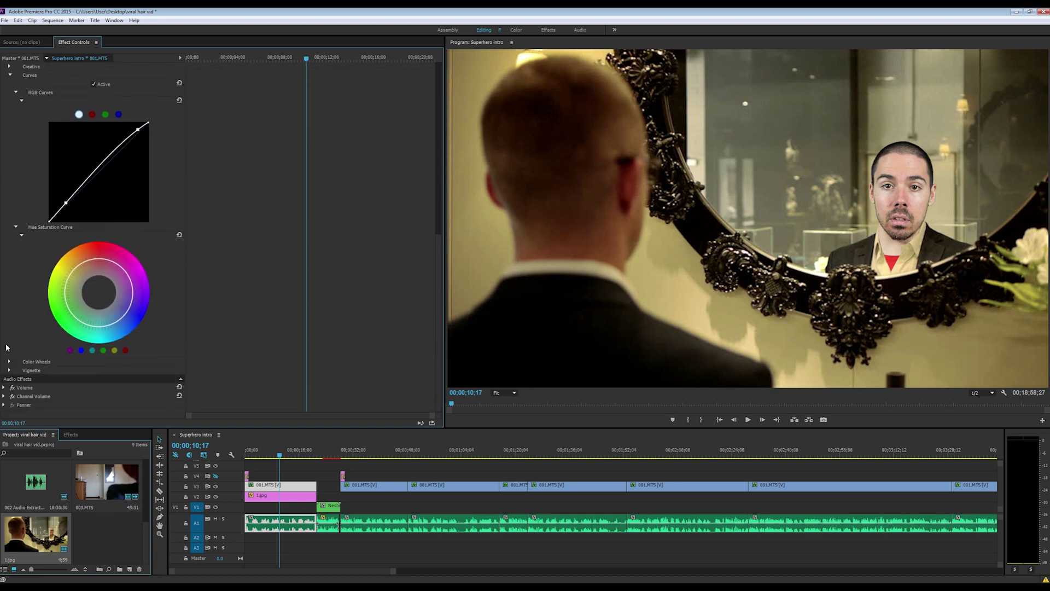
{"action": "left_click", "coordinate": [9, 362]}
{"action": "scroll", "coordinate": [22, 350], "scroll_direction": "down", "scroll_amount": 4}
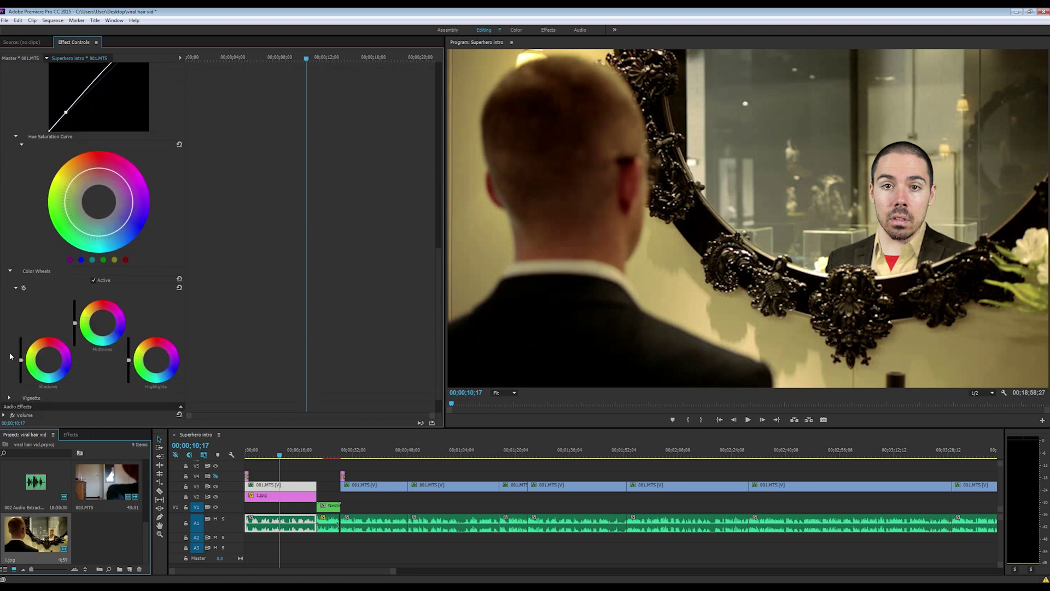
Tint the Shadows, Midtones and Highlights wheels, then preview from the sequence start
{"action": "left_click_drag", "start_coordinate": [49, 334], "coordinate": [36, 327]}
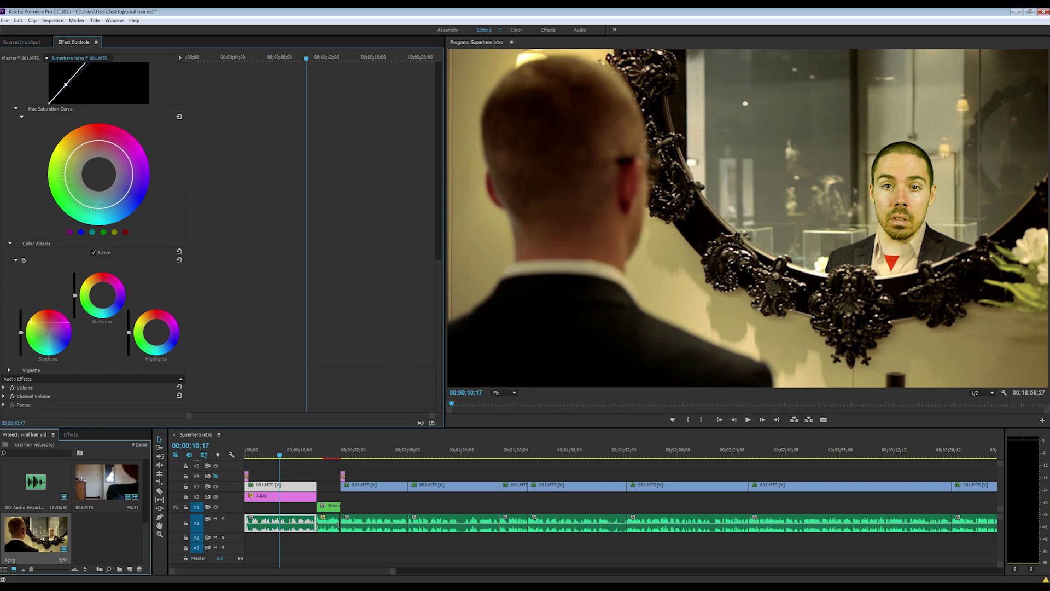
{"action": "left_click_drag", "start_coordinate": [32, 322], "coordinate": [31, 323]}
{"action": "left_click_drag", "start_coordinate": [101, 298], "coordinate": [97, 292]}
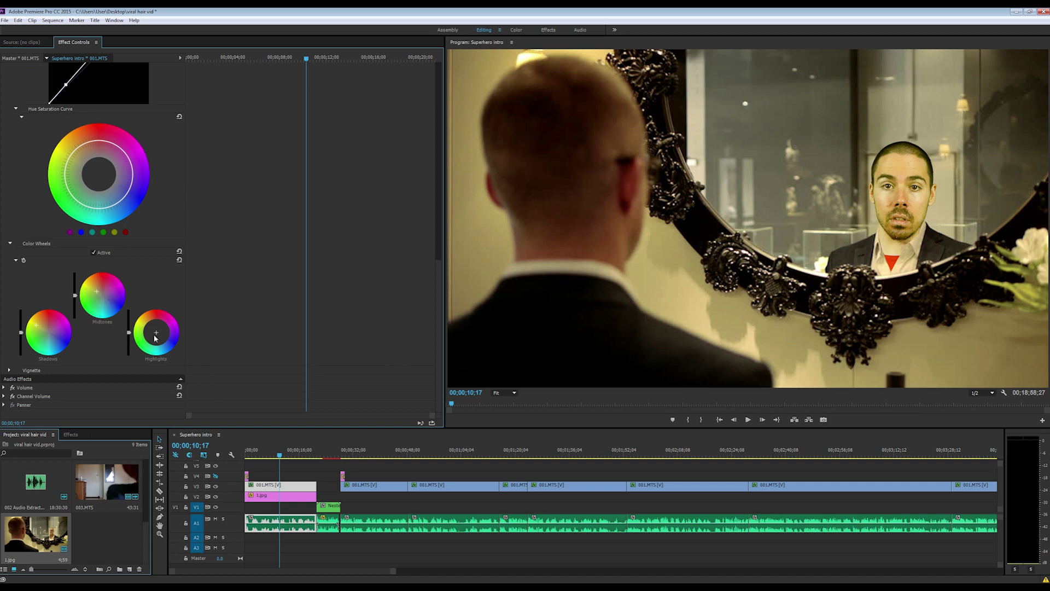
{"action": "left_click_drag", "start_coordinate": [154, 338], "coordinate": [157, 327]}
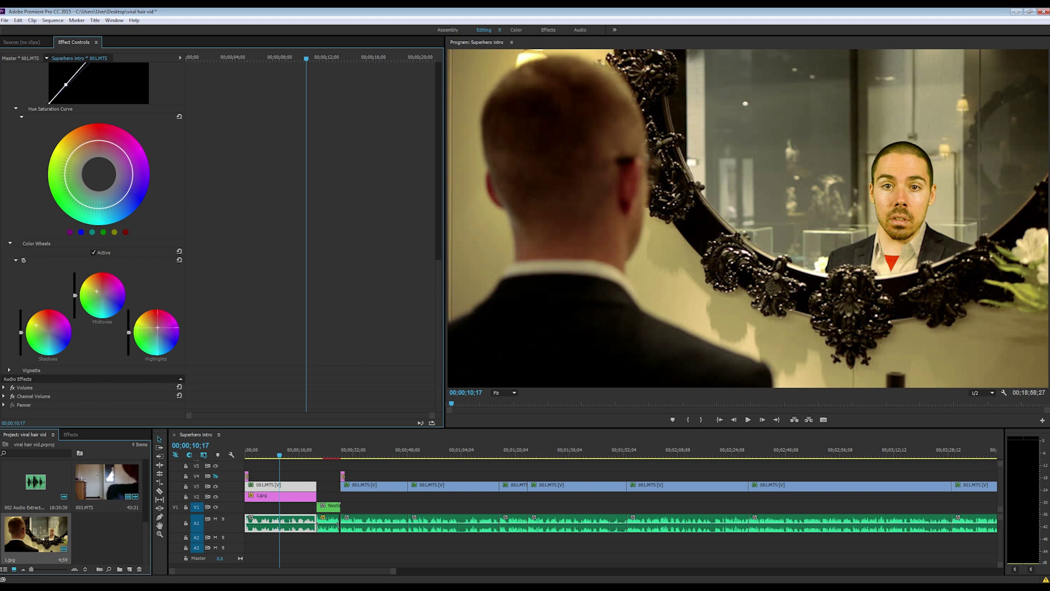
{"action": "key", "text": "Home"}
{"action": "key", "text": "space"}
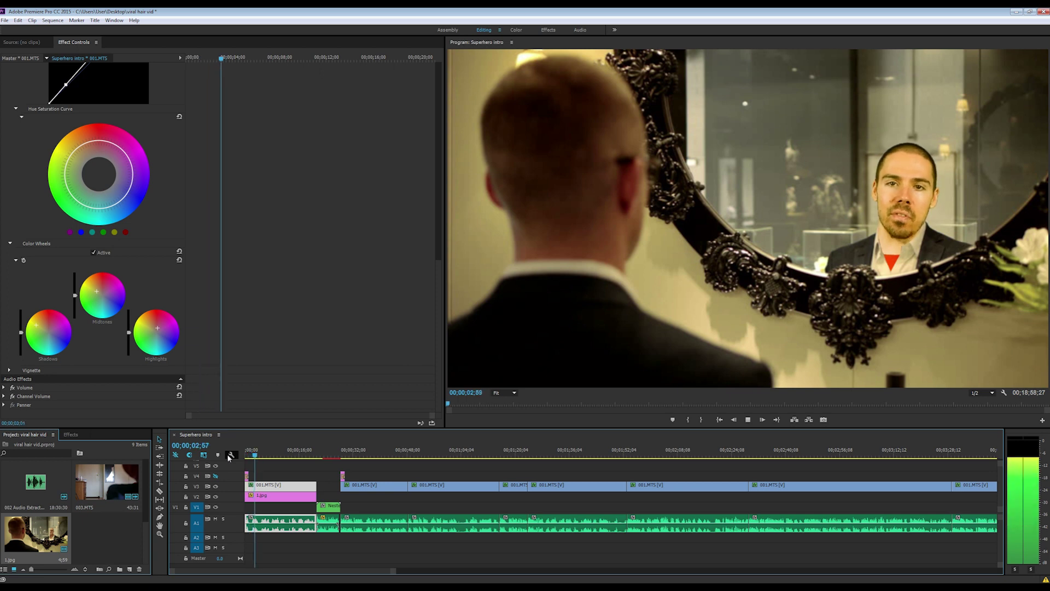
Play from around 1:15 and park the playhead at 00;01;19;03 on the presenter-on-black shot
{"action": "left_click", "coordinate": [501, 454]}
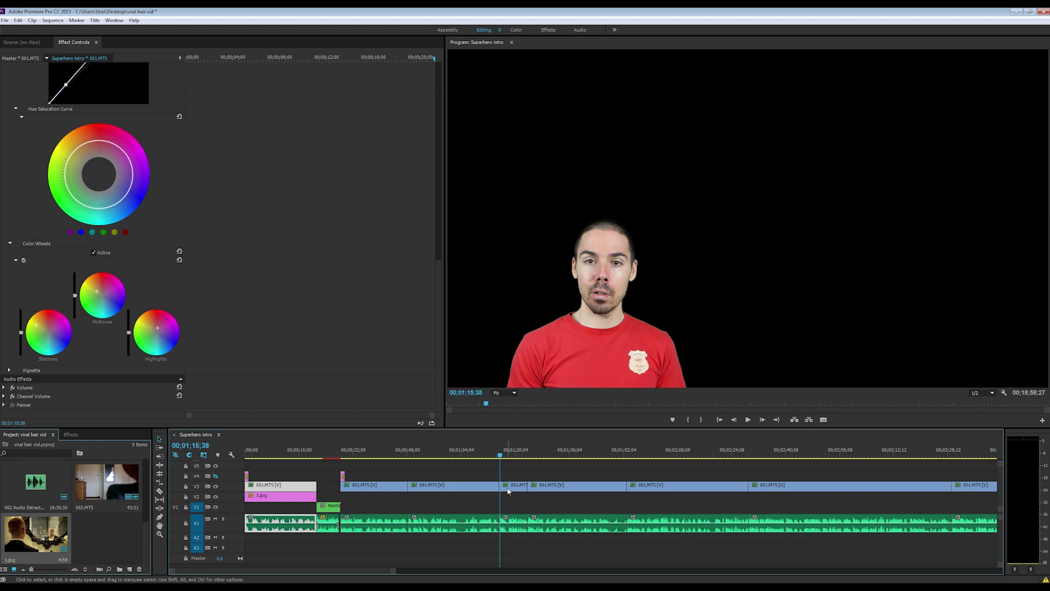
{"action": "key", "text": "space"}
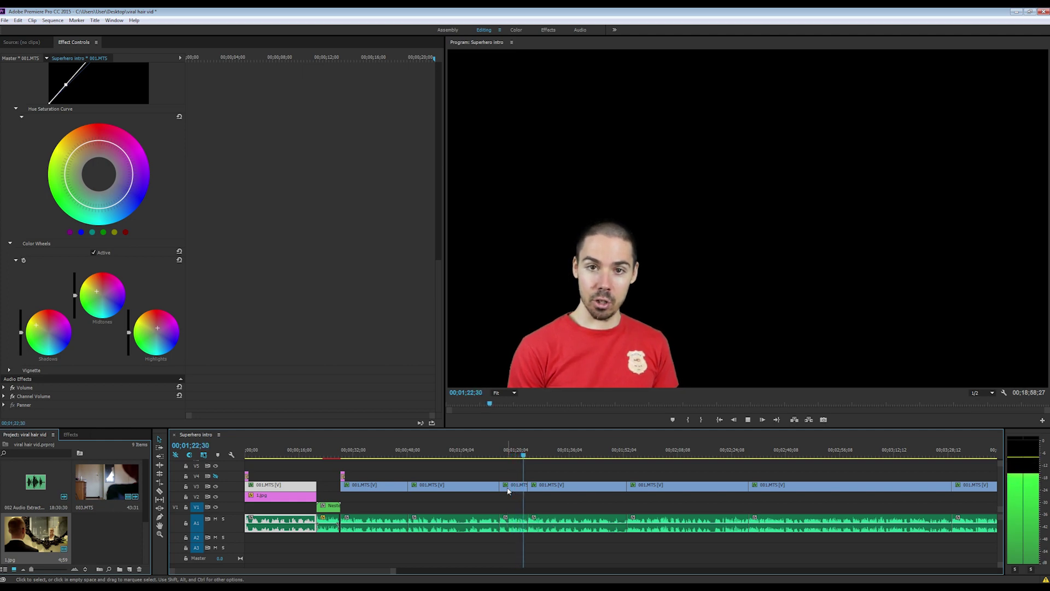
{"action": "key", "text": "space"}
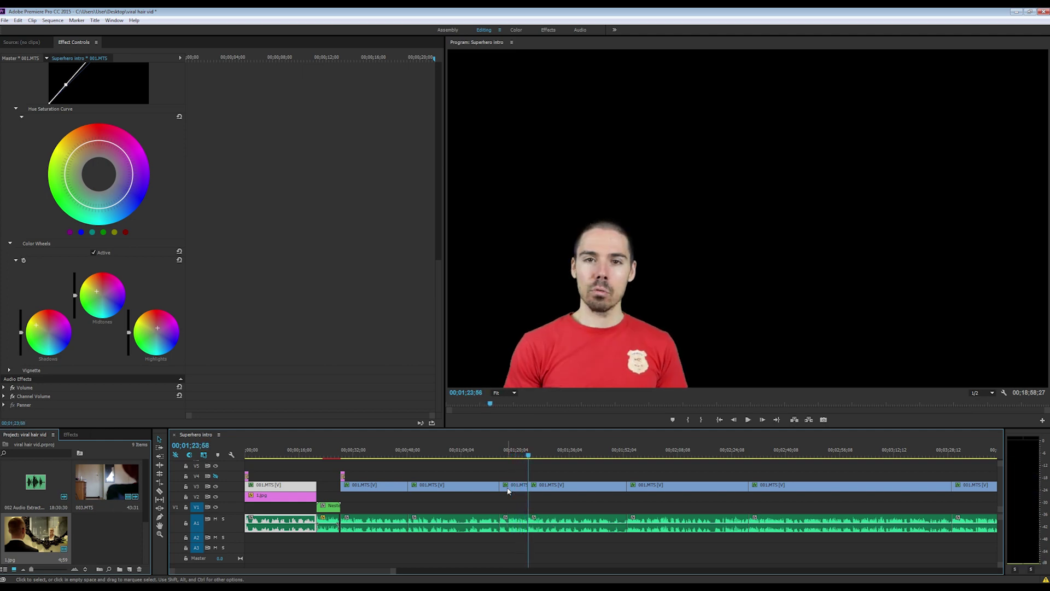
{"action": "left_click", "coordinate": [512, 451]}
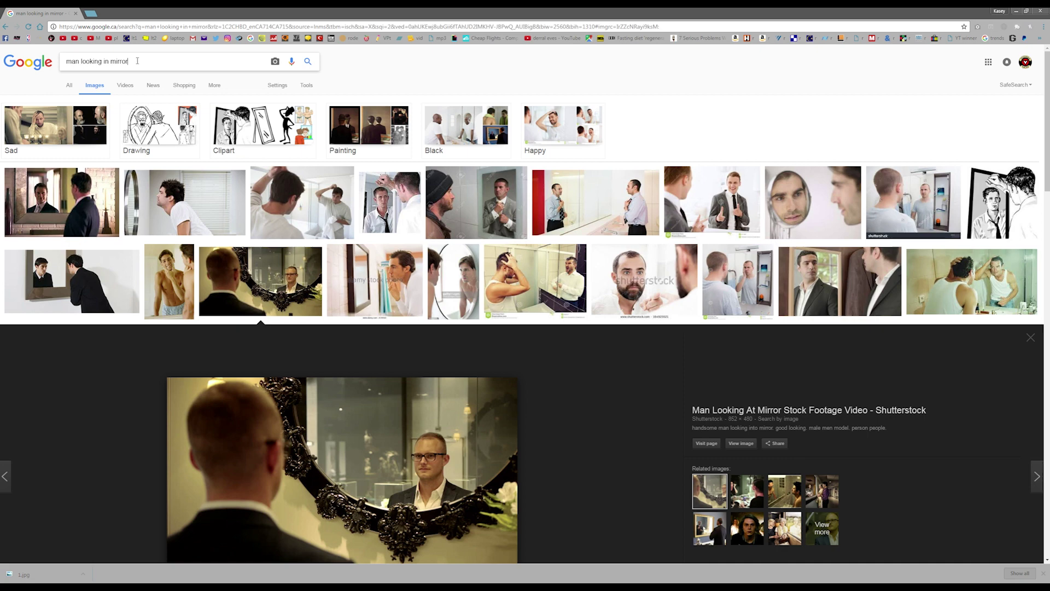
Search Google Images for 'flat earth painting' and save the rainbow-dome painting
{"action": "triple_click", "coordinate": [138, 60]}
{"action": "type", "text": "flat earth"}
{"action": "left_click", "coordinate": [350, 129]}
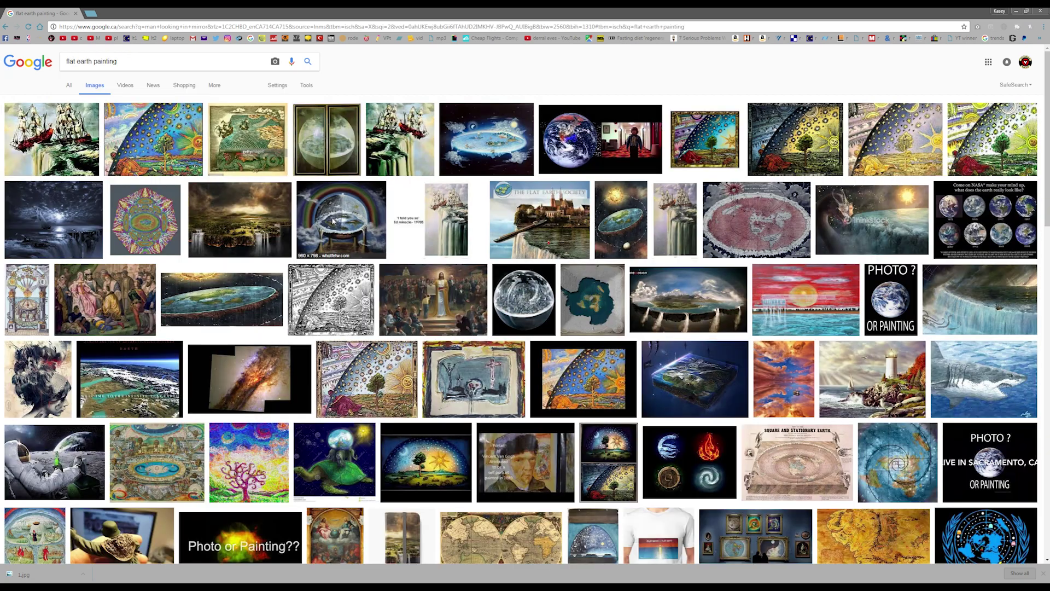
{"action": "left_click", "coordinate": [334, 220]}
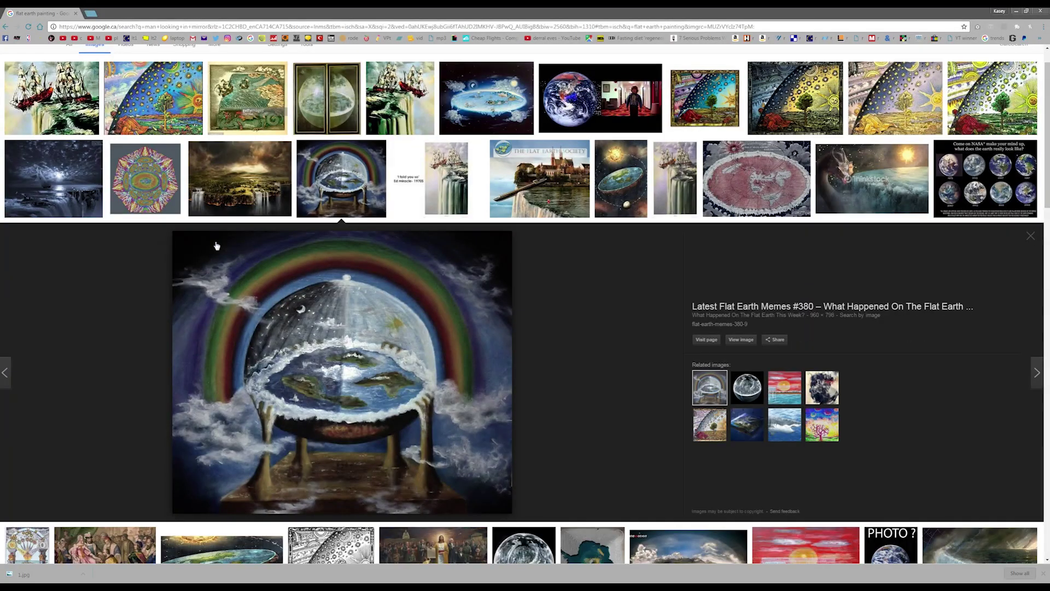
{"action": "right_click", "coordinate": [369, 382]}
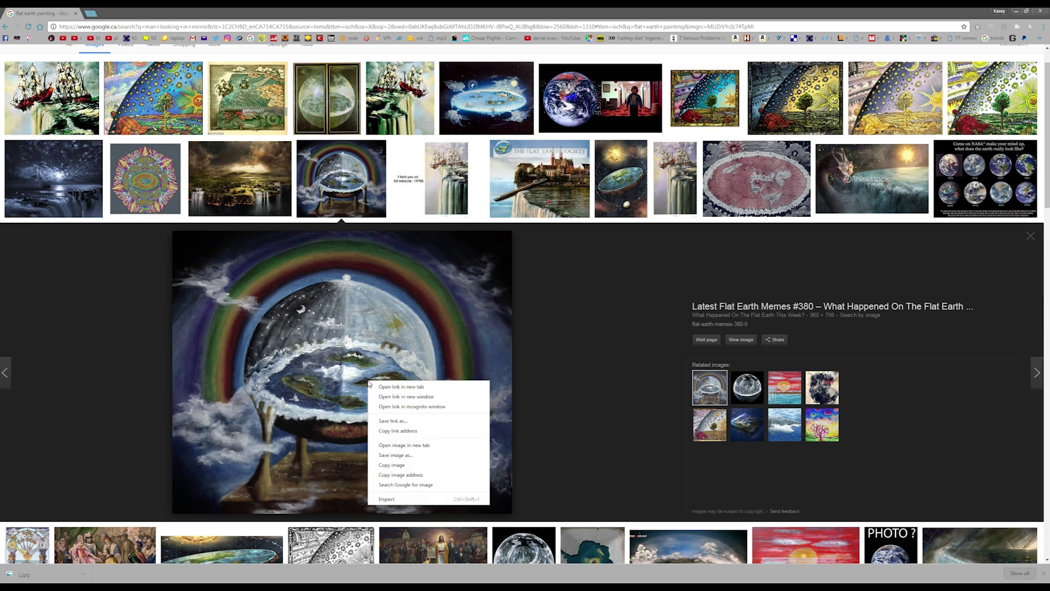
{"action": "left_click", "coordinate": [401, 457]}
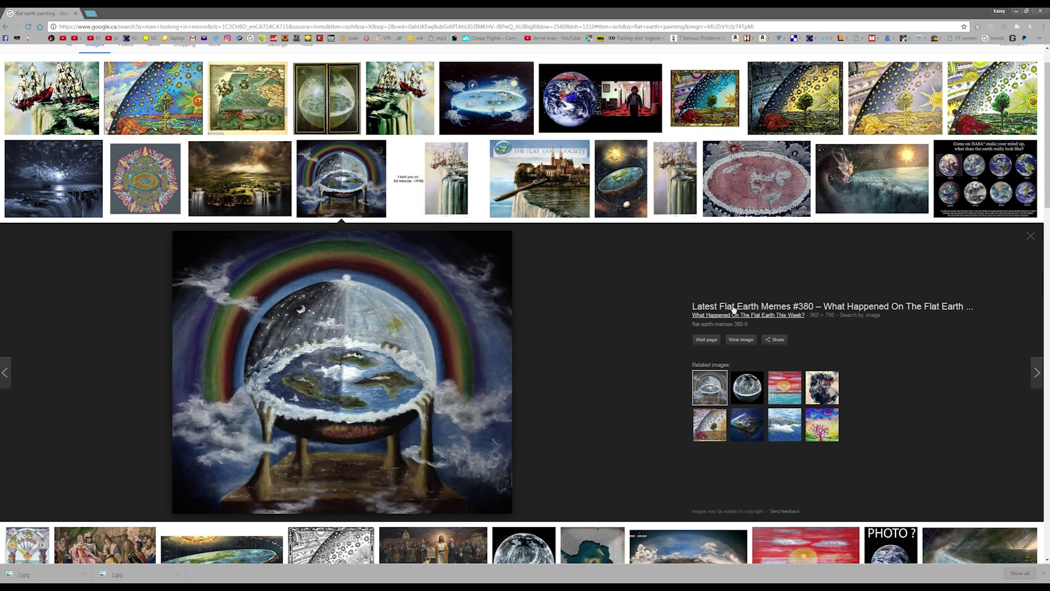
Open the colourful starry-sky engraving and place it as 3.jpg into the sequence
{"action": "left_click", "coordinate": [897, 97]}
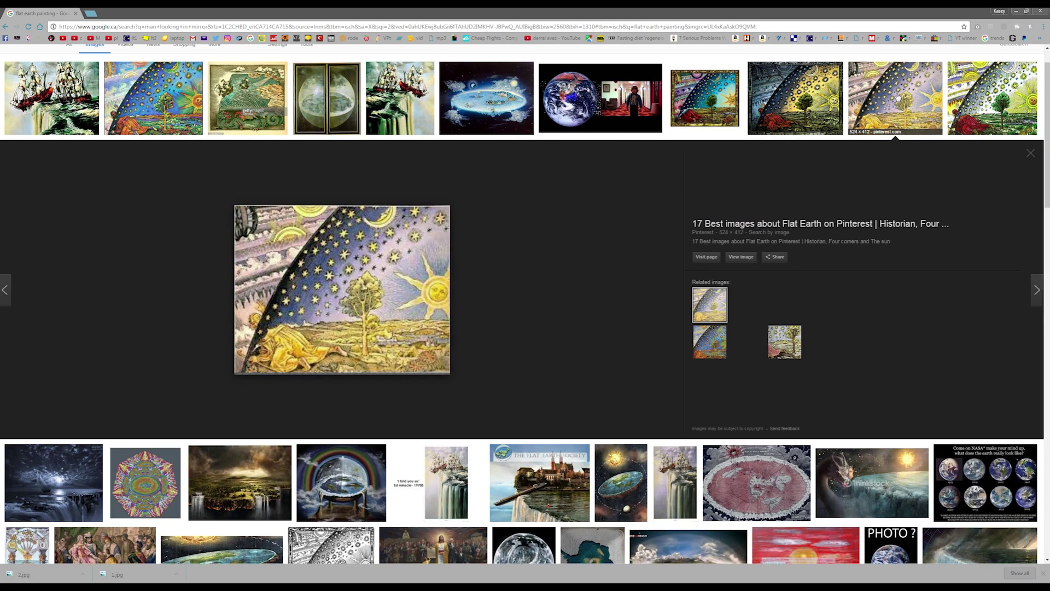
{"action": "left_click", "coordinate": [171, 110]}
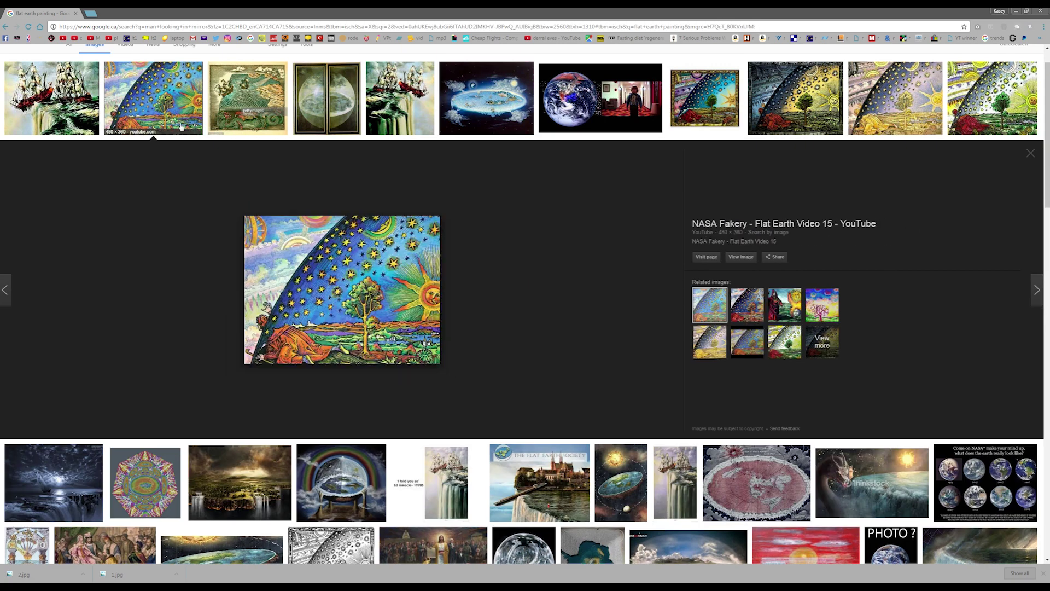
{"action": "right_click", "coordinate": [327, 294]}
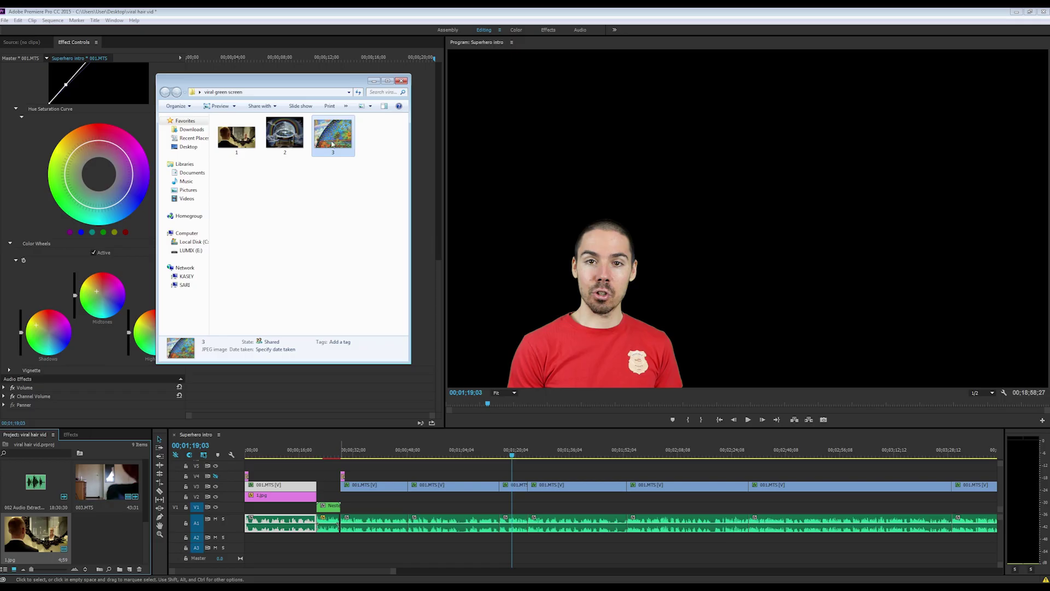
{"action": "left_click_drag", "start_coordinate": [334, 140], "coordinate": [515, 508]}
Slide the 3.jpg engraving and 2.jpg rainbow painting leftward via their Position settings
{"action": "left_click", "coordinate": [515, 507]}
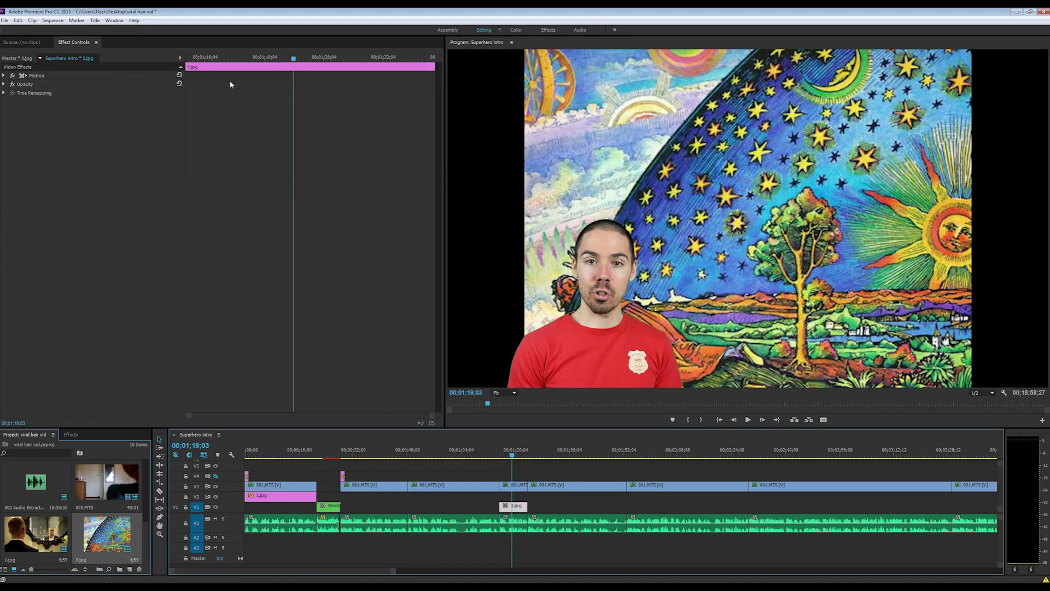
{"action": "left_click", "coordinate": [4, 76]}
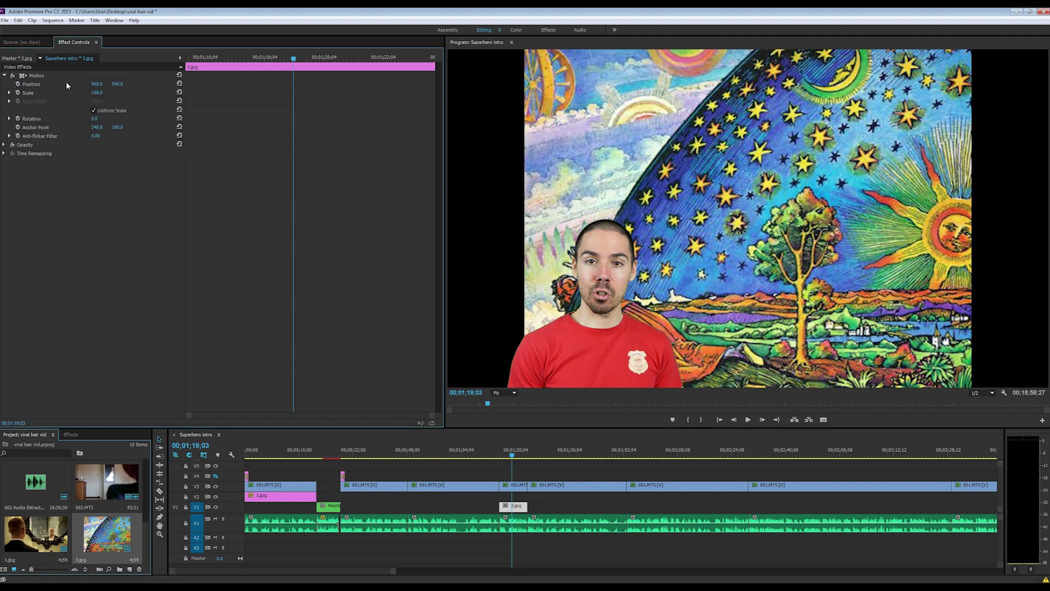
{"action": "left_click_drag", "start_coordinate": [97, 83], "coordinate": [77, 84]}
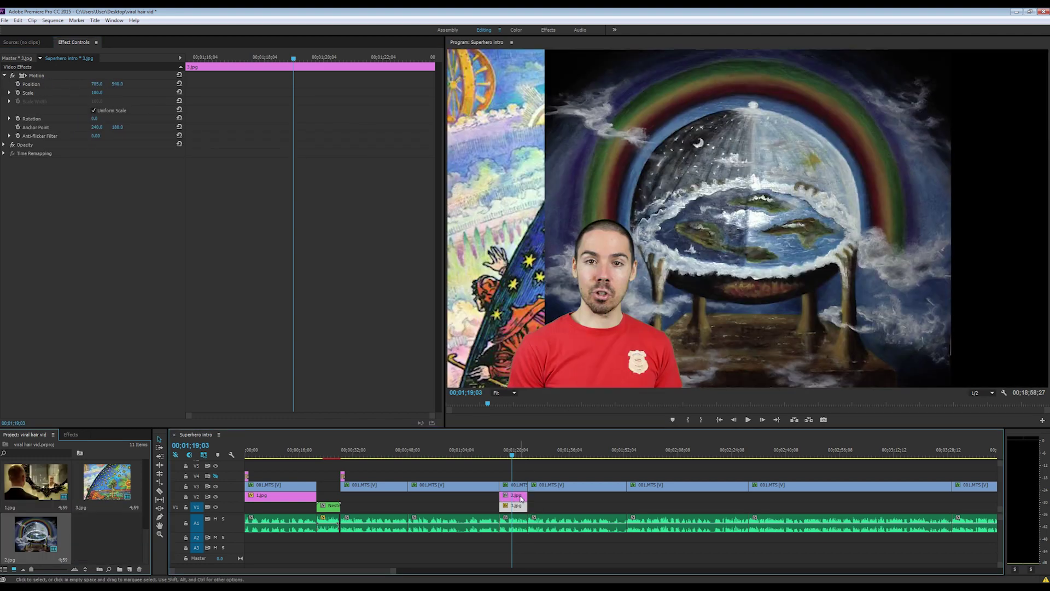
{"action": "left_click", "coordinate": [521, 499]}
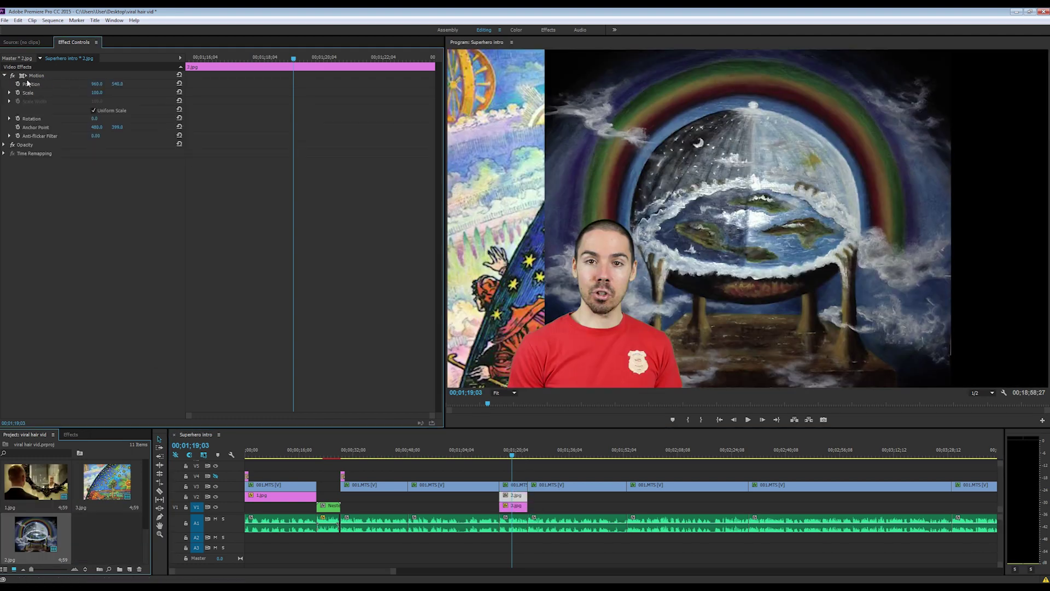
{"action": "mouse_move", "coordinate": [97, 84]}
{"action": "left_mouse_down"}
{"action": "mouse_move", "coordinate": [123, 84]}
{"action": "mouse_move", "coordinate": [77, 85]}
{"action": "left_mouse_up"}
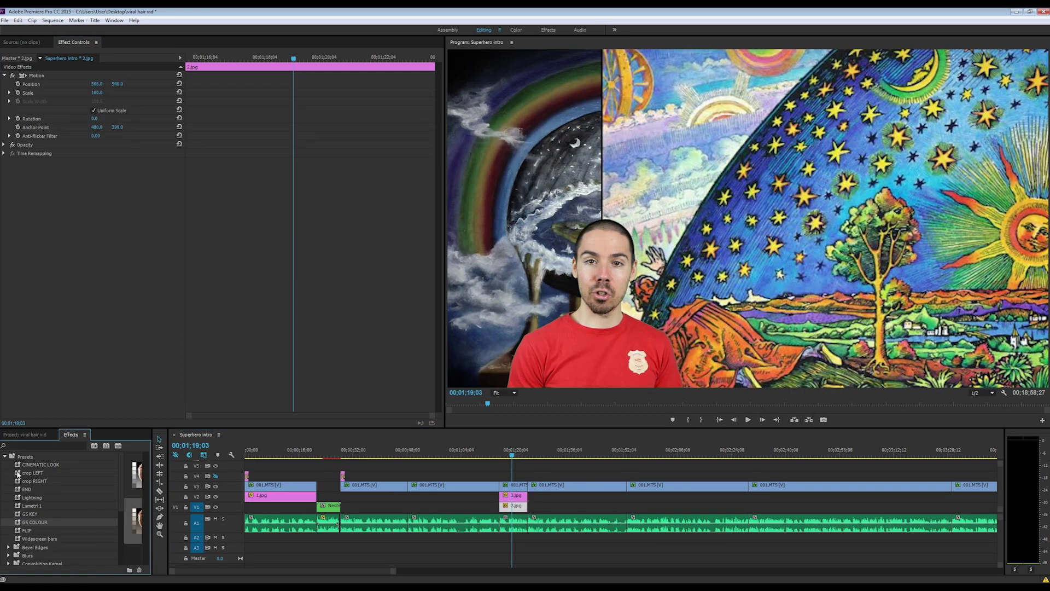
Apply the crop LEFT preset to 3.jpg, cropping 15.6% off its left, and slide 2.jpg further left
{"action": "left_click_drag", "start_coordinate": [17, 474], "coordinate": [513, 500]}
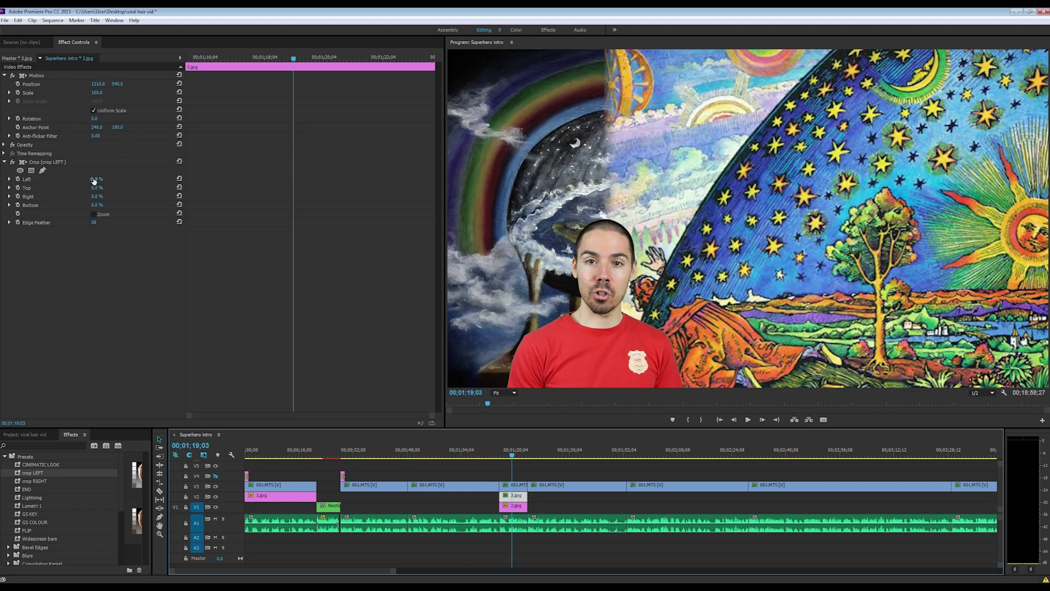
{"action": "left_click_drag", "start_coordinate": [94, 181], "coordinate": [140, 181]}
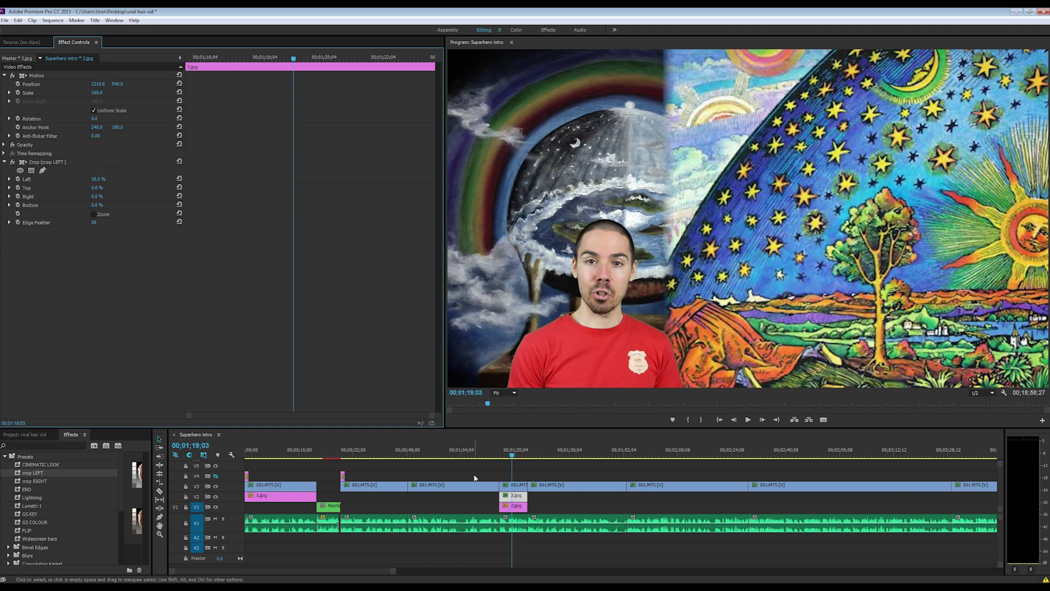
{"action": "left_click", "coordinate": [515, 505]}
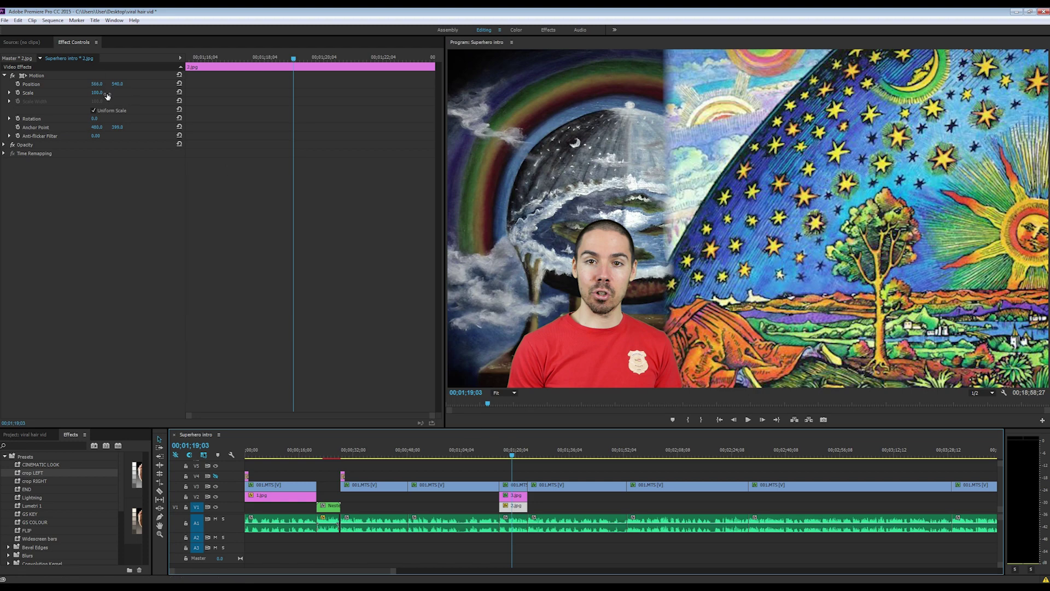
{"action": "left_click_drag", "start_coordinate": [99, 83], "coordinate": [52, 83]}
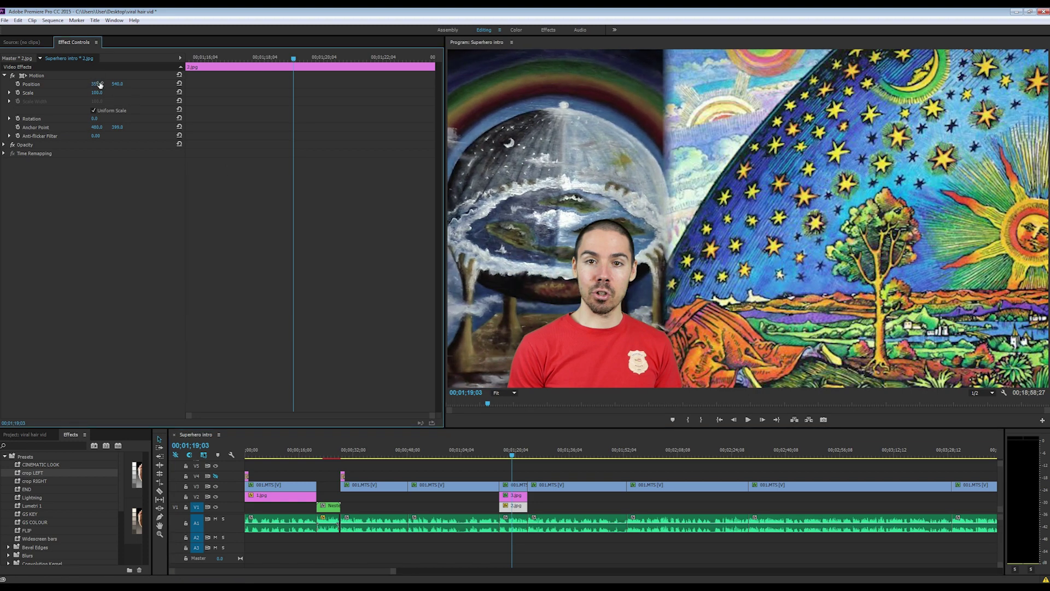
Shift the presenter's Position X right to 706.7 and play back the composite
{"action": "left_click", "coordinate": [512, 485]}
{"action": "left_click", "coordinate": [4, 75]}
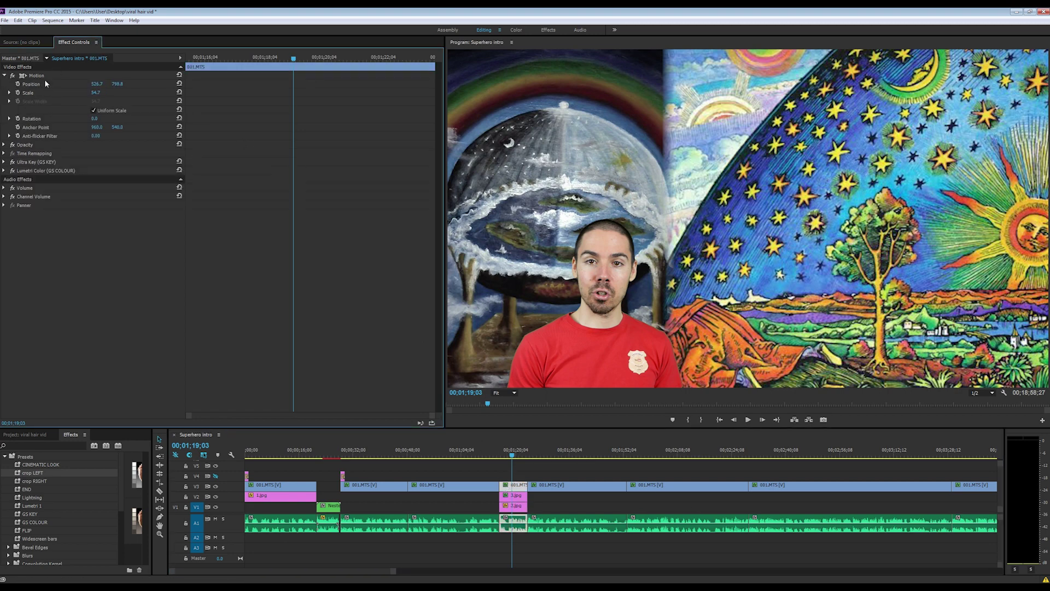
{"action": "left_click_drag", "start_coordinate": [92, 85], "coordinate": [158, 86]}
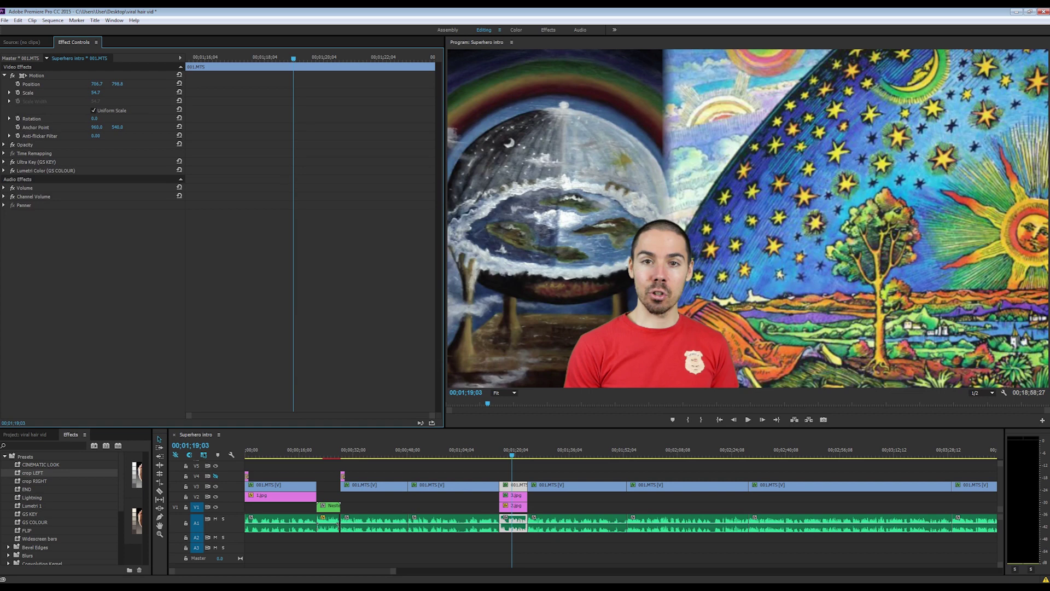
{"action": "left_click", "coordinate": [502, 454]}
{"action": "key", "text": "space"}
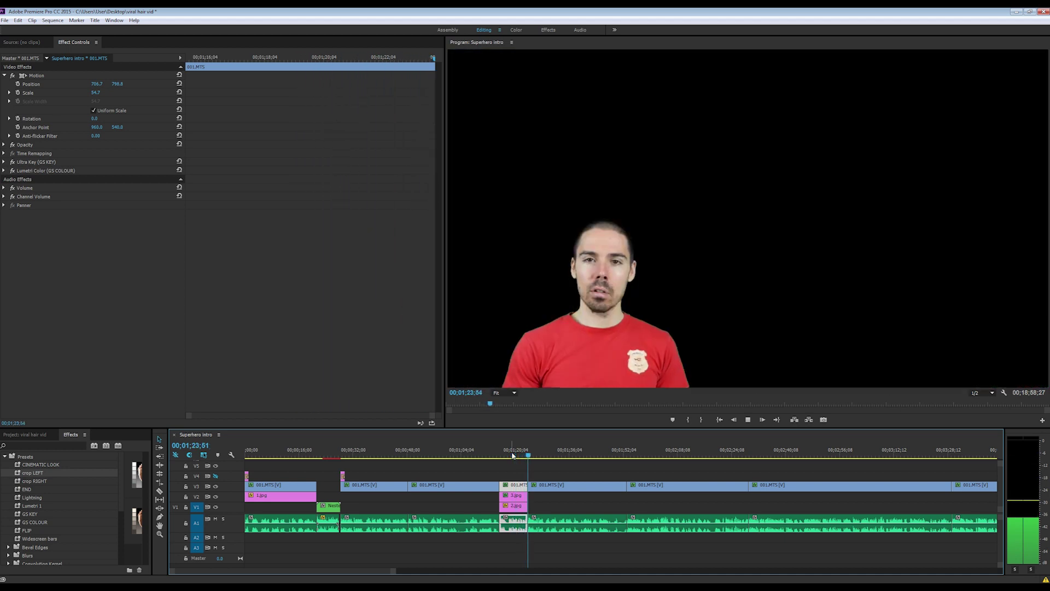
{"action": "left_click", "coordinate": [527, 454]}
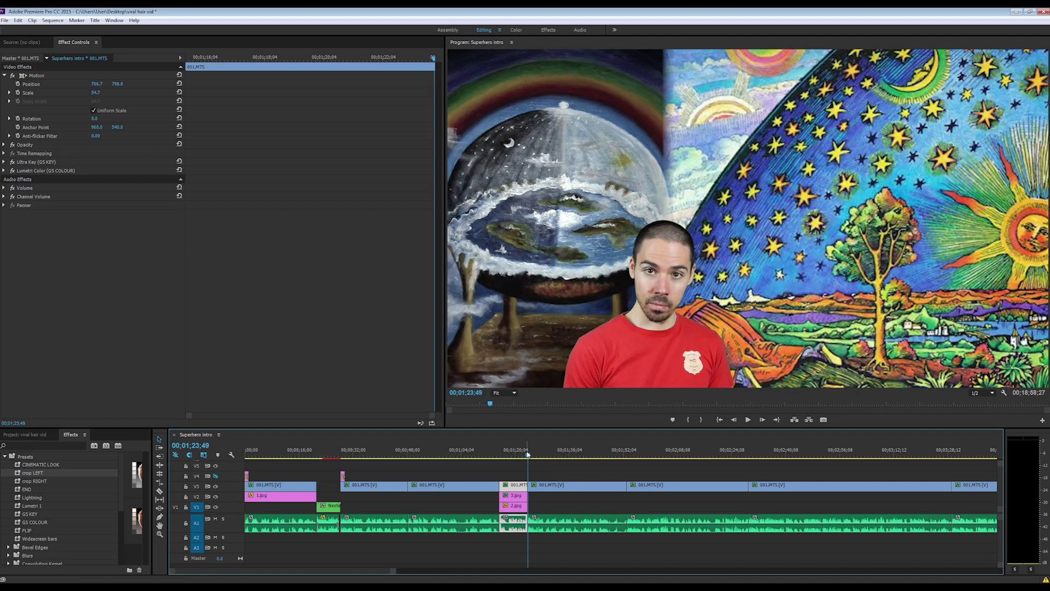
Jump to 00;00;33;06, zoom the timeline out, and move to the flat-earth background section
{"action": "left_click", "coordinate": [357, 454]}
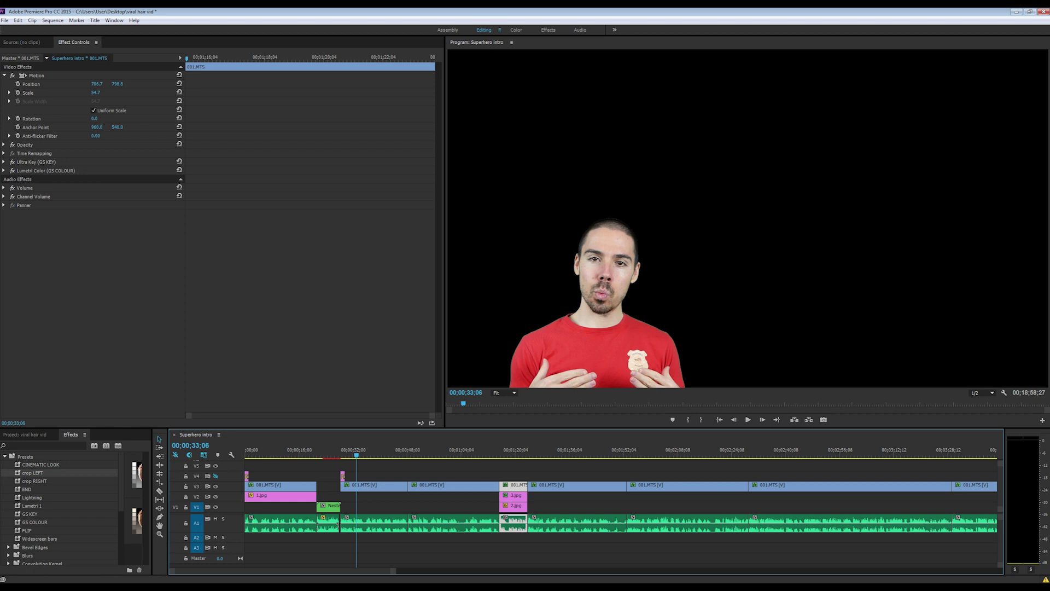
{"action": "left_click_drag", "start_coordinate": [393, 571], "coordinate": [697, 570]}
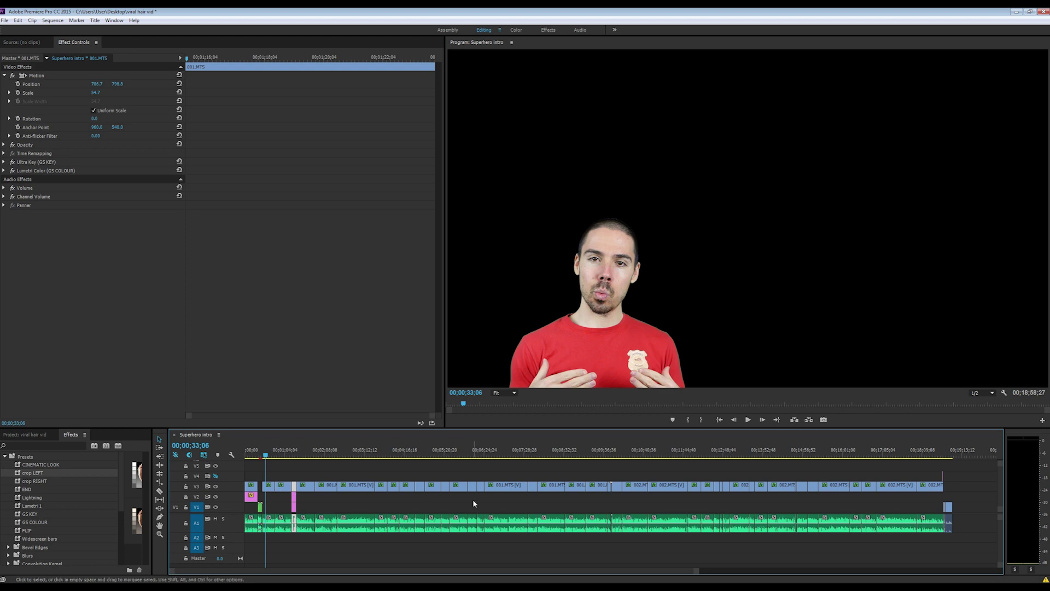
{"action": "left_click", "coordinate": [293, 454]}
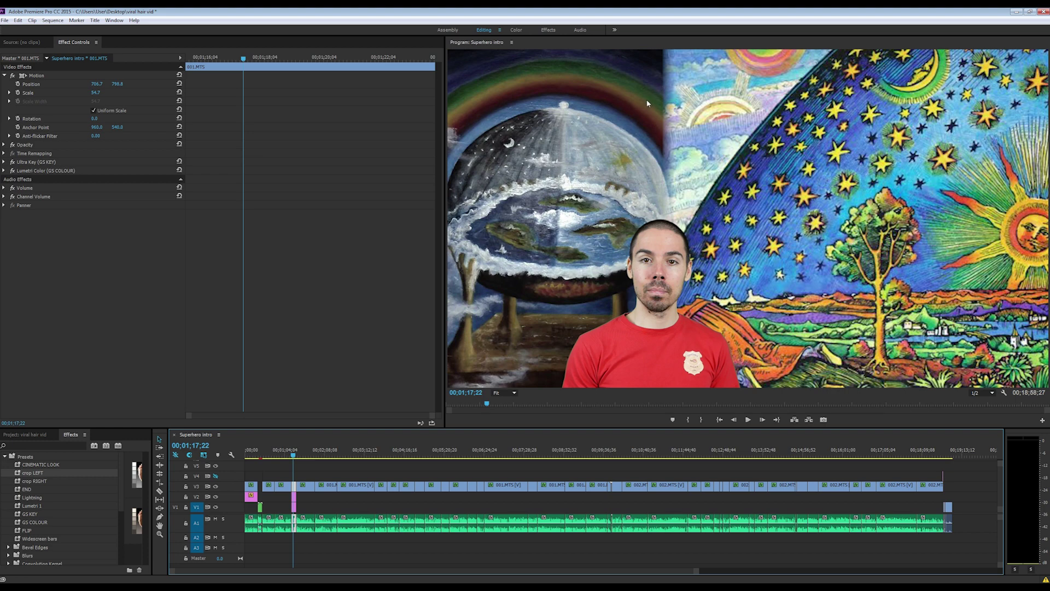
Select 3.jpg, hide the V1 track output, nudge its Position, then return to Chrome
{"action": "left_click", "coordinate": [294, 497]}
{"action": "left_click", "coordinate": [215, 507]}
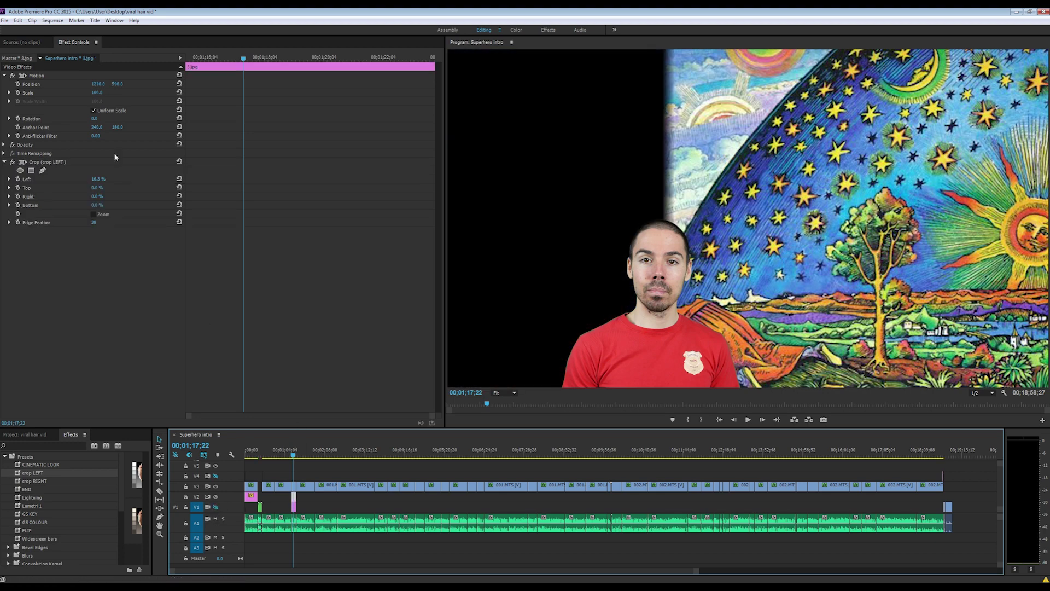
{"action": "left_click_drag", "start_coordinate": [98, 85], "coordinate": [99, 85]}
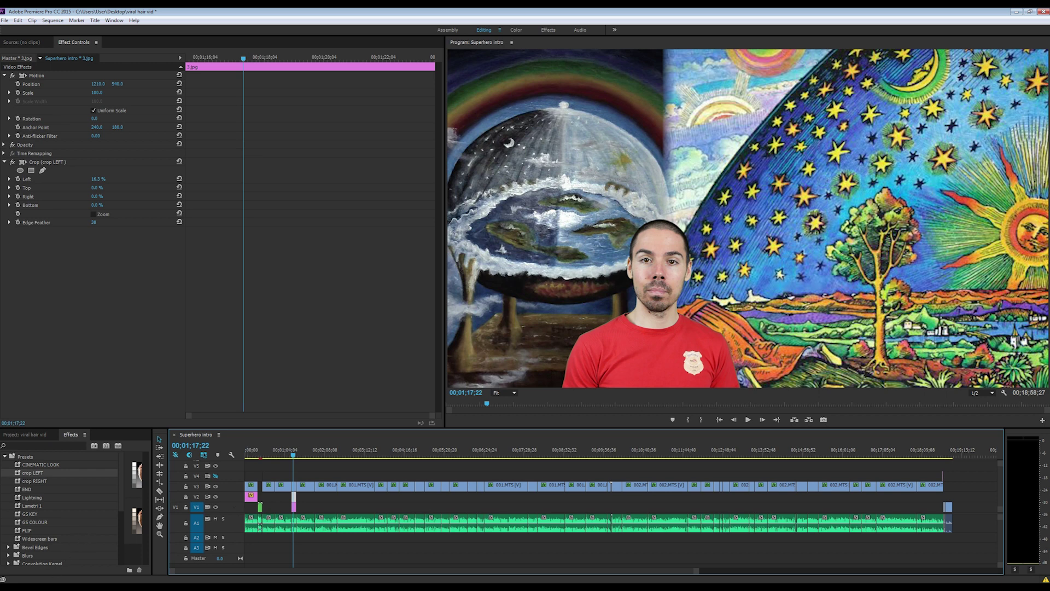
{"action": "key", "text": "alt+Tab"}
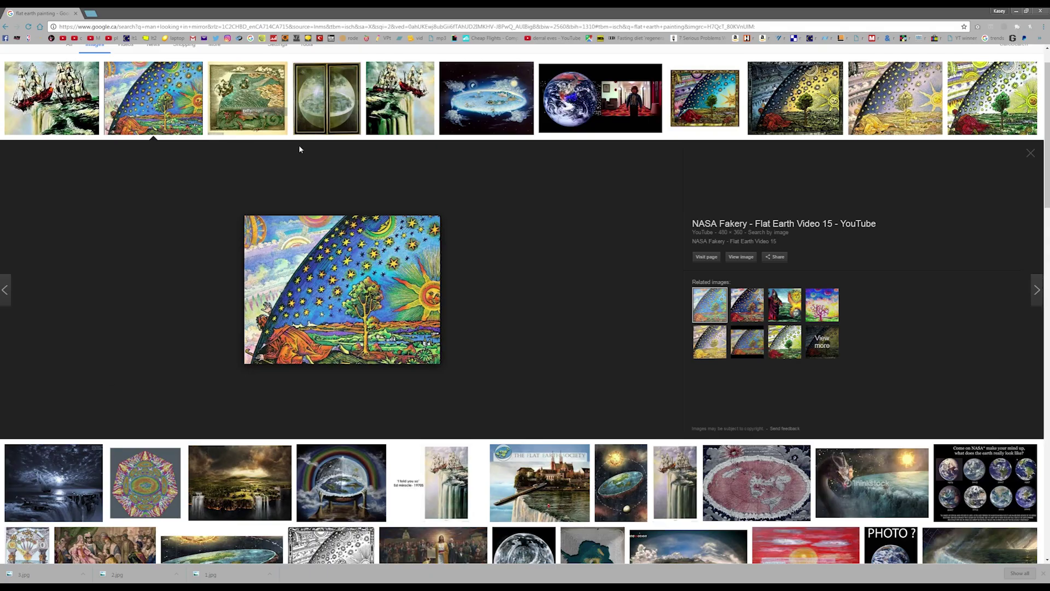
Search Google Images for 'god transparent' and preview a god result
{"action": "scroll", "coordinate": [299, 162], "scroll_direction": "up", "scroll_amount": 1}
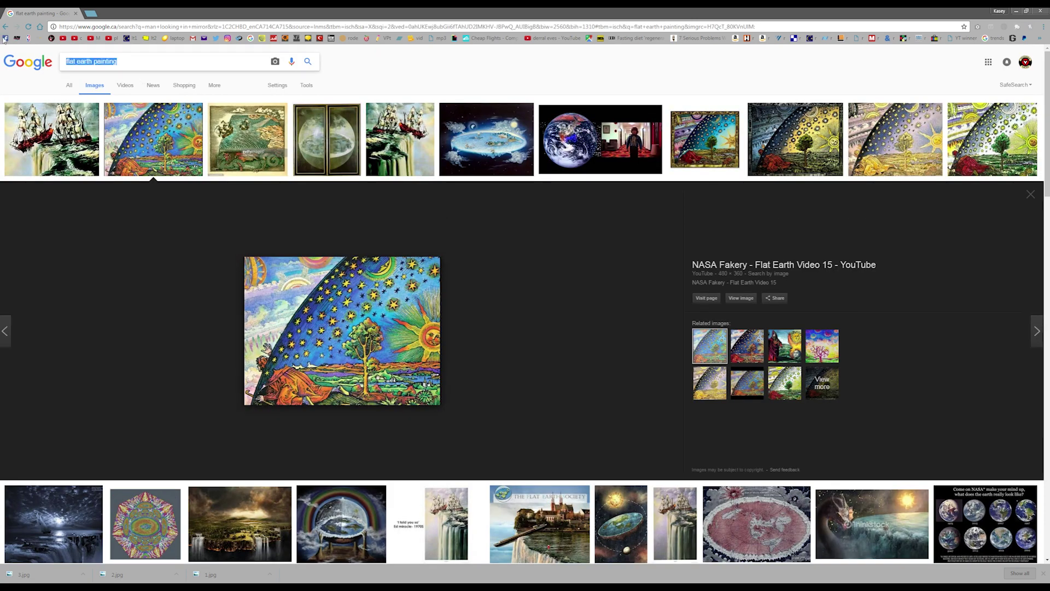
{"action": "type", "text": "god trans"}
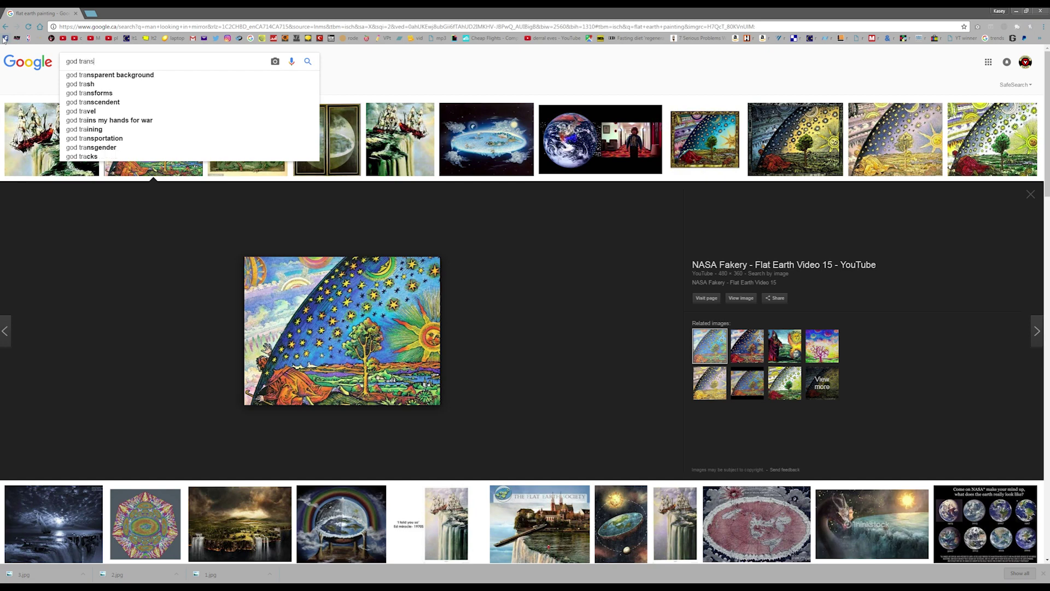
{"action": "type", "text": "parent"}
{"action": "key", "text": "Return"}
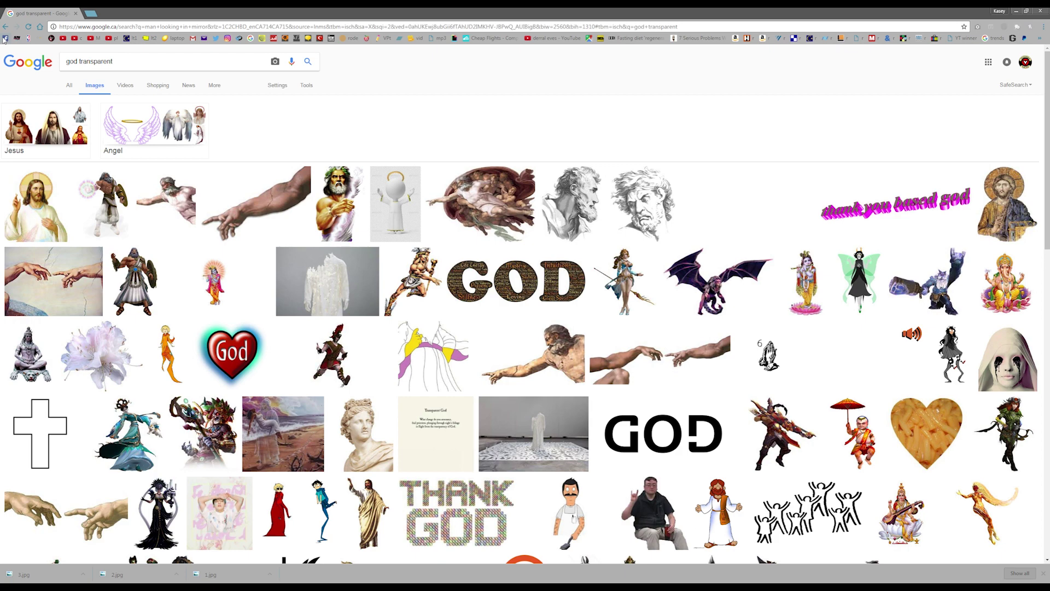
{"action": "left_click", "coordinate": [656, 217]}
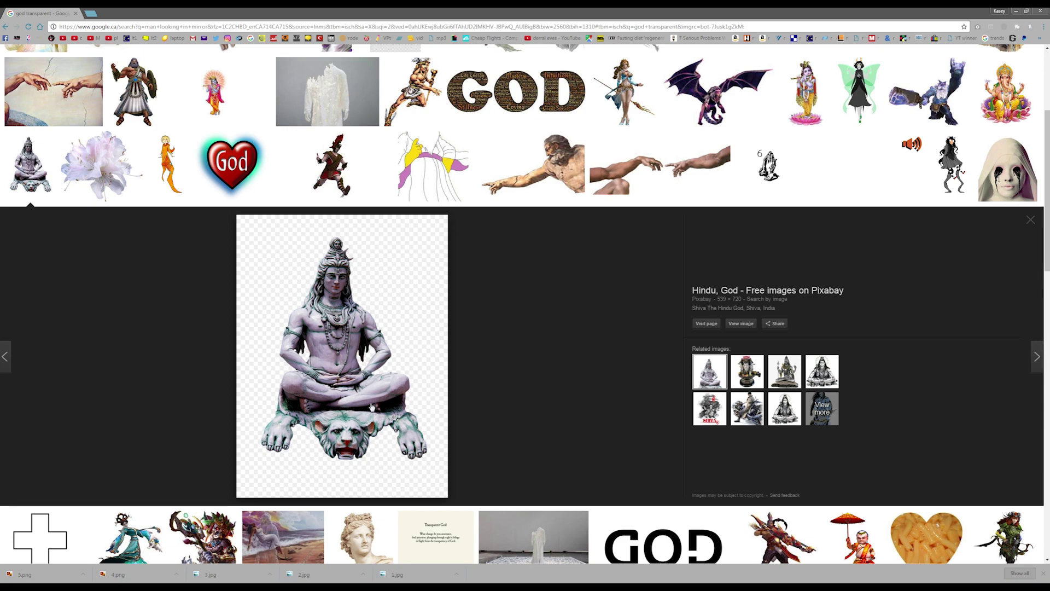
Save the Zeus figure image as 6.png
{"action": "scroll", "coordinate": [219, 164], "scroll_direction": "up", "scroll_amount": 2}
{"action": "left_click", "coordinate": [135, 167]}
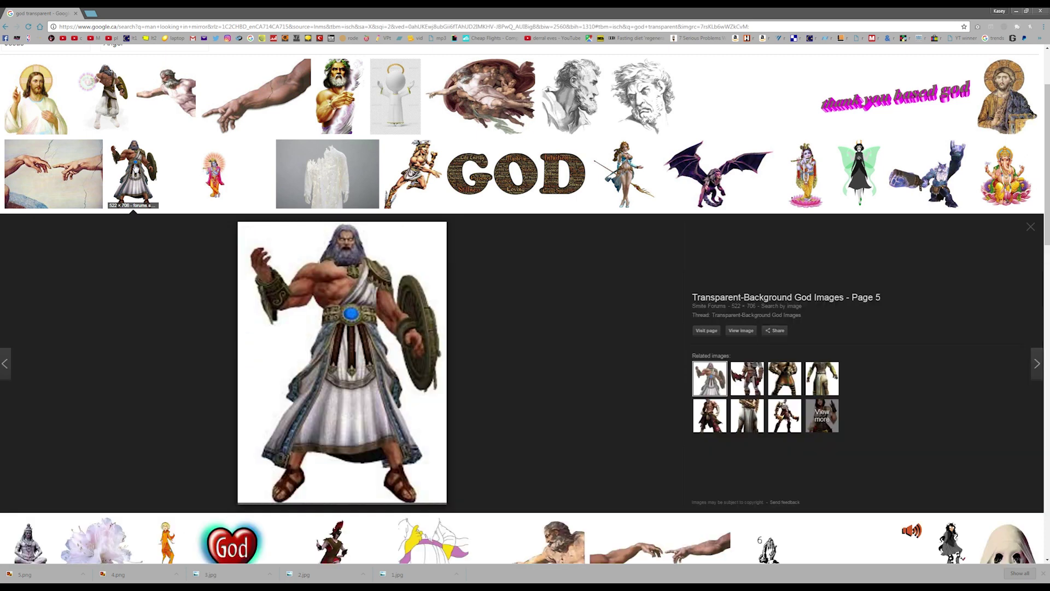
{"action": "right_click", "coordinate": [345, 347]}
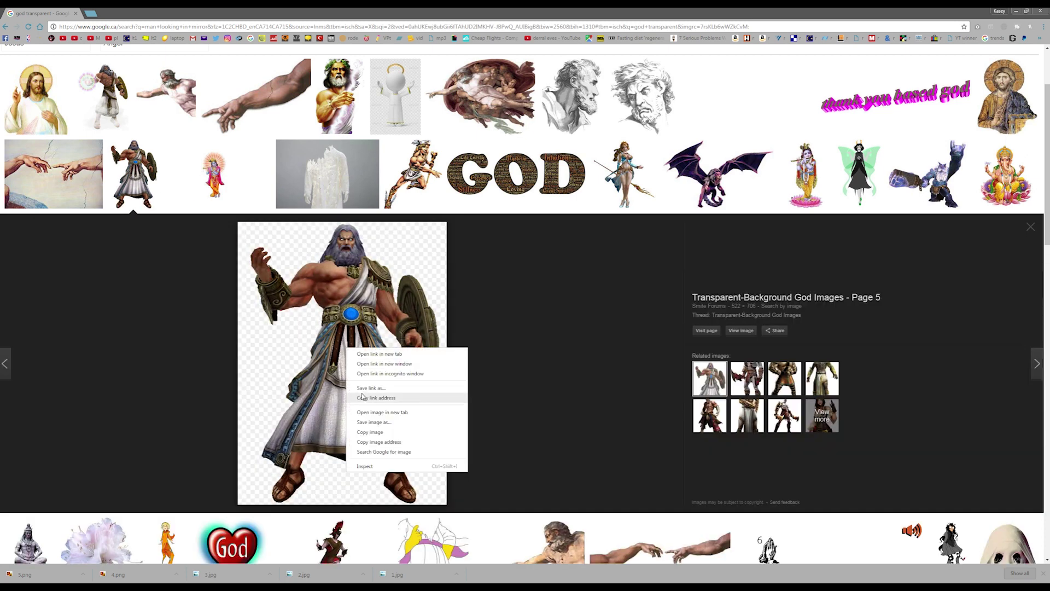
{"action": "left_click", "coordinate": [377, 427]}
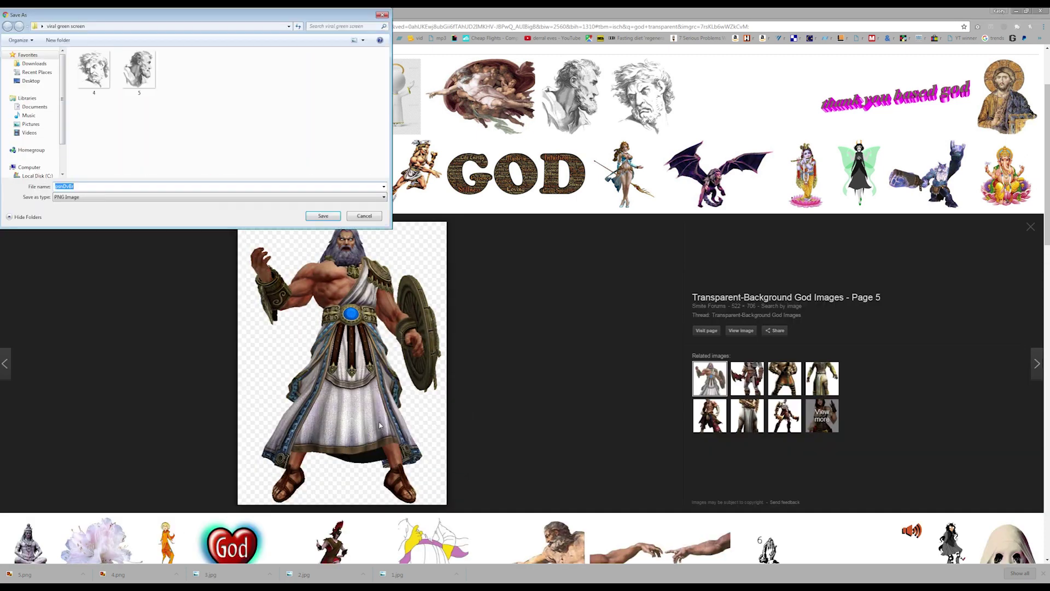
{"action": "type", "text": "6"}
{"action": "key", "text": "Return"}
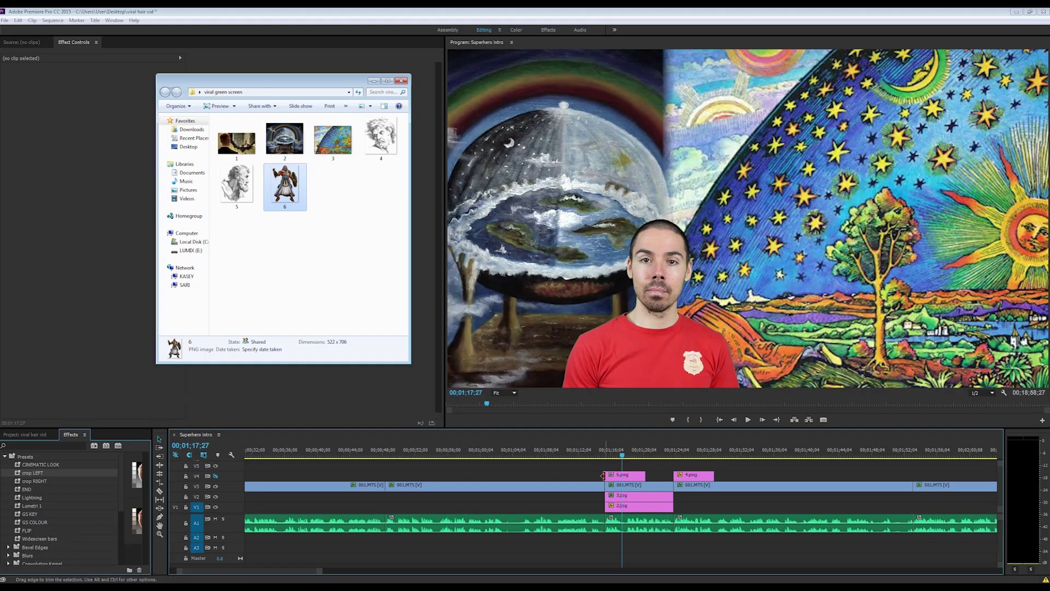
Re-enable track V4 and drop the 6.png Zeus clip over 4.png's spot, selecting its Motion
{"action": "left_click", "coordinate": [215, 476]}
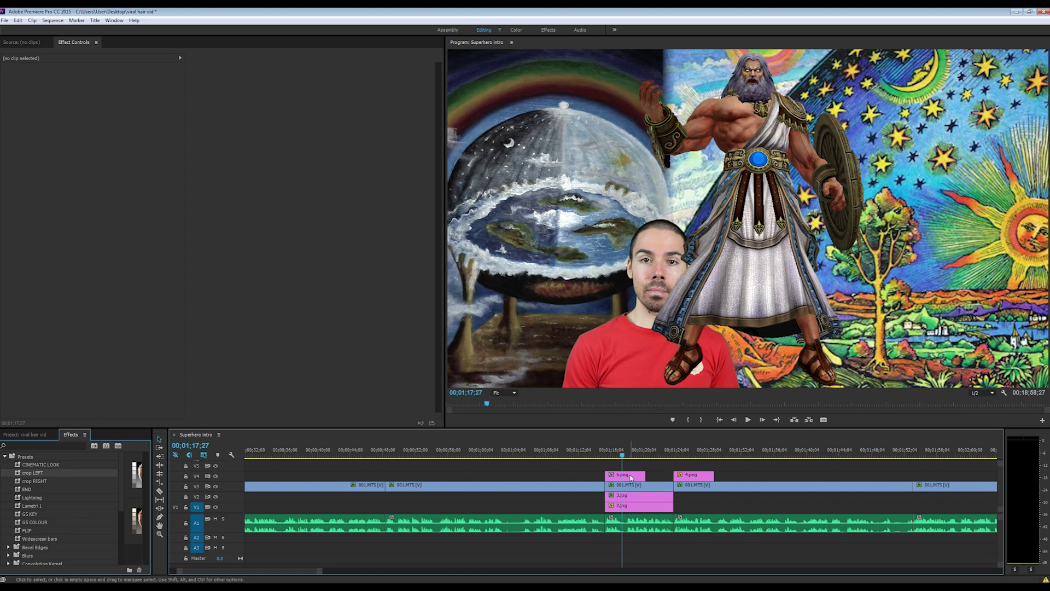
{"action": "left_click_drag", "start_coordinate": [630, 477], "coordinate": [780, 475]}
{"action": "left_click_drag", "start_coordinate": [690, 476], "coordinate": [627, 477]}
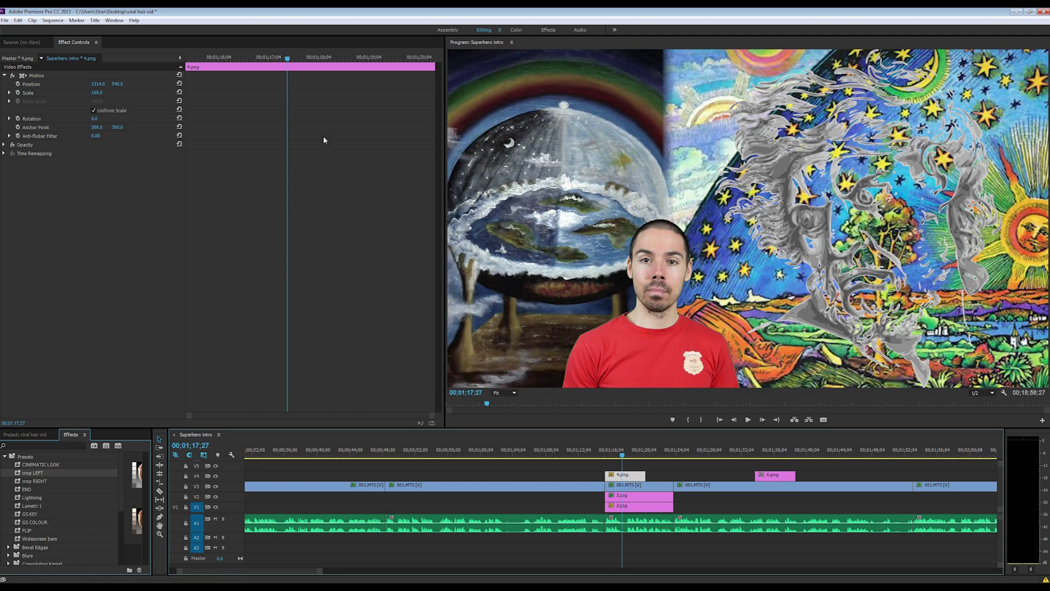
{"action": "left_click", "coordinate": [99, 74]}
{"action": "left_click_drag", "start_coordinate": [867, 177], "coordinate": [823, 184]}
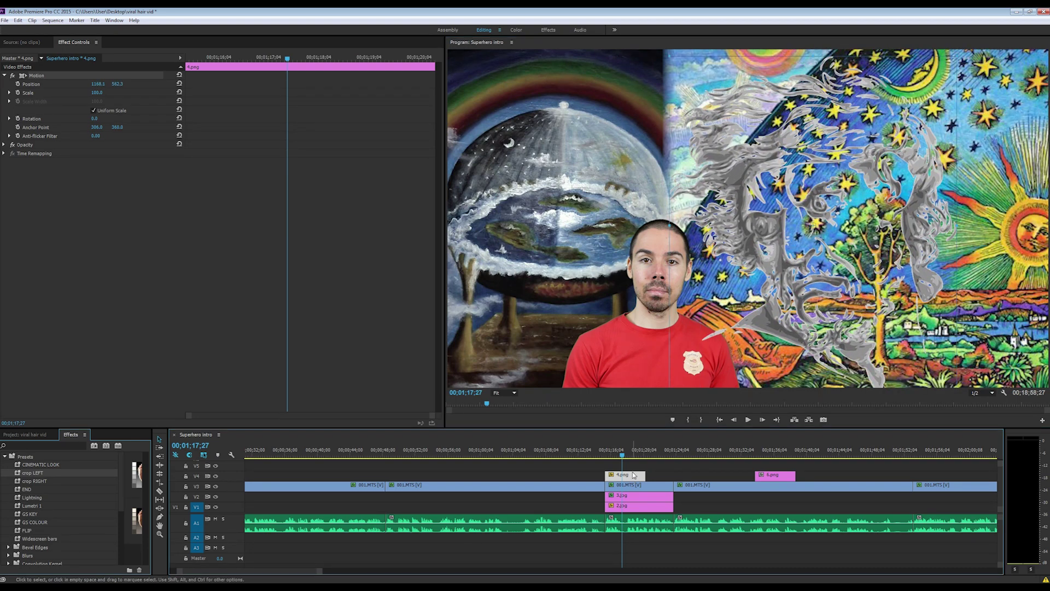
{"action": "left_click_drag", "start_coordinate": [775, 474], "coordinate": [625, 475]}
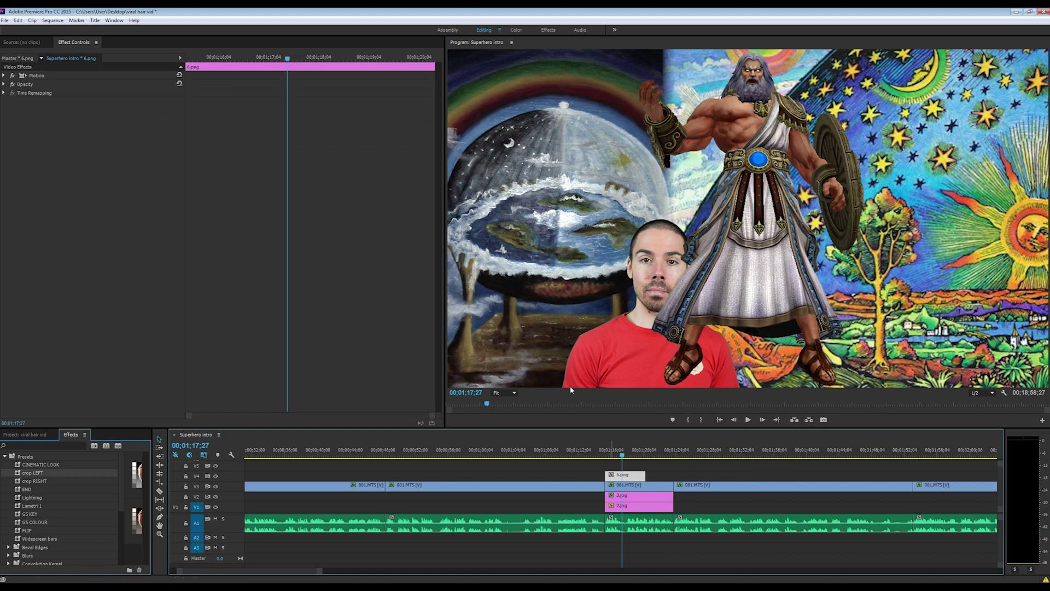
{"action": "left_click", "coordinate": [78, 76]}
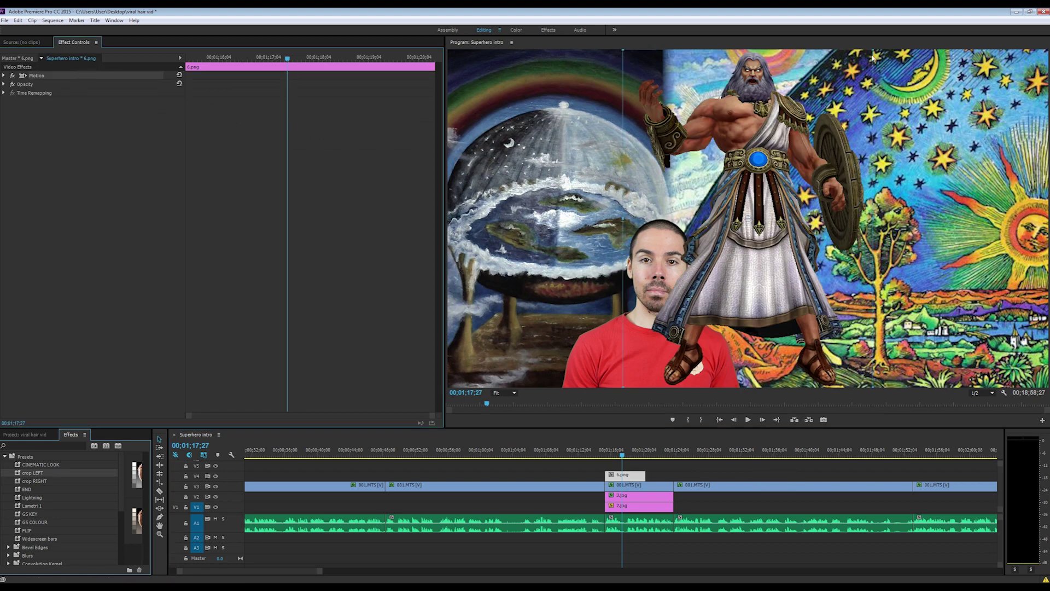
Scale and place Zeus on the right painting, then extend 6.png to the end of 3.jpg
{"action": "left_click_drag", "start_coordinate": [874, 57], "coordinate": [827, 115]}
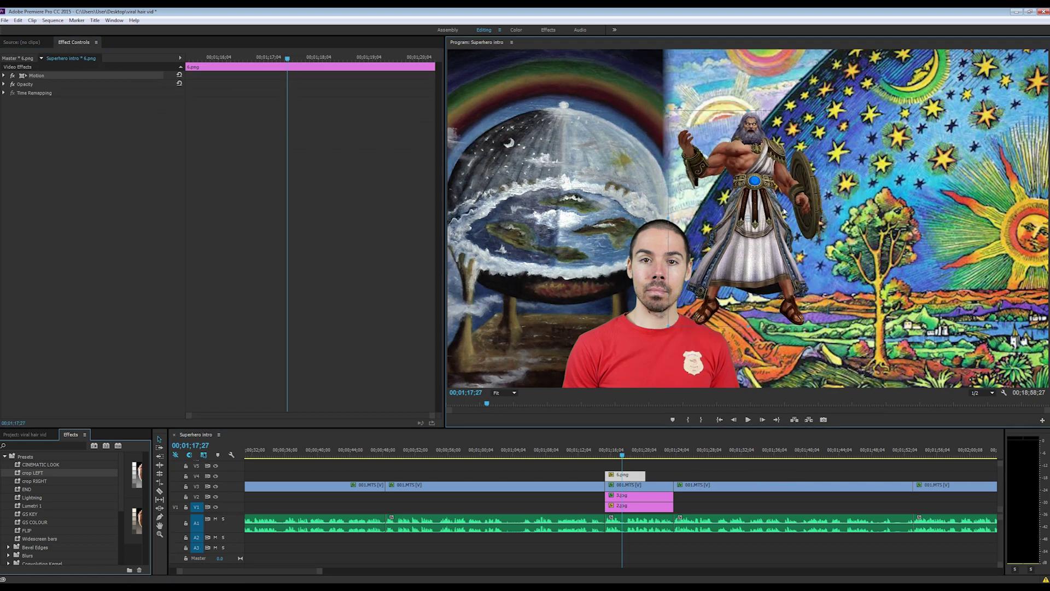
{"action": "left_click_drag", "start_coordinate": [783, 211], "coordinate": [981, 213]}
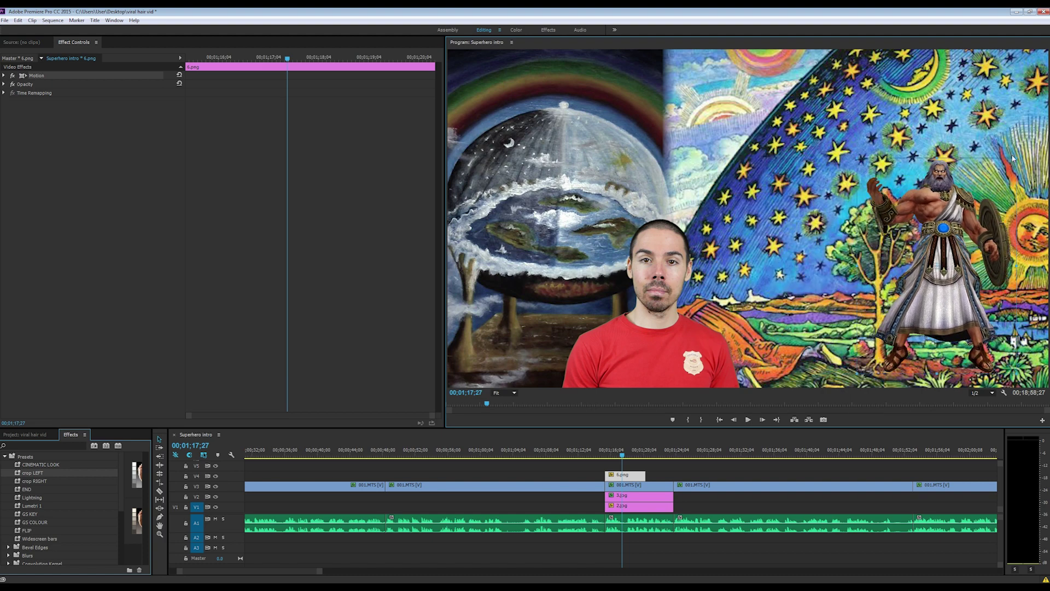
{"action": "left_click_drag", "start_coordinate": [1014, 159], "coordinate": [999, 174]}
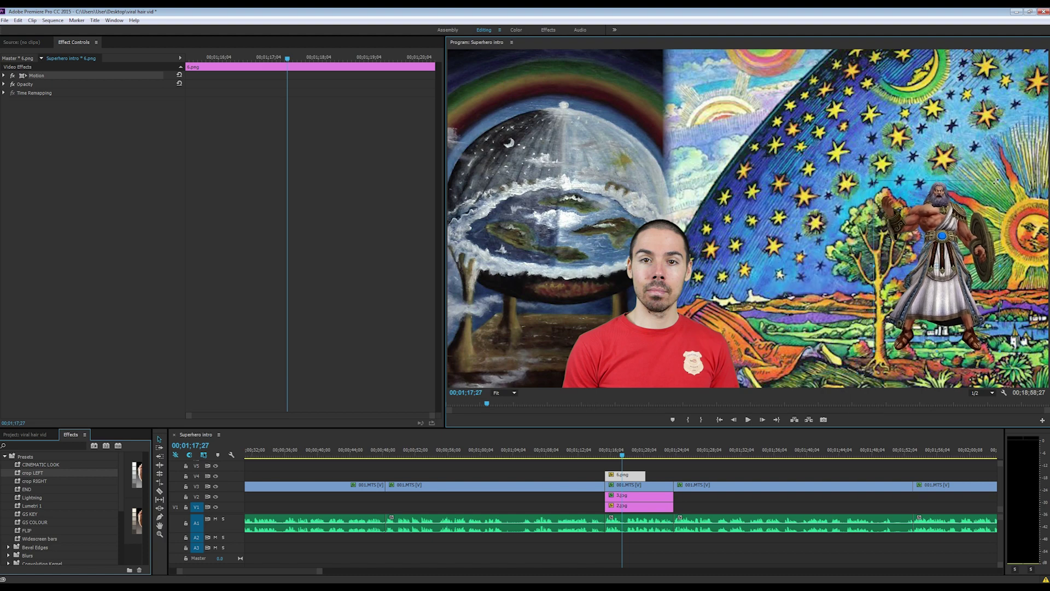
{"action": "left_click_drag", "start_coordinate": [935, 261], "coordinate": [974, 291]}
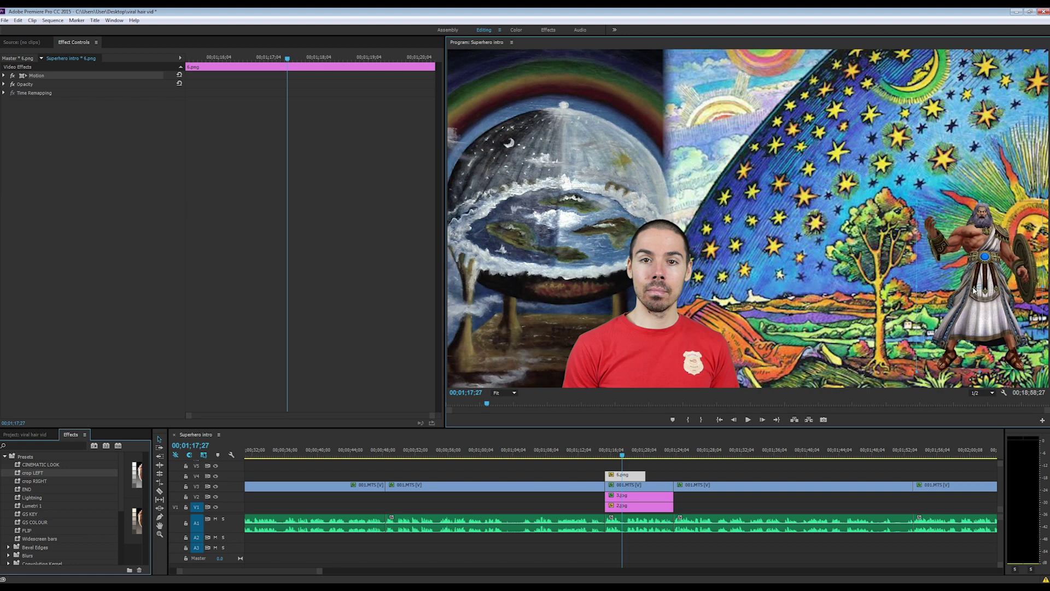
{"action": "left_click_drag", "start_coordinate": [918, 200], "coordinate": [896, 177]}
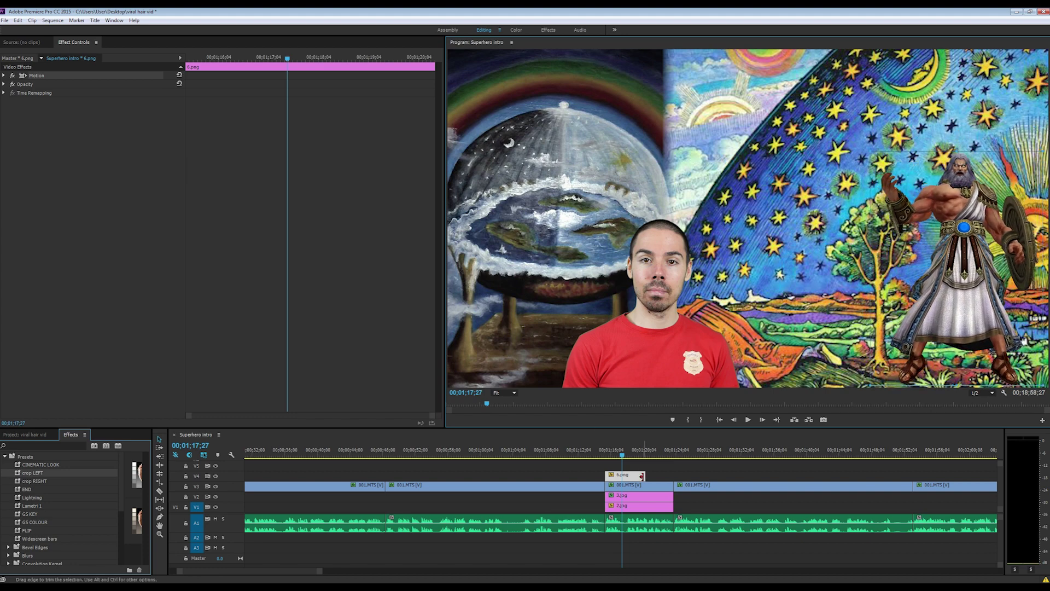
{"action": "left_click_drag", "start_coordinate": [642, 476], "coordinate": [673, 475]}
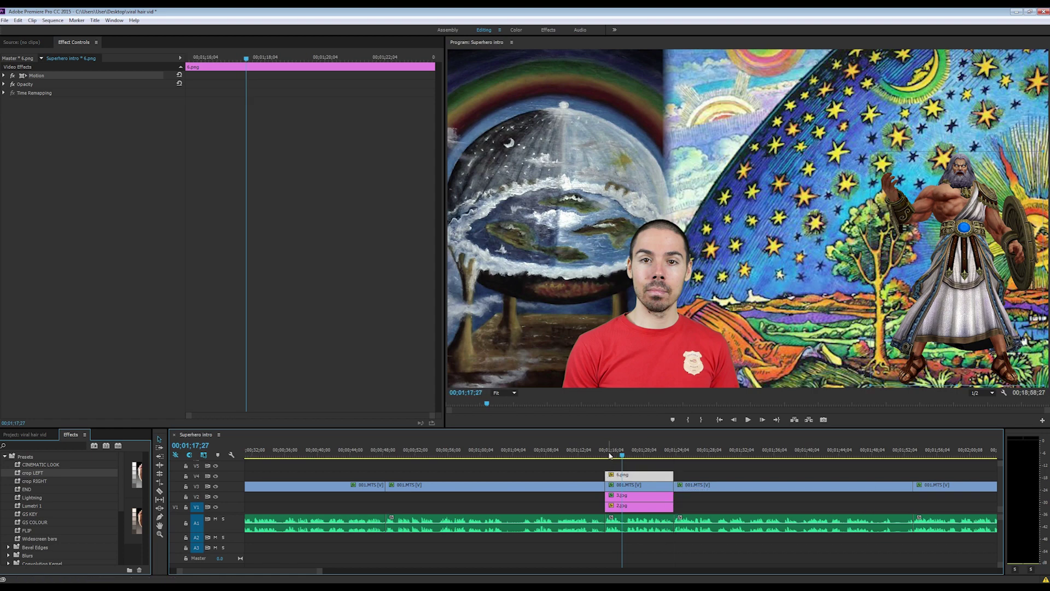
{"action": "left_click", "coordinate": [609, 455]}
Trim the start of the 6.png Zeus clip so it begins later
{"action": "key", "text": "space"}
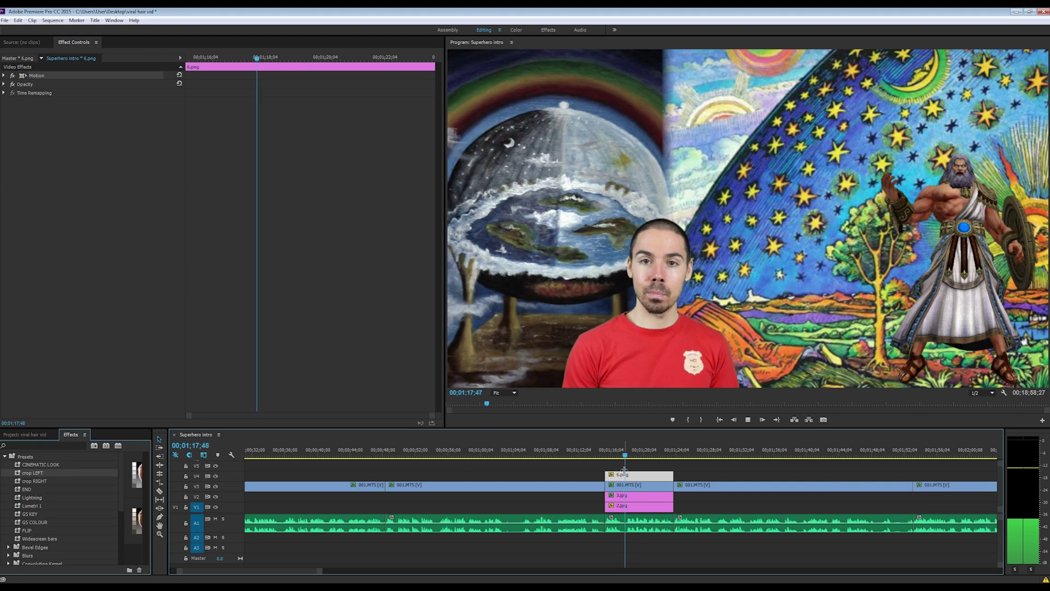
{"action": "left_click_drag", "start_coordinate": [606, 474], "coordinate": [627, 474]}
{"action": "key", "text": "space"}
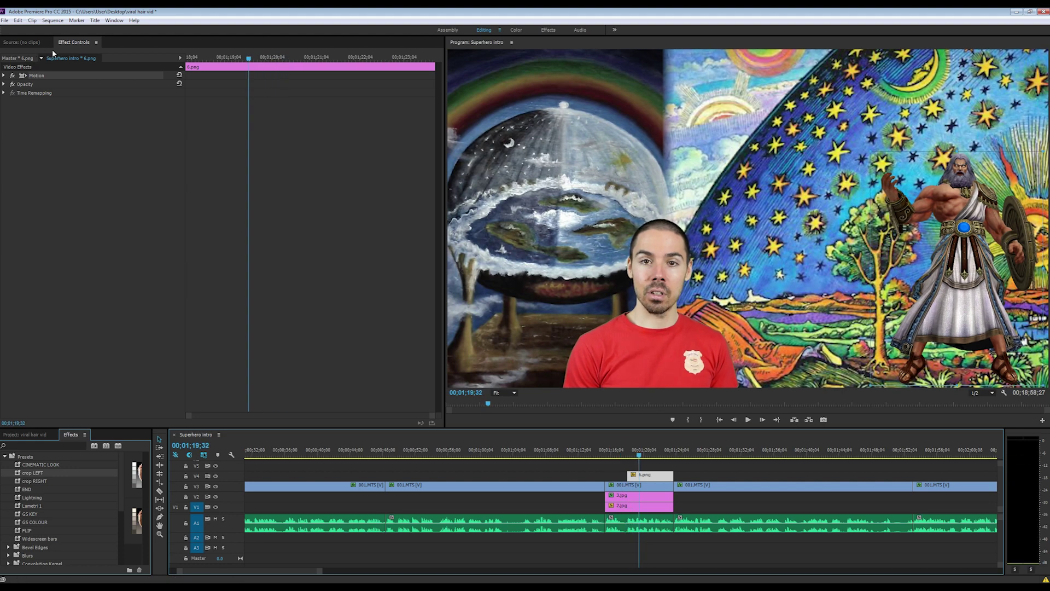
Keyframe 6.png's Position, with Zeus pushed off-screen right at the clip start
{"action": "left_click", "coordinate": [4, 75]}
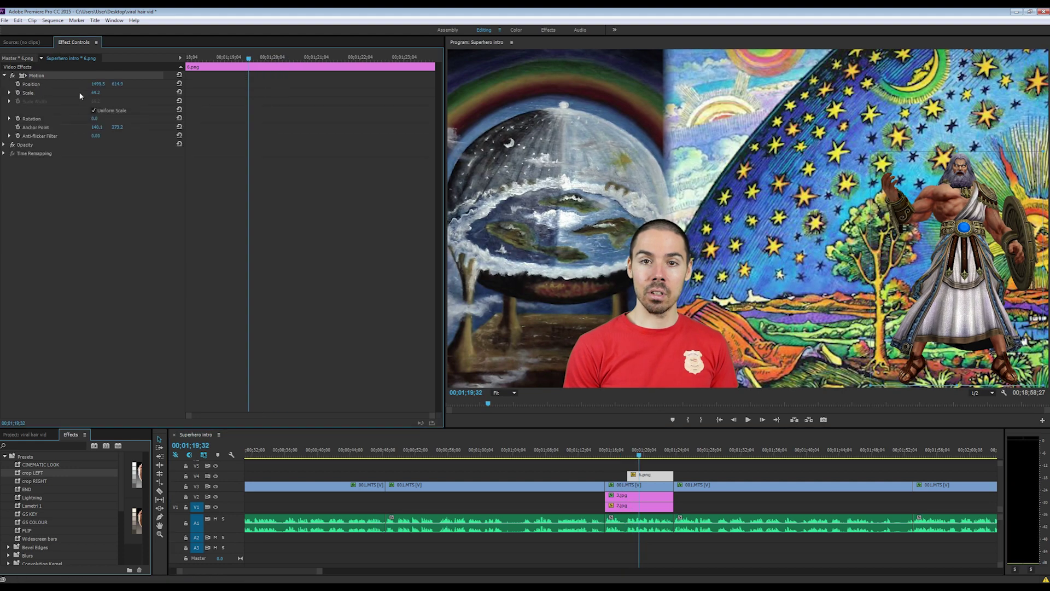
{"action": "left_click", "coordinate": [18, 84]}
{"action": "left_click_drag", "start_coordinate": [249, 58], "coordinate": [216, 58]}
{"action": "key", "text": "Up"}
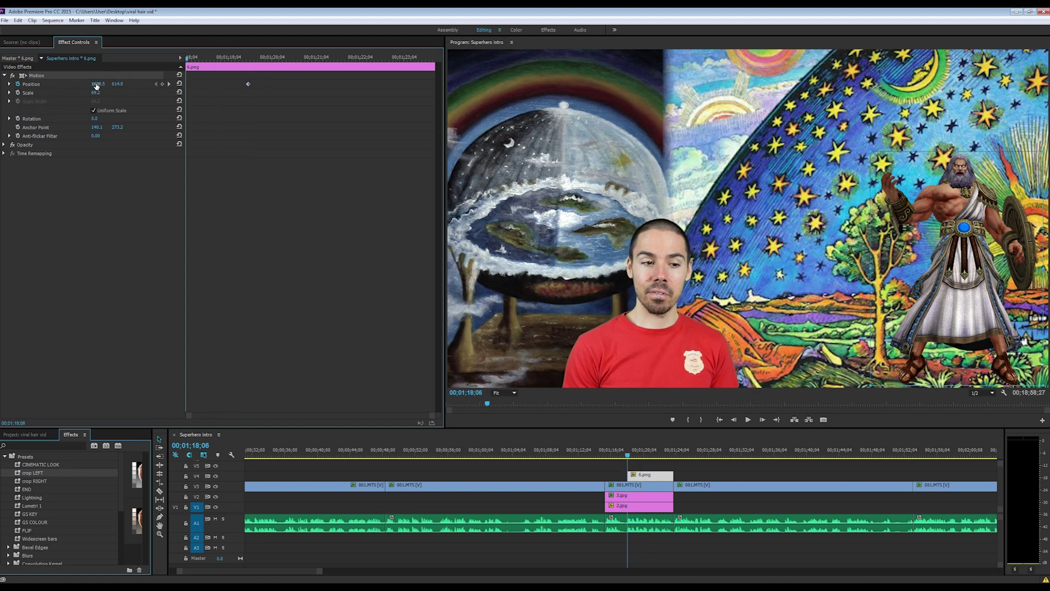
{"action": "left_click_drag", "start_coordinate": [98, 84], "coordinate": [191, 83]}
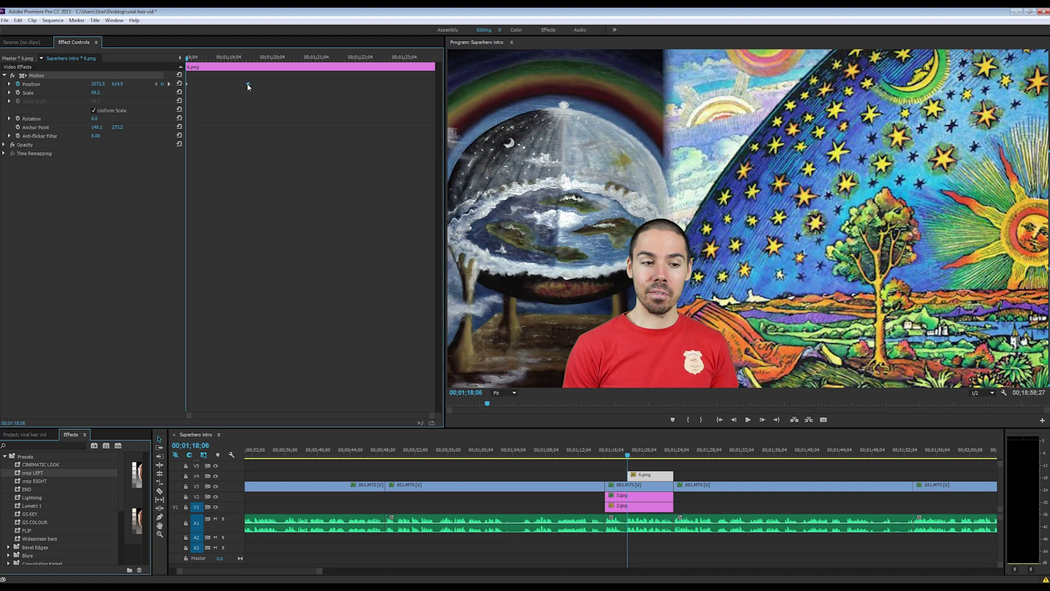
Give the Position keyframe Ease In temporal interpolation and preview Zeus sliding in
{"action": "right_click", "coordinate": [247, 84]}
{"action": "mouse_move", "coordinate": [295, 154]}
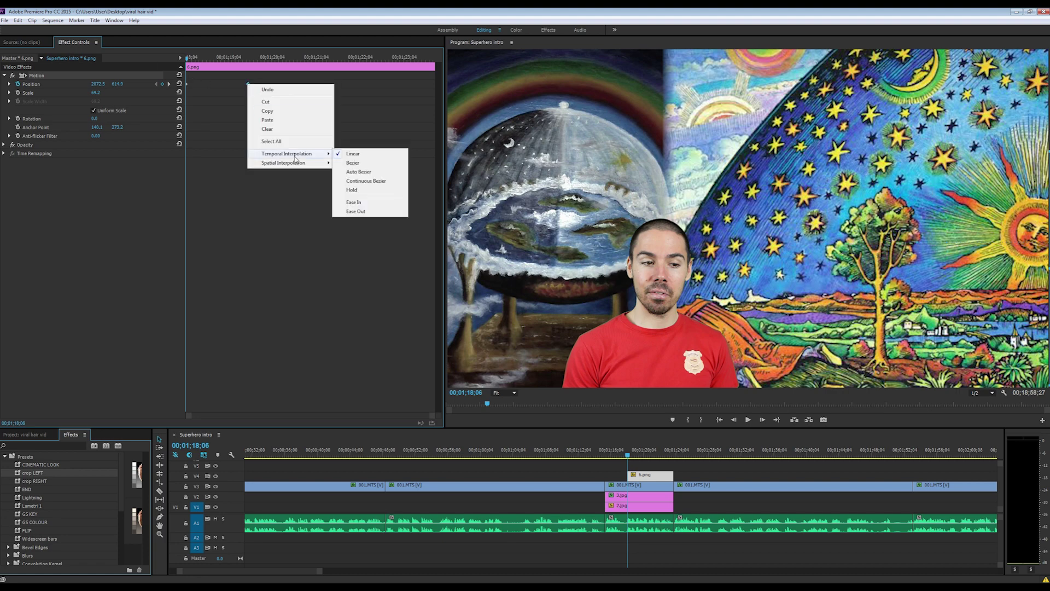
{"action": "left_click", "coordinate": [354, 202]}
{"action": "left_click", "coordinate": [612, 454]}
{"action": "key", "text": "space"}
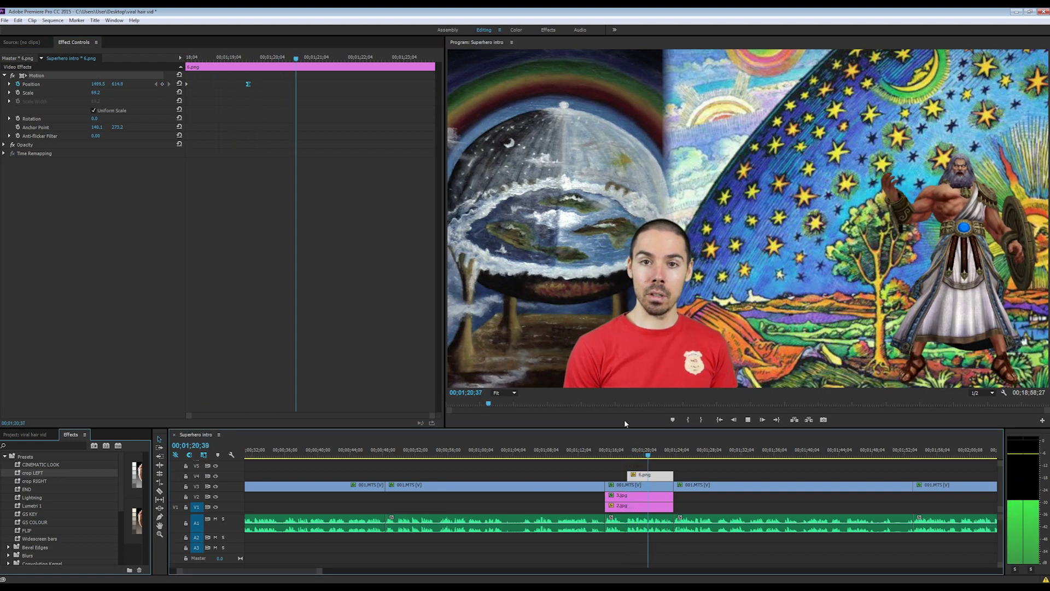
{"action": "key", "text": "space"}
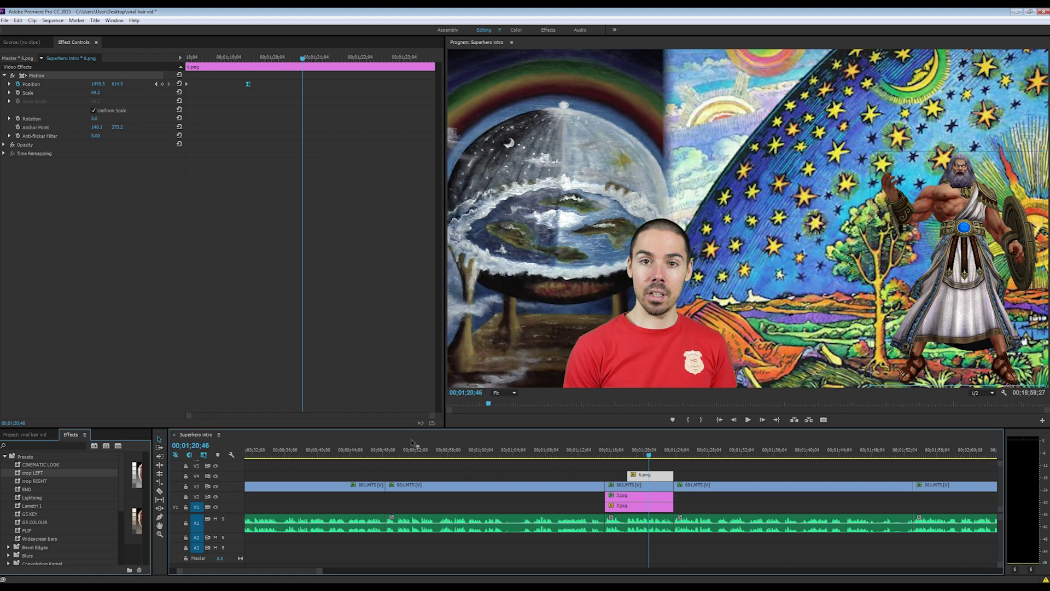
Cut 6.png at the playhead and add Lightning to the second part, starting upper left
{"action": "key", "text": "ctrl+k"}
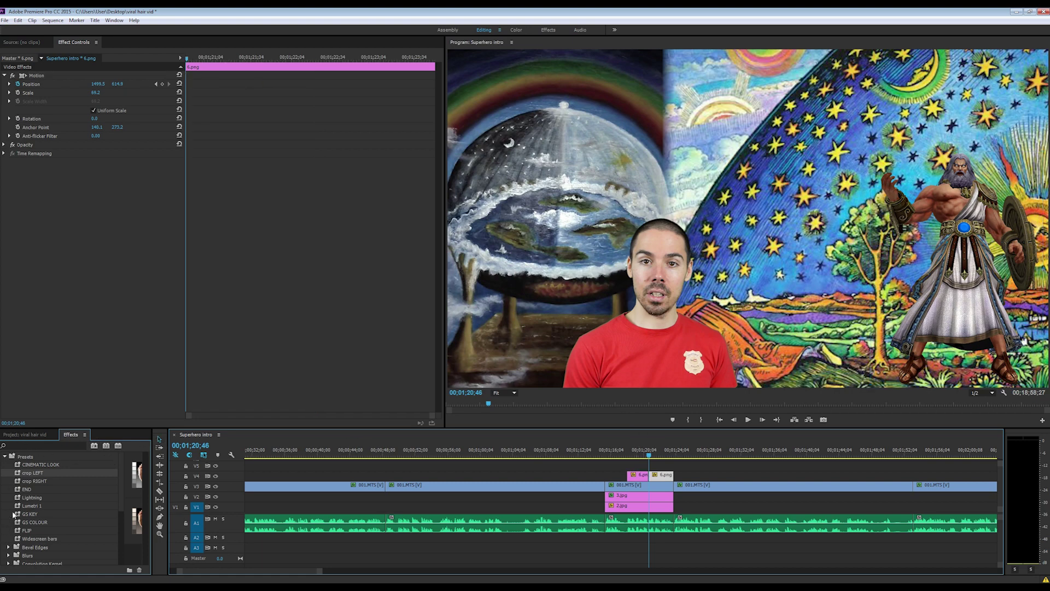
{"action": "left_click_drag", "start_coordinate": [18, 497], "coordinate": [660, 476]}
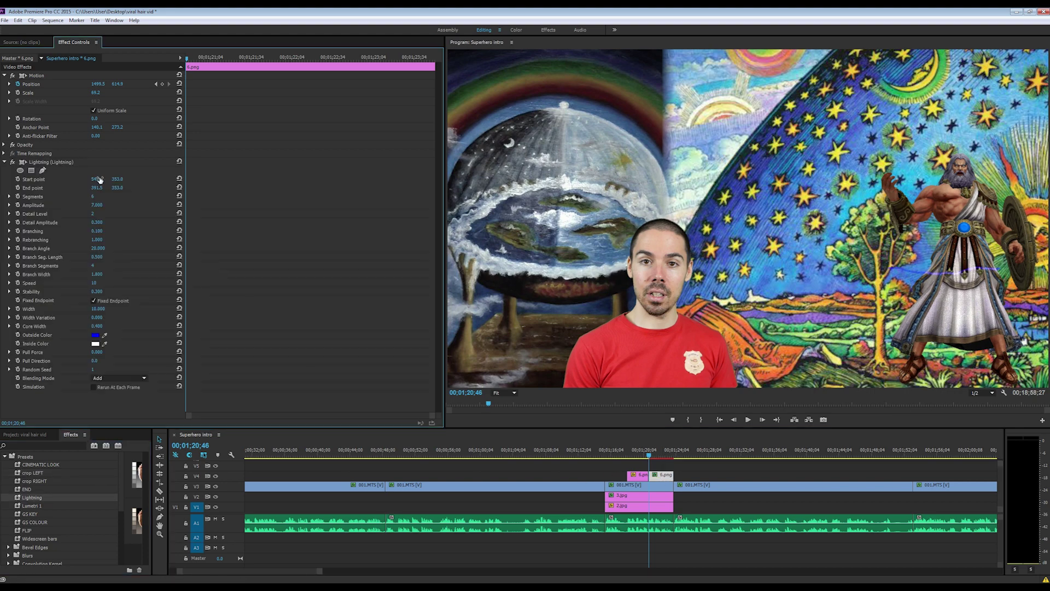
{"action": "left_click_drag", "start_coordinate": [117, 181], "coordinate": [8, 188]}
Play the Zeus section from just before it to preview the lightning strike
{"action": "left_click", "coordinate": [627, 453]}
{"action": "key", "text": "space"}
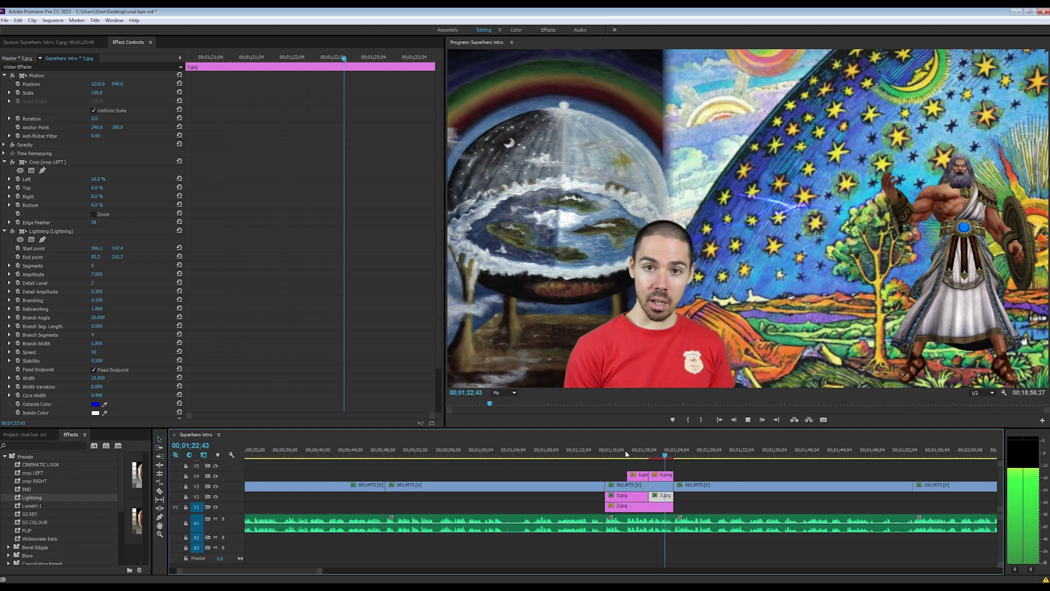
{"action": "key", "text": "space"}
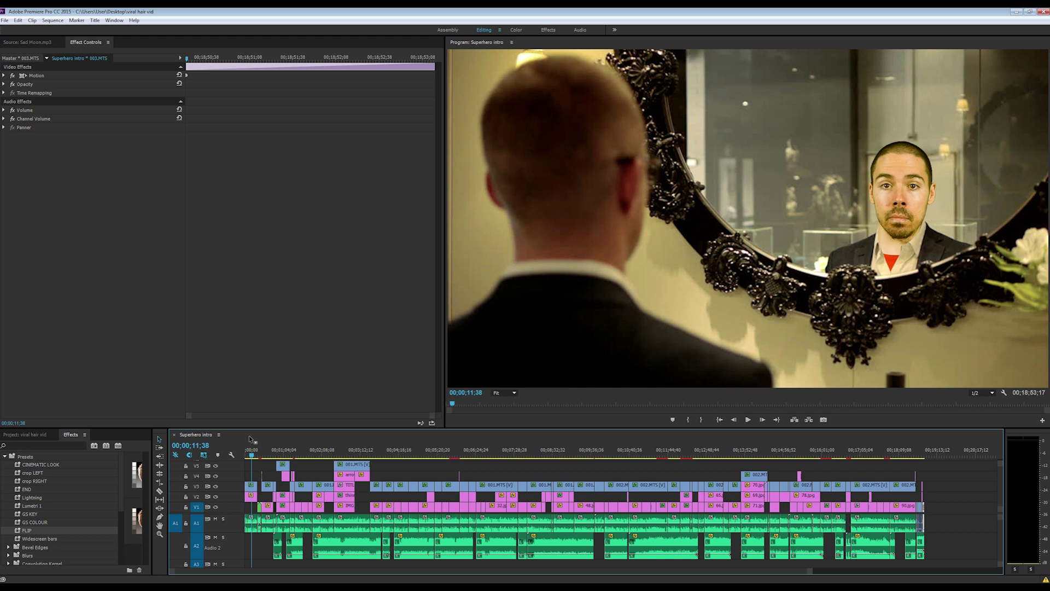
Jump to the kitchen shot and select the 001.MTS presenter clip to see Ultra Key and Lumetri Color
{"action": "left_click", "coordinate": [345, 454]}
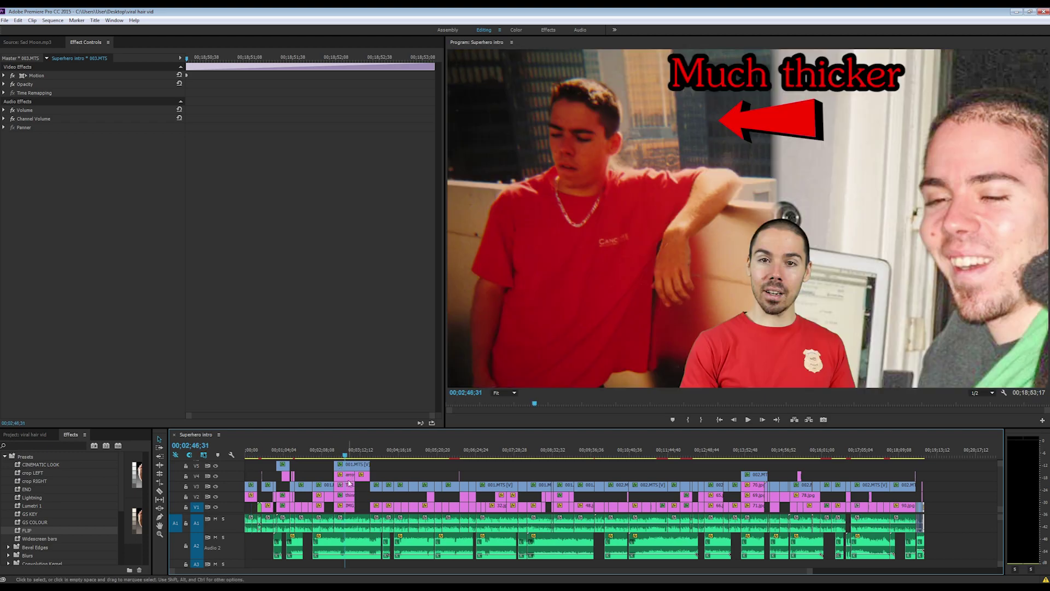
{"action": "left_click", "coordinate": [373, 452]}
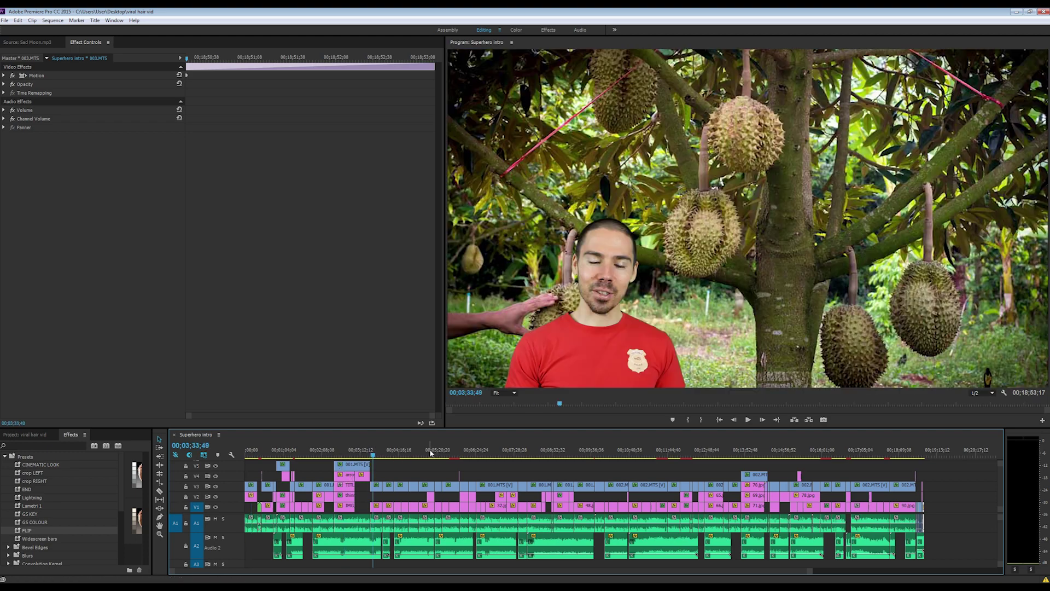
{"action": "left_click", "coordinate": [428, 452]}
{"action": "left_click_drag", "start_coordinate": [941, 539], "coordinate": [272, 552]}
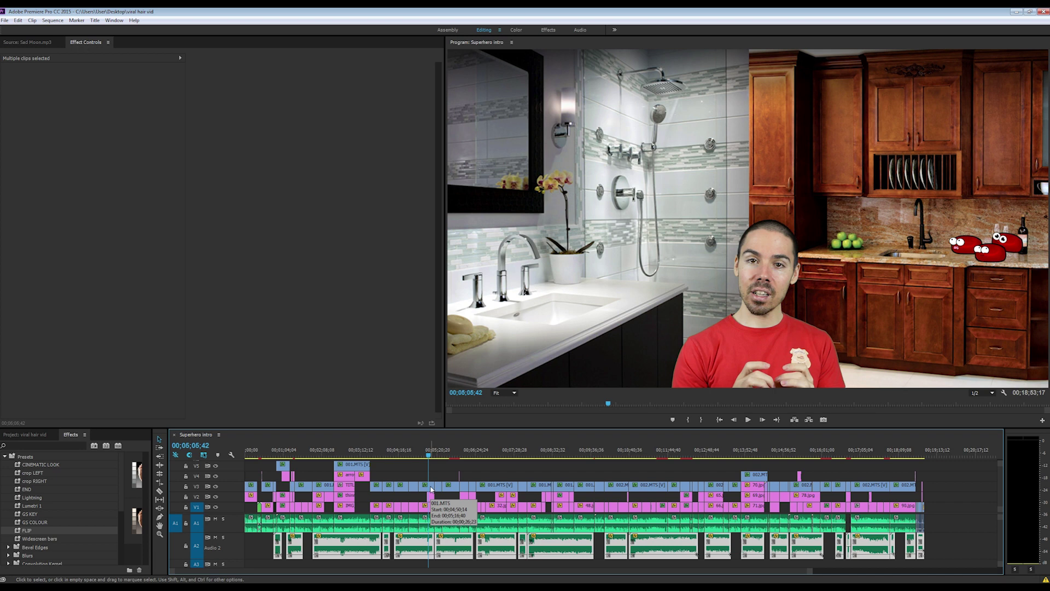
{"action": "left_click", "coordinate": [432, 486]}
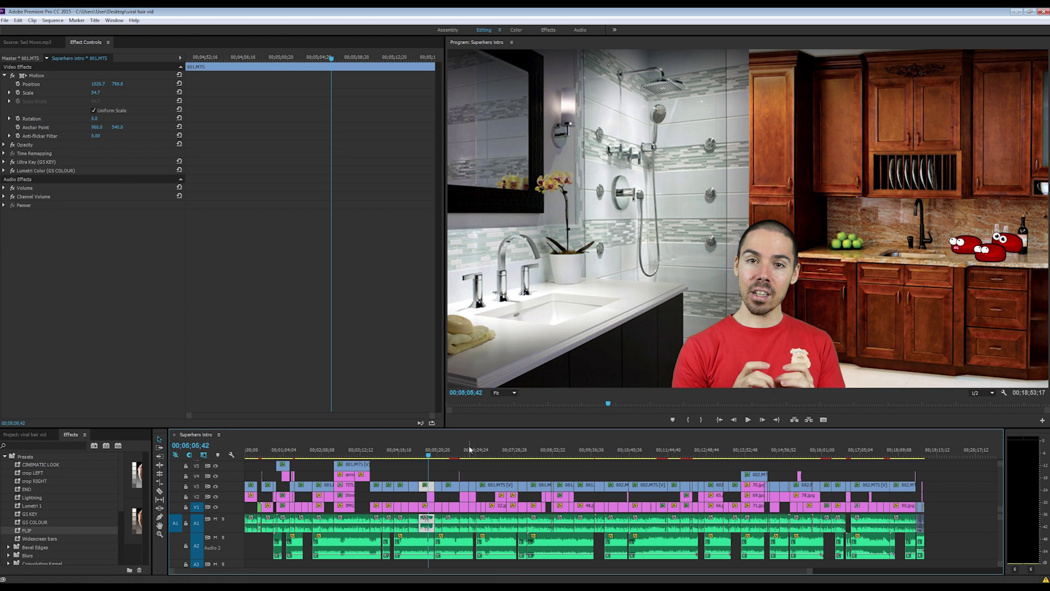
Move the playhead to the moon-and-clouds shot around 00;16;35
{"action": "left_click", "coordinate": [296, 450]}
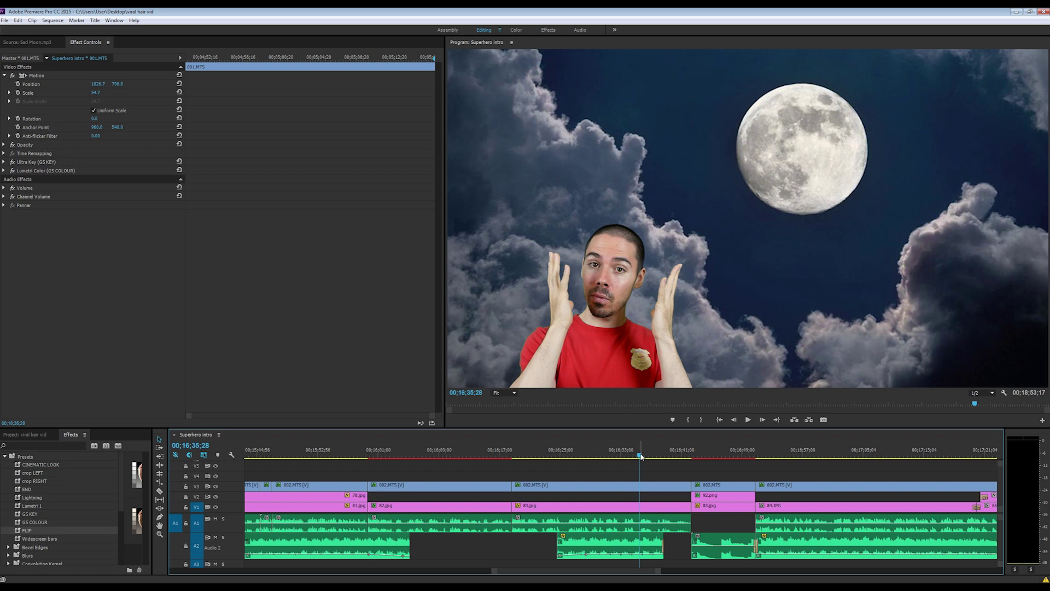
Play the moon section from 00;16;35 to the moon-phase webpage, then step back to the laughing woman
{"action": "key", "text": "space"}
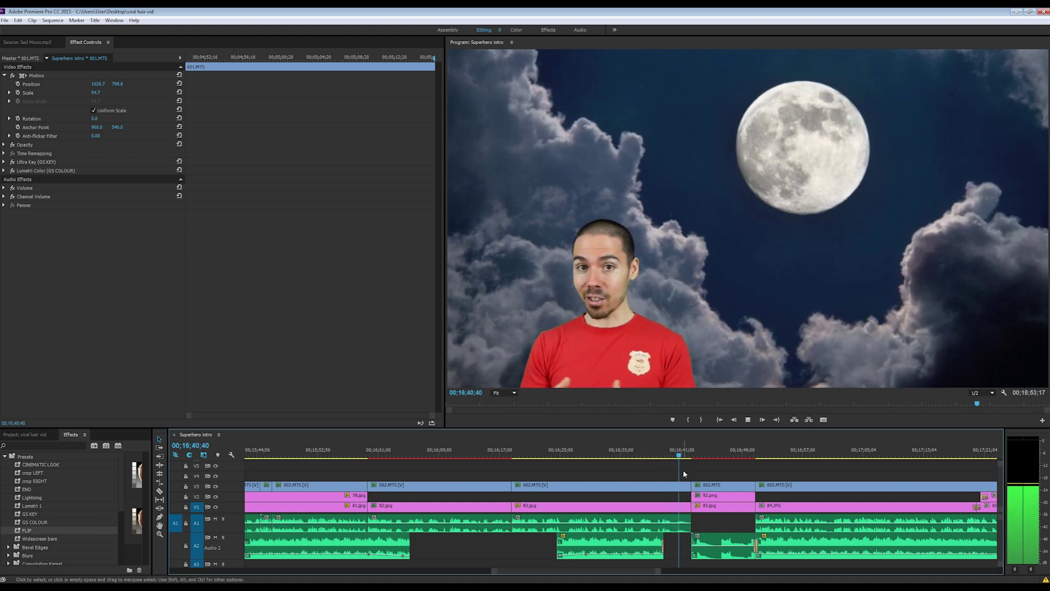
{"action": "key", "text": "space"}
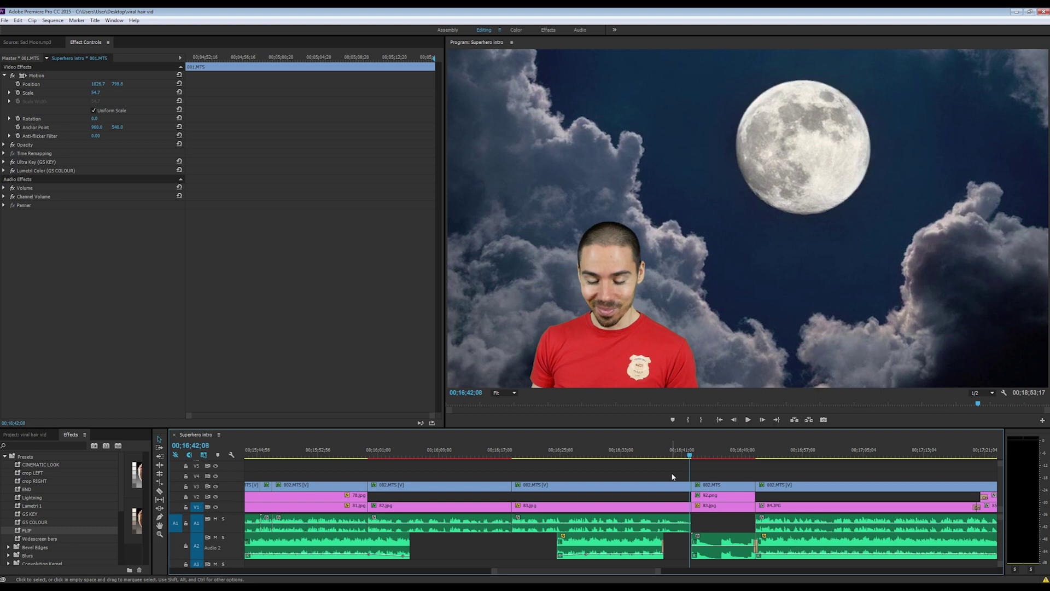
{"action": "key", "text": "space"}
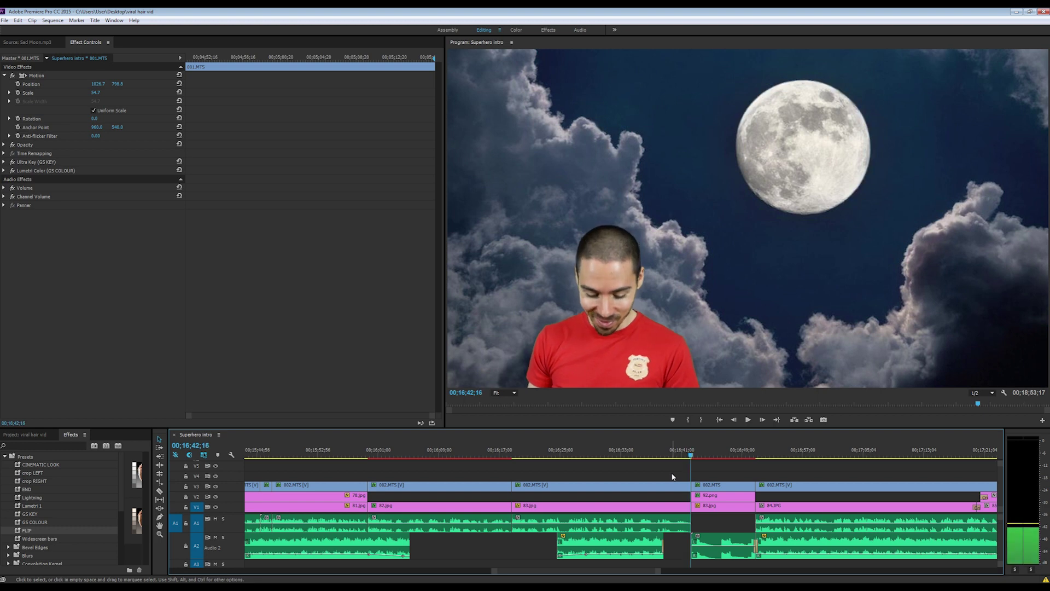
{"action": "key", "text": "space"}
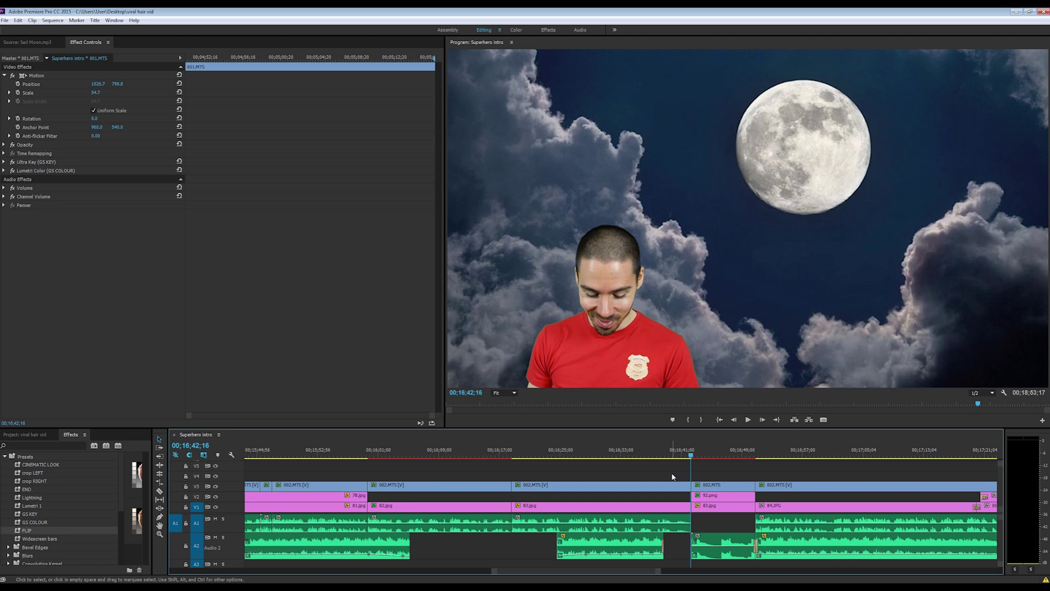
{"action": "left_click", "coordinate": [636, 456]}
{"action": "key", "text": "space"}
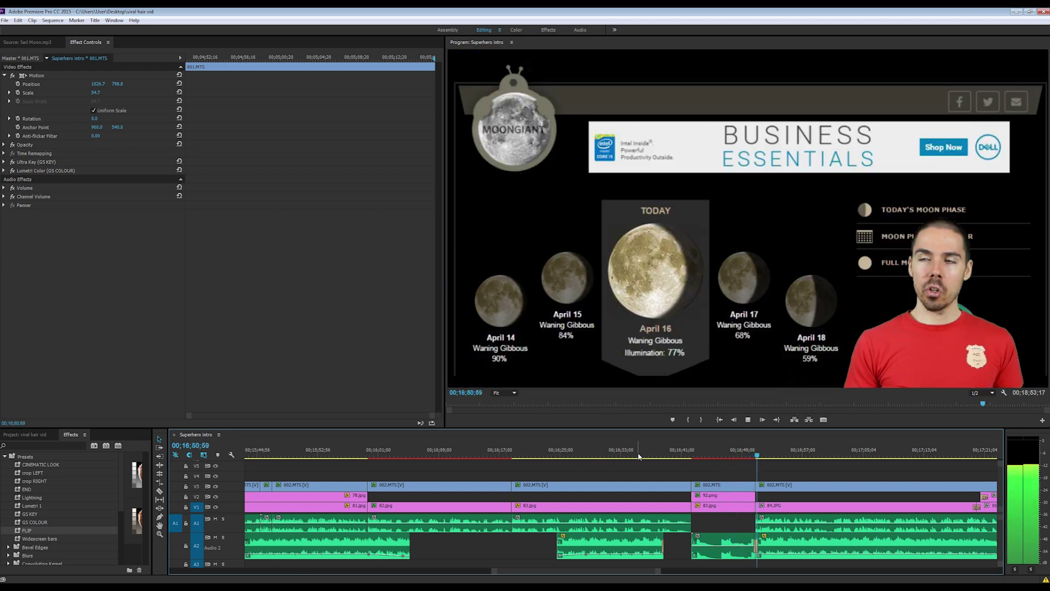
{"action": "key", "text": "space"}
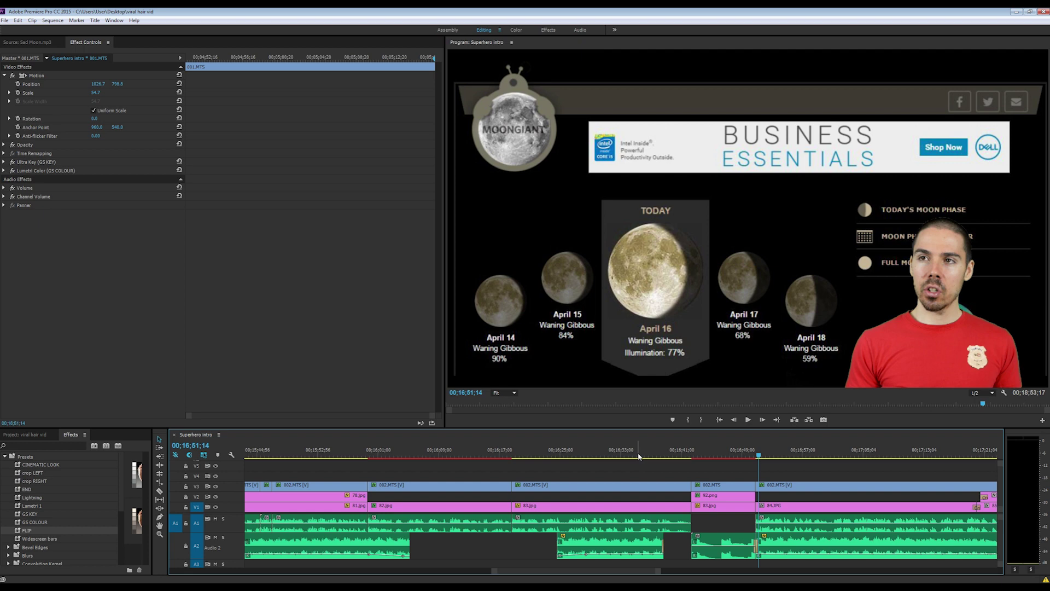
{"action": "key", "text": "j"}
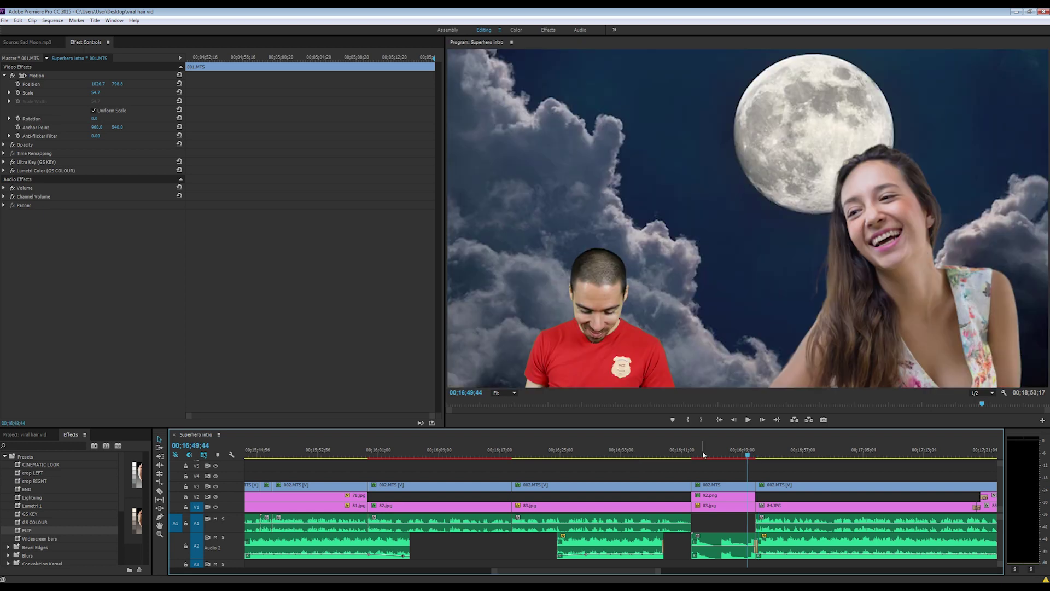